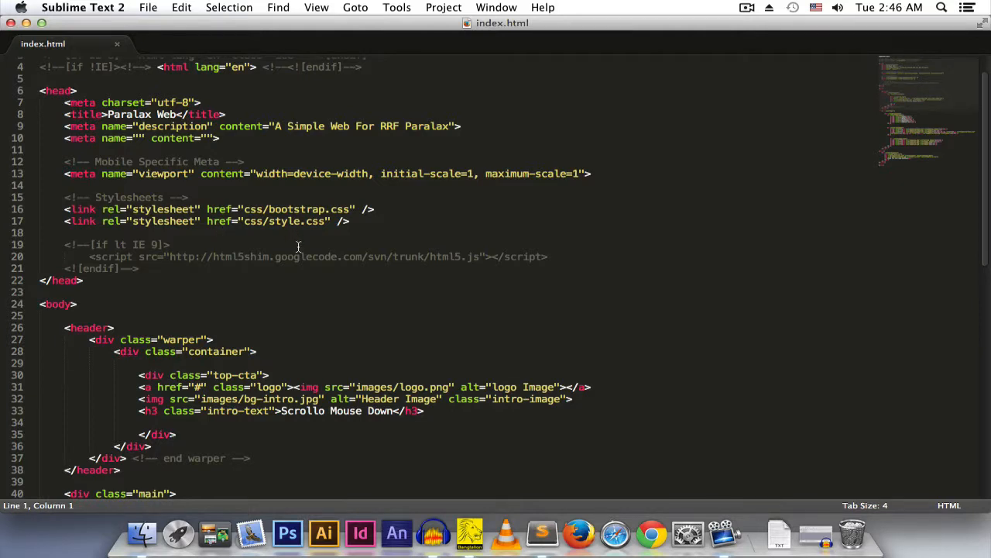
Review the index.html markup down to the footer, quit Sublime Text 2 and close the Parallax folder window
scroll(298, 246, "down", 4)
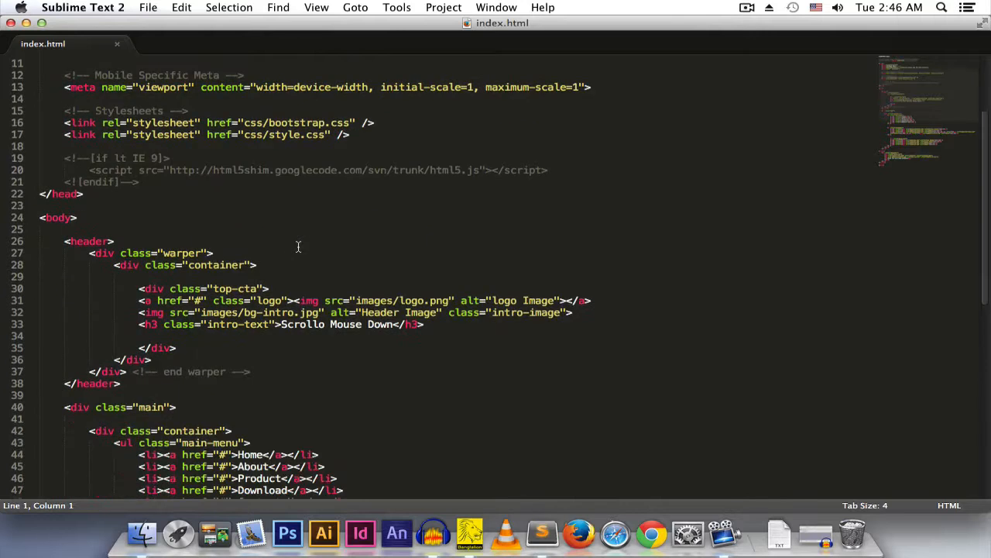
scroll(298, 246, "down", 3)
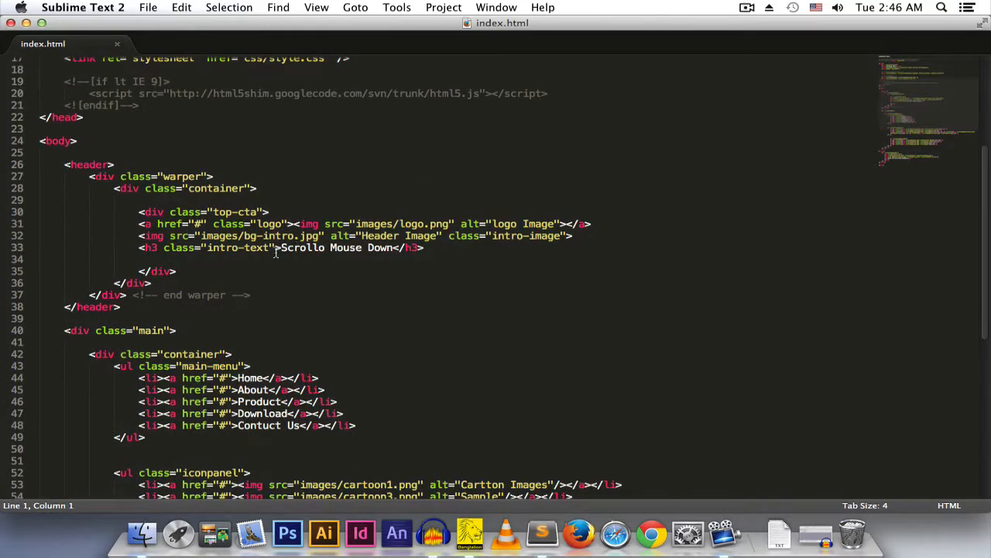
scroll(255, 247, "down", 15)
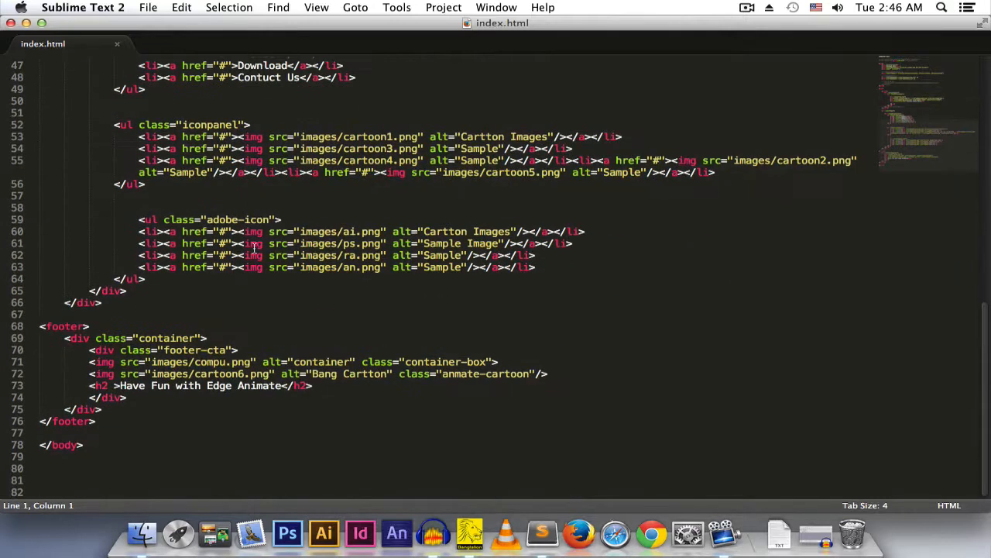
scroll(254, 247, "up", 20)
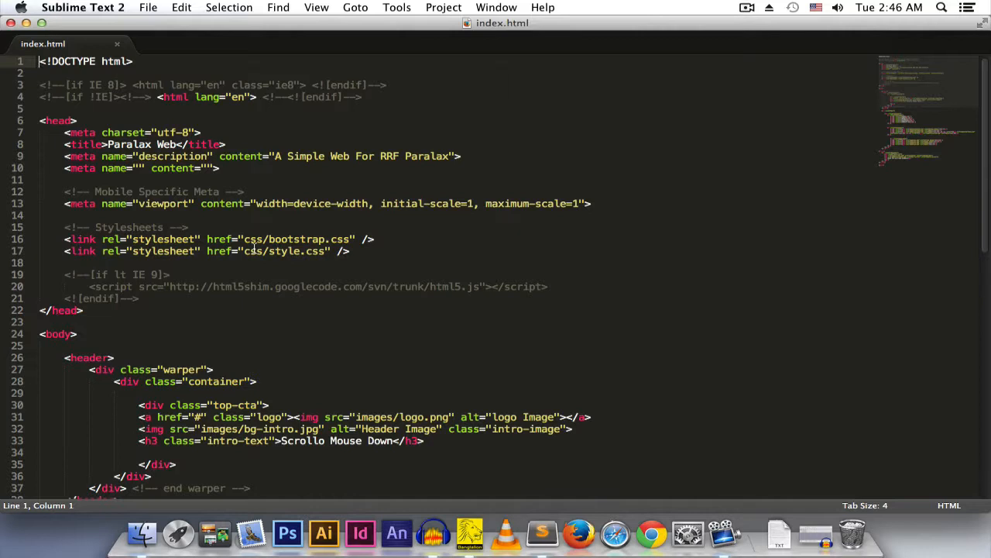
left_click(69, 10)
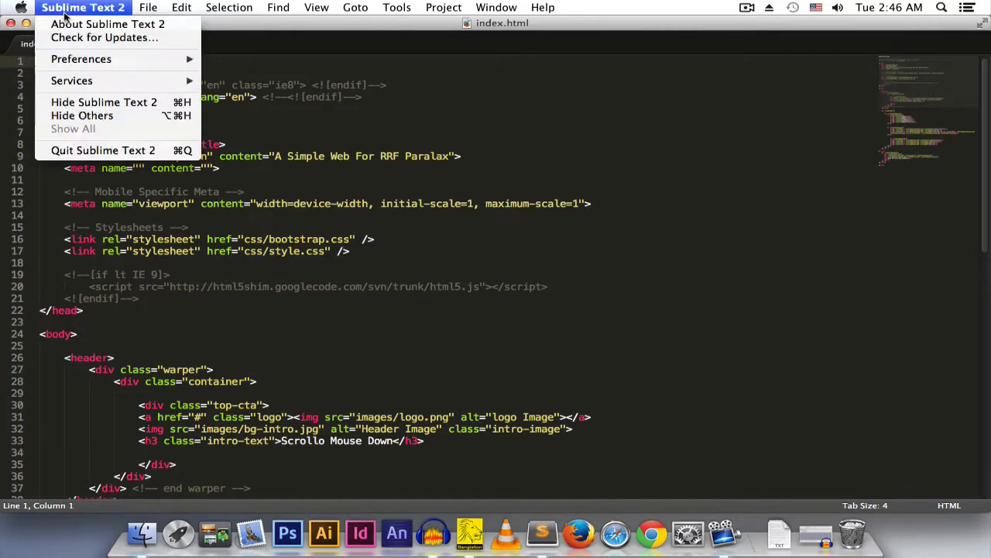
left_click(119, 151)
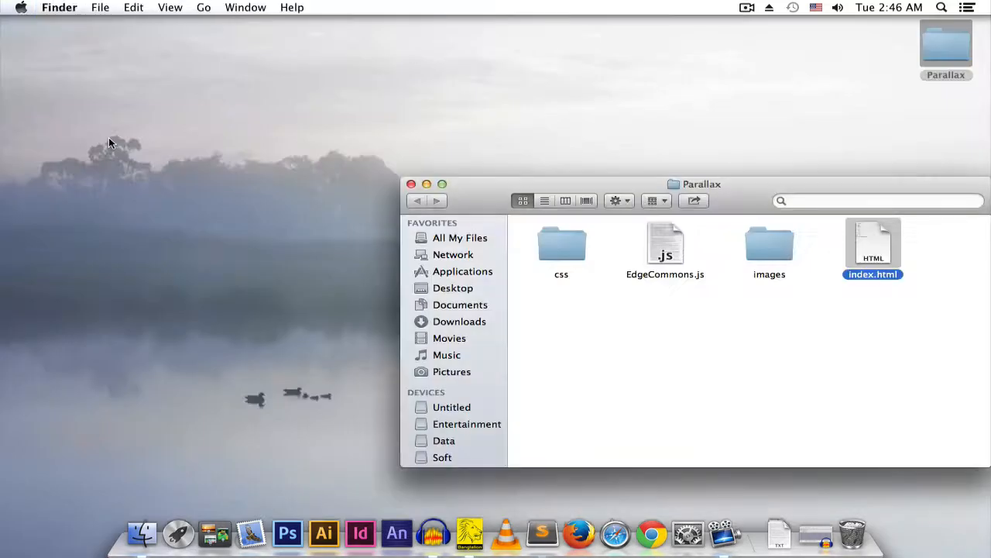
left_click(411, 186)
left_click(409, 188)
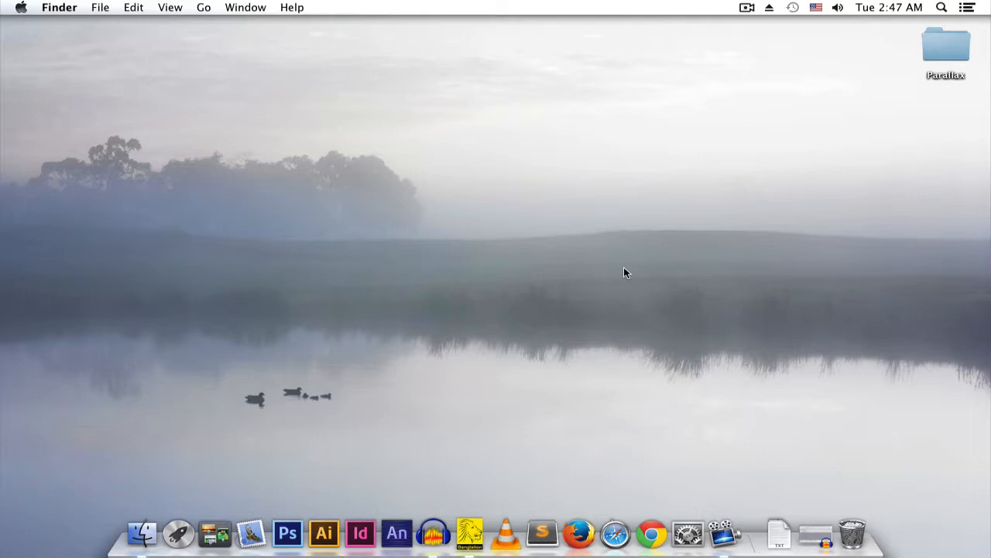
Open Adobe Edge Animate CC and create a new composition
left_click(389, 534)
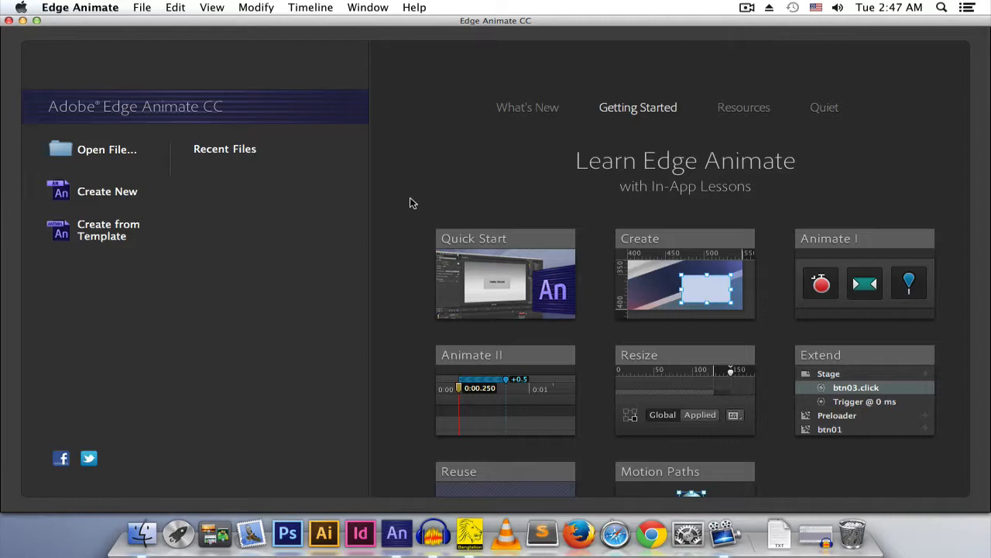
left_click(121, 194)
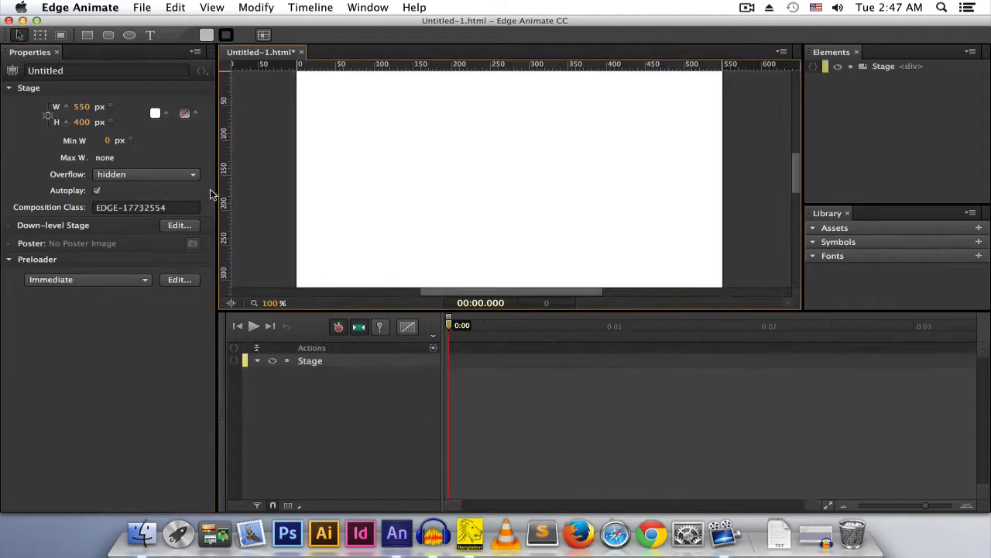
Import item2.png from the images folder into the library assets and show the imported file
left_click(813, 228)
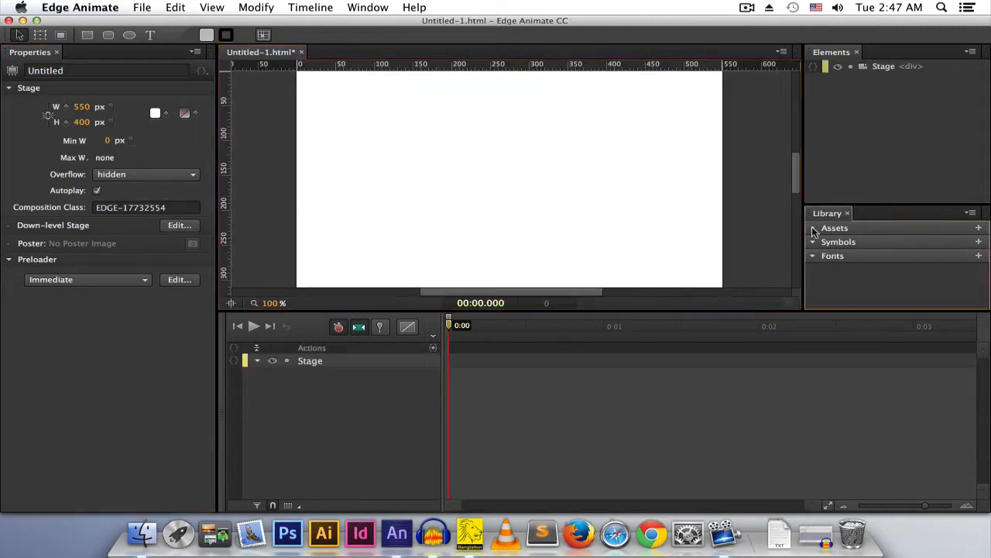
left_click(978, 229)
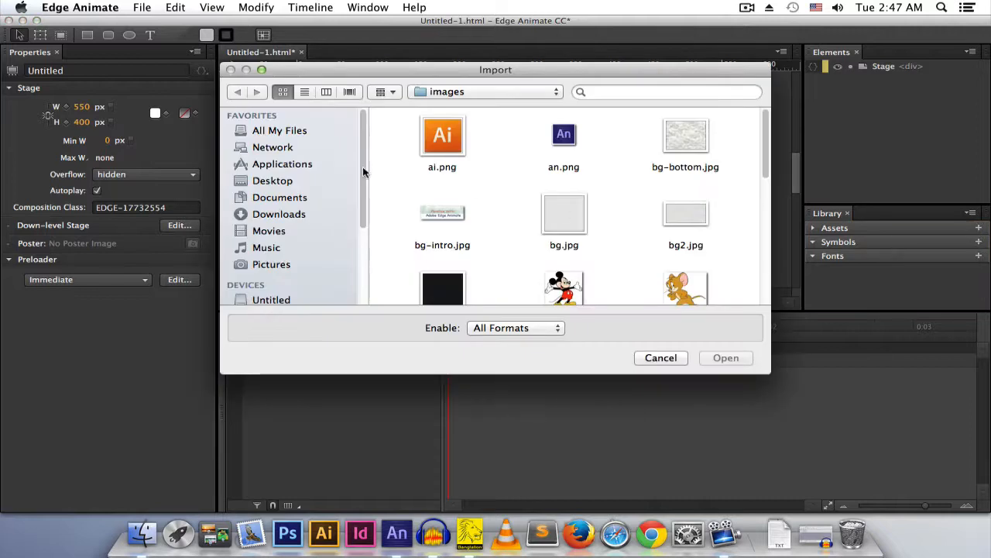
scroll(507, 170, "down", 10)
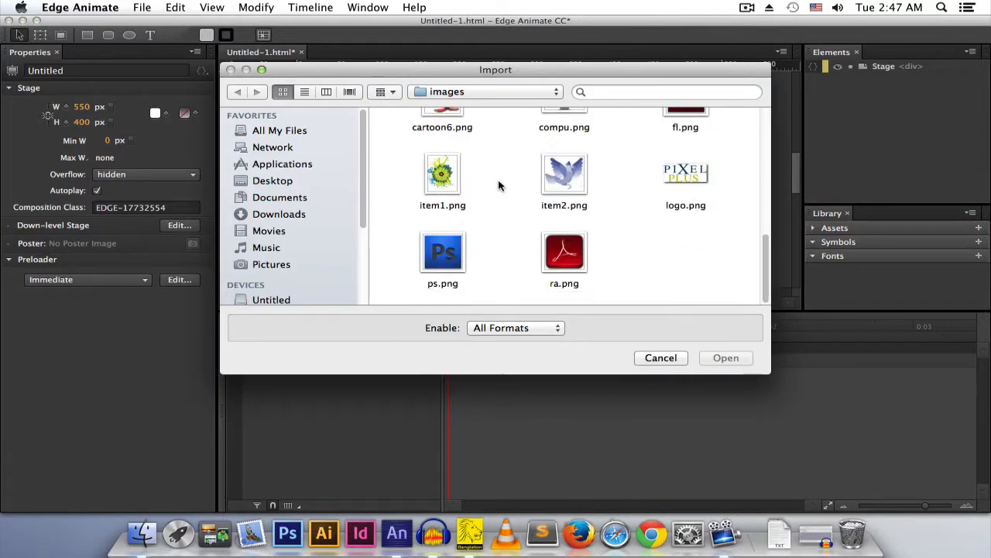
left_click(581, 180)
double_click(581, 180)
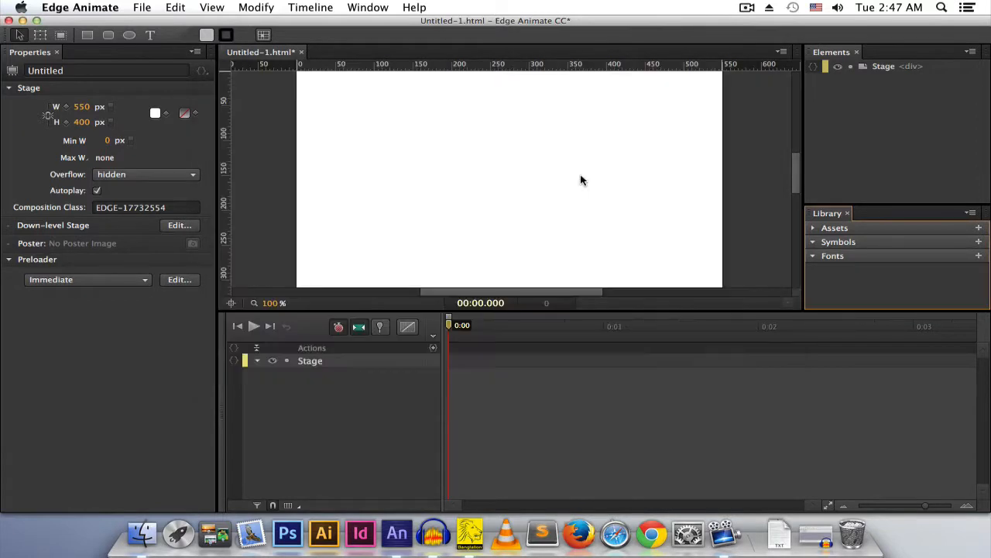
left_click(812, 228)
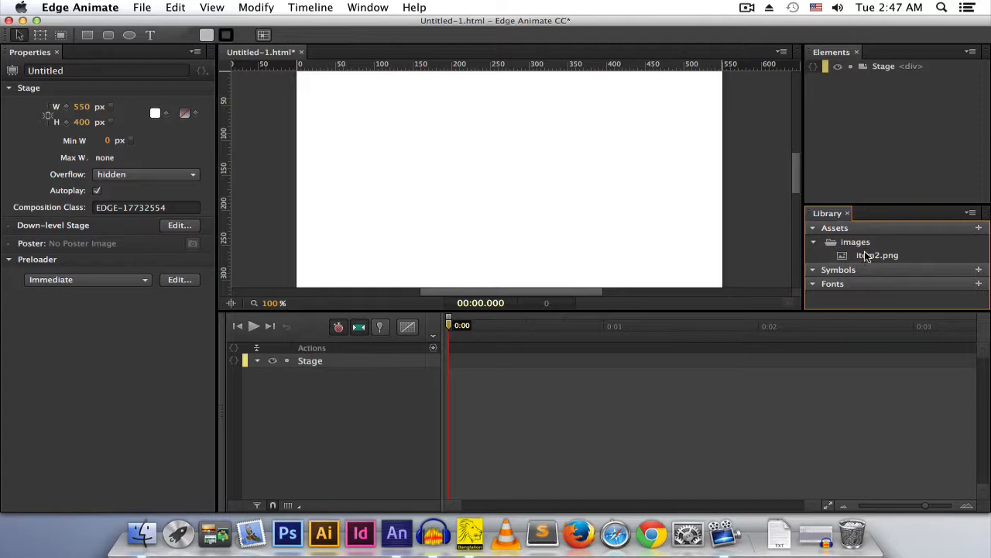
Place item2.png on the stage, keep it as a div element and position it at about X 39, Y 49 px
left_click_drag(870, 260, 356, 144)
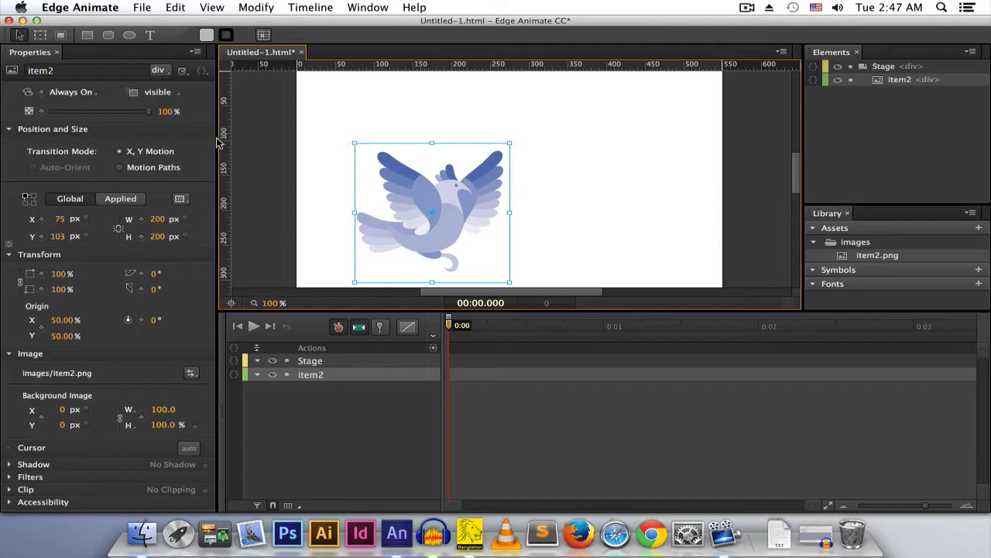
left_click(159, 73)
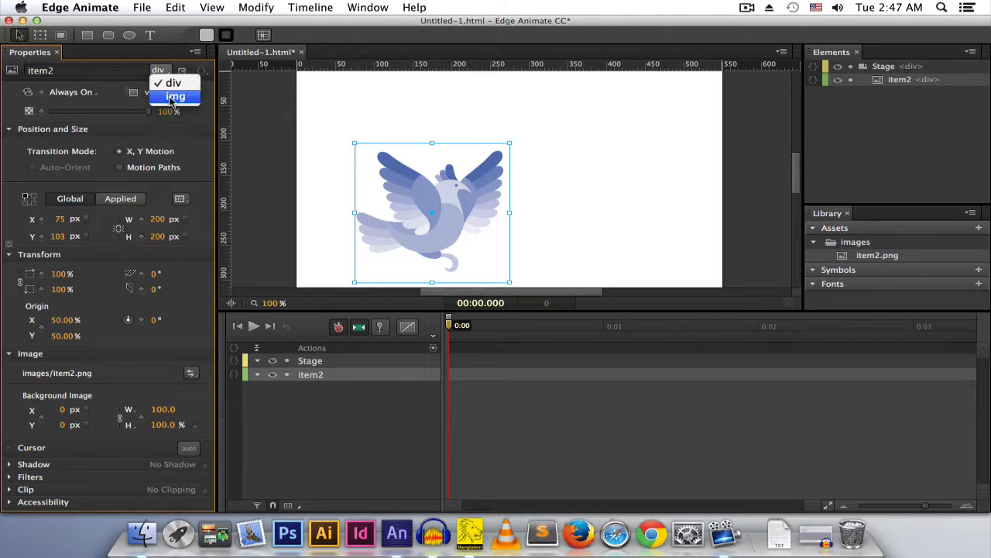
left_click(172, 82)
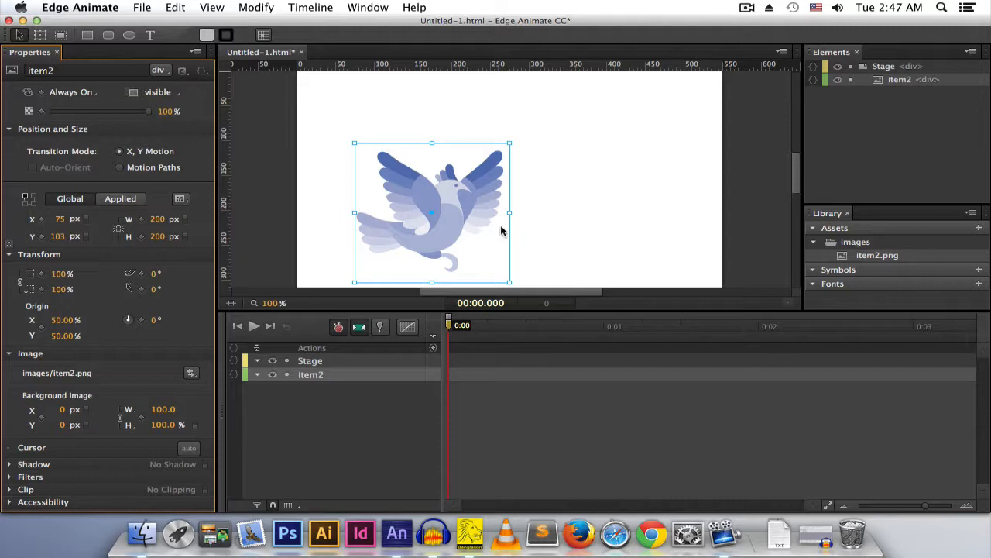
scroll(453, 225, "up", 2)
left_click(451, 233)
left_click_drag(452, 233, 424, 197)
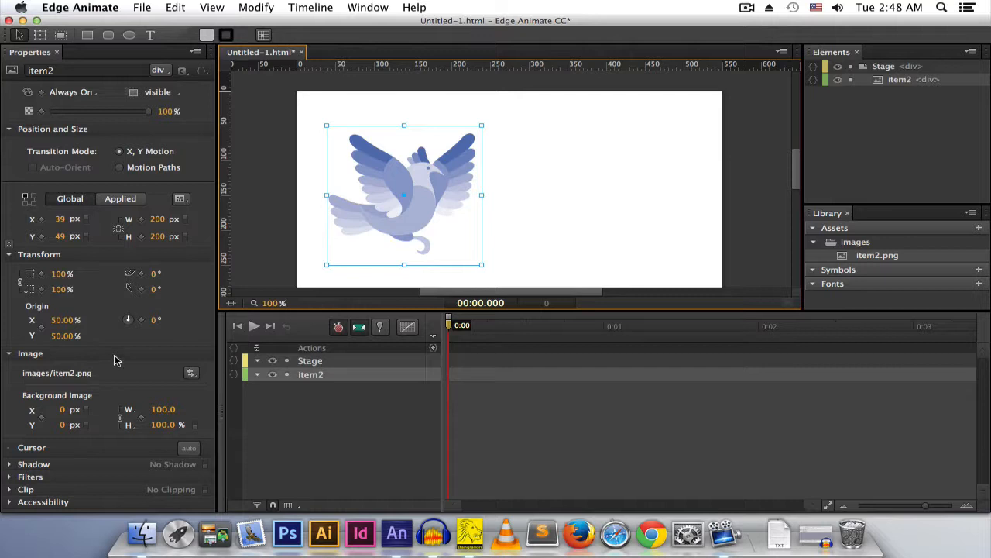
Animate the bird's X position with keyframes from 39 px at 0:00 to about 299 px at about 0:00.698
left_click(43, 220)
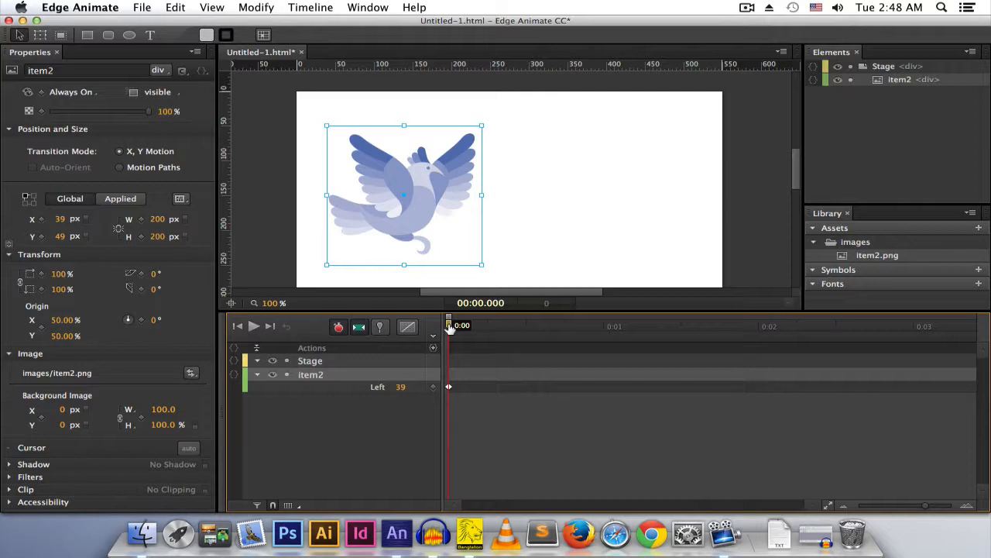
left_click_drag(449, 329, 558, 330)
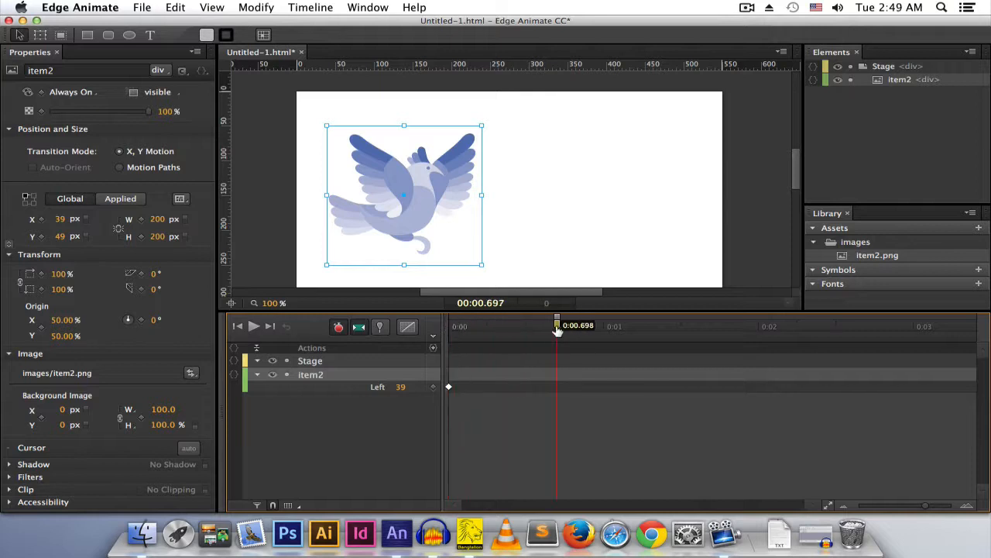
left_click(434, 387)
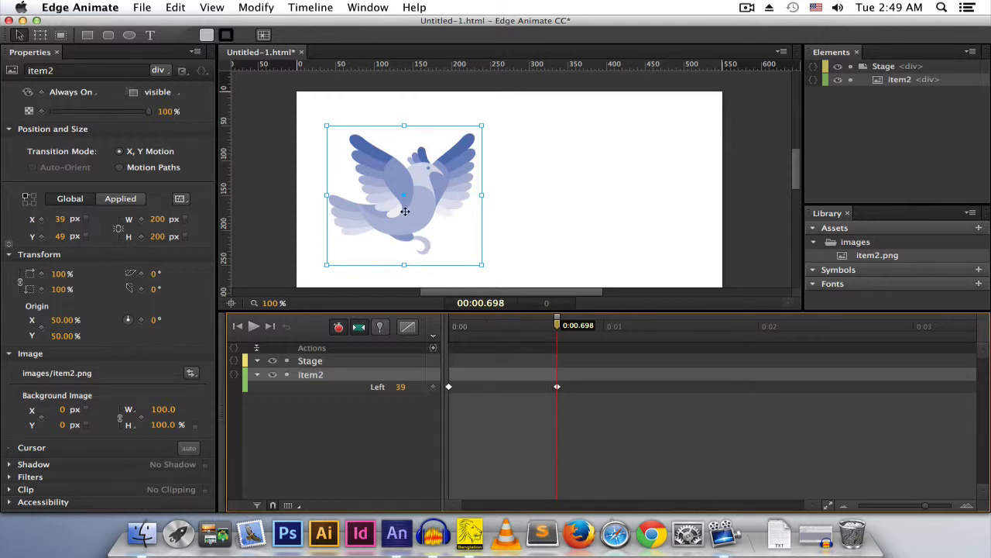
left_click_drag(405, 211, 607, 215)
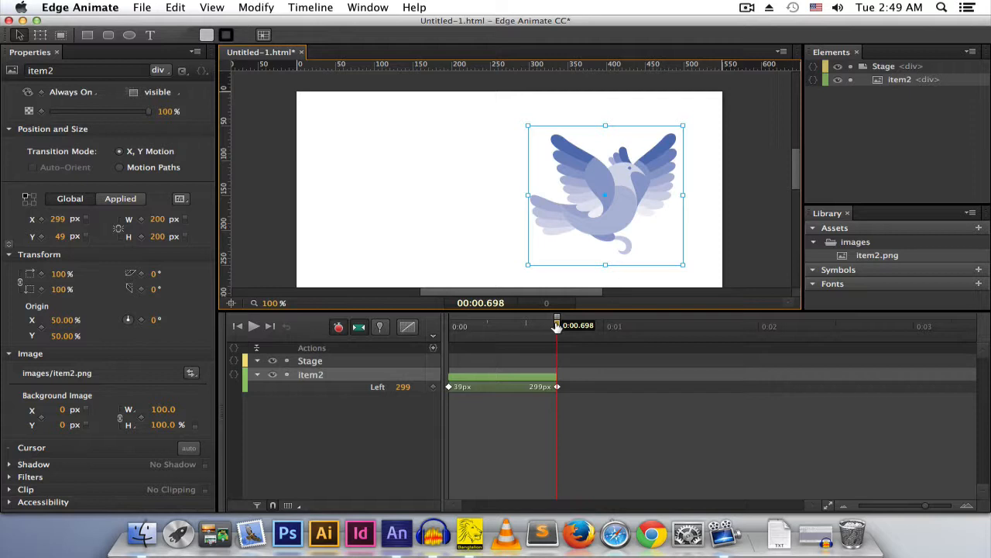
Add an opacity keyframe for the bird at 0:00 with a value of 0
left_click_drag(556, 326, 448, 326)
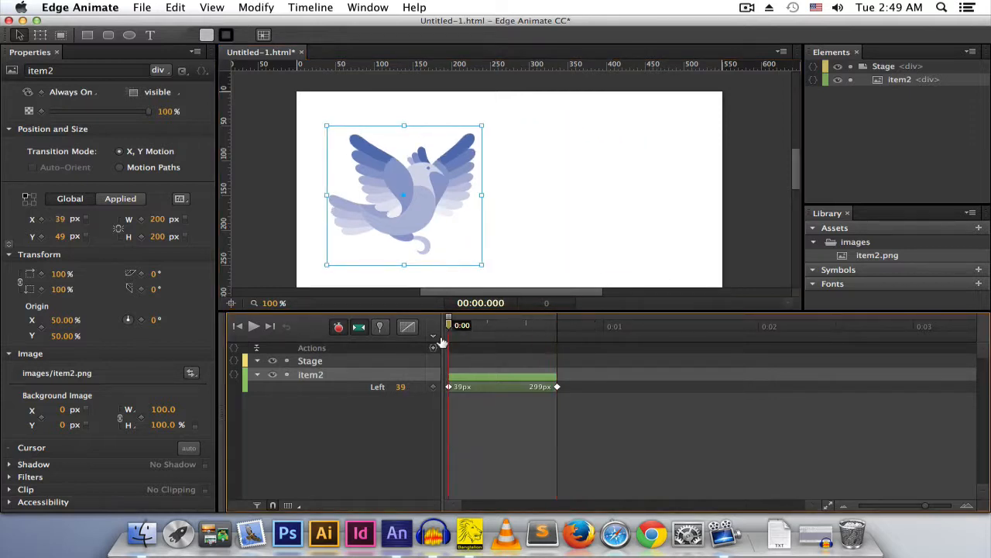
left_click(42, 112)
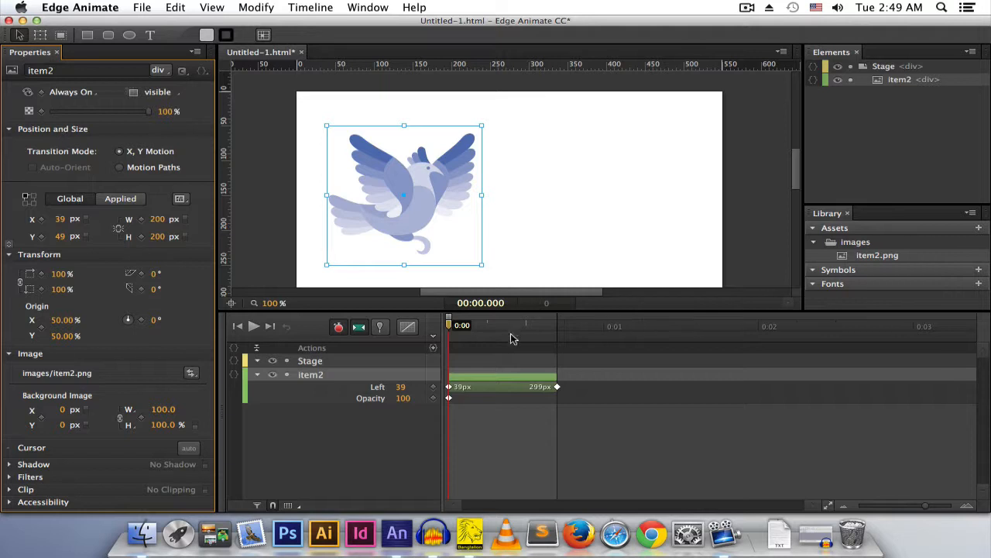
left_click(406, 398)
type("0")
key("Return")
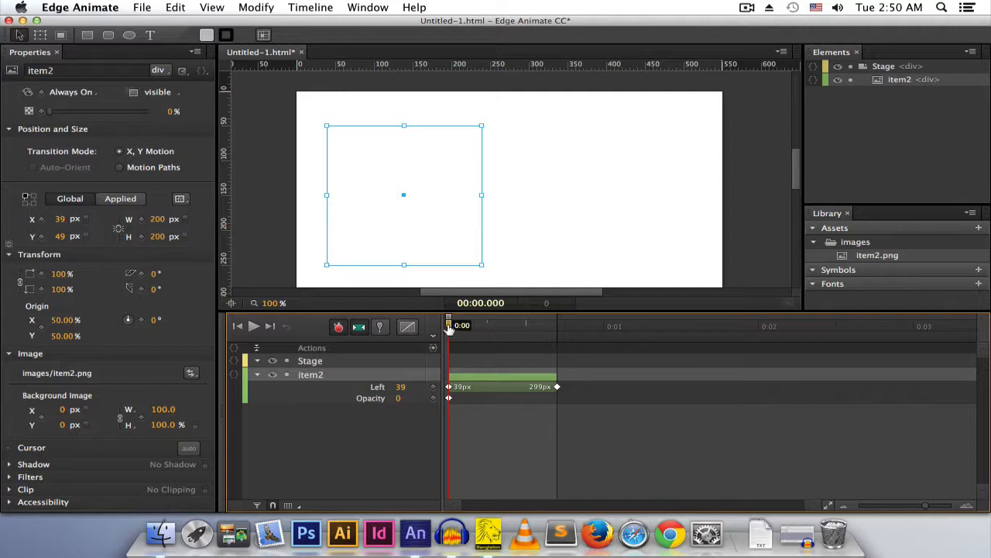
Add an opacity keyframe for the bird at about 0:00.698 with a value of 100
left_click_drag(449, 329, 557, 341)
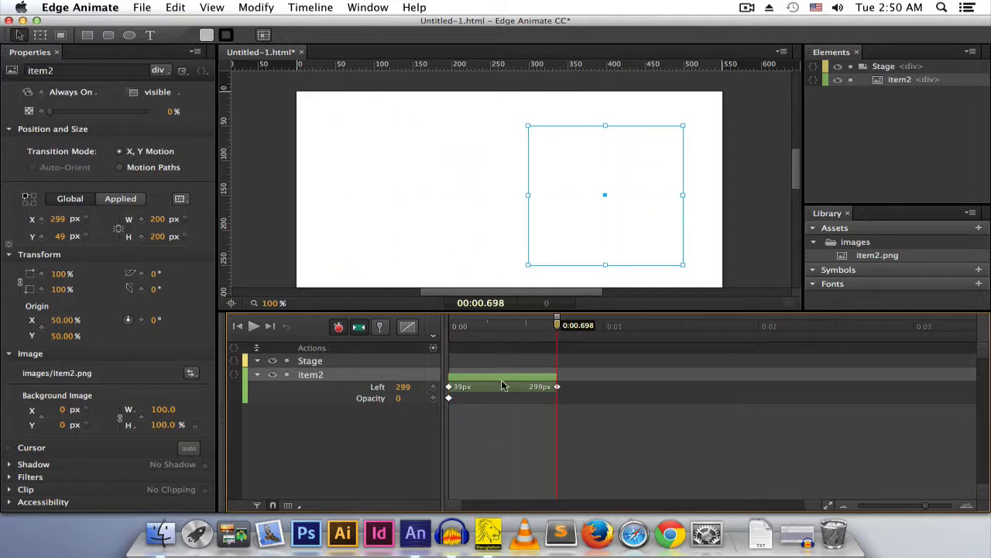
left_click(433, 397)
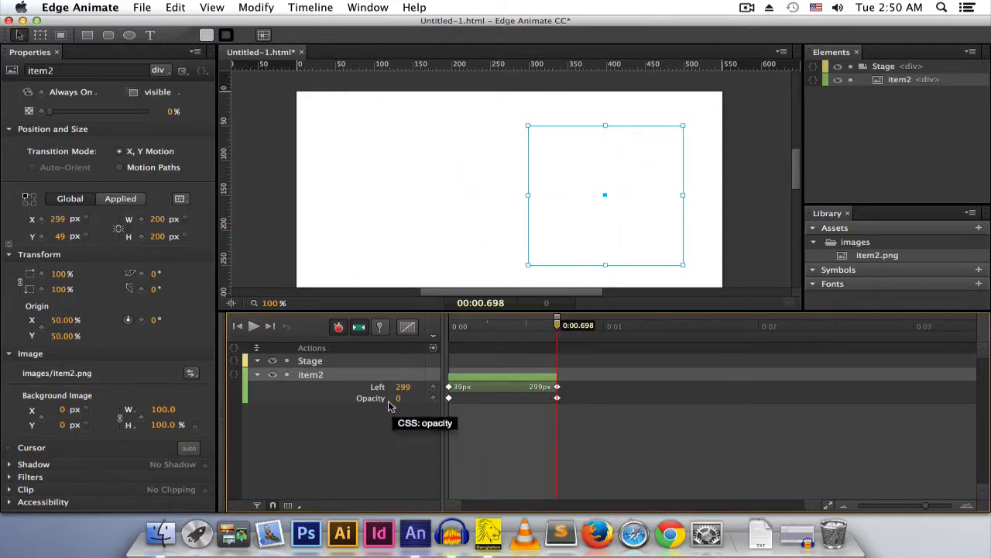
left_click(409, 398)
left_click(398, 398)
type("100")
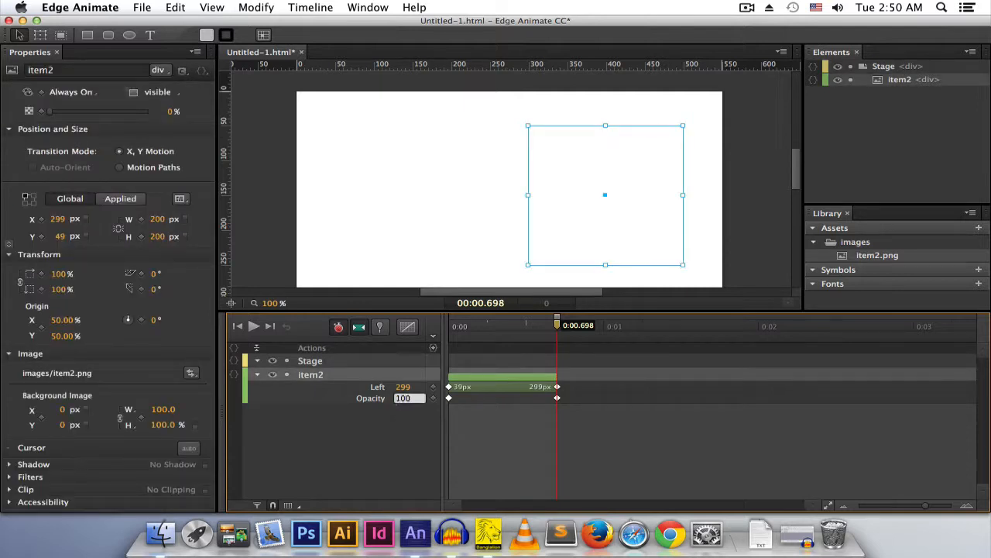
key("Return")
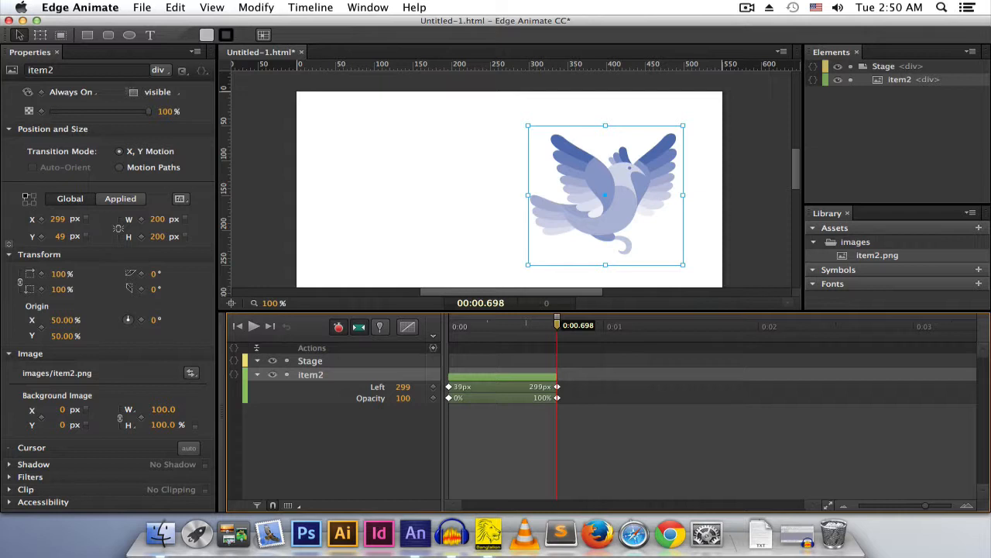
Preview the bird's animation and turn off Auto-Transition Mode
key("space")
key("space")
key("space")
key("space")
left_click(355, 329)
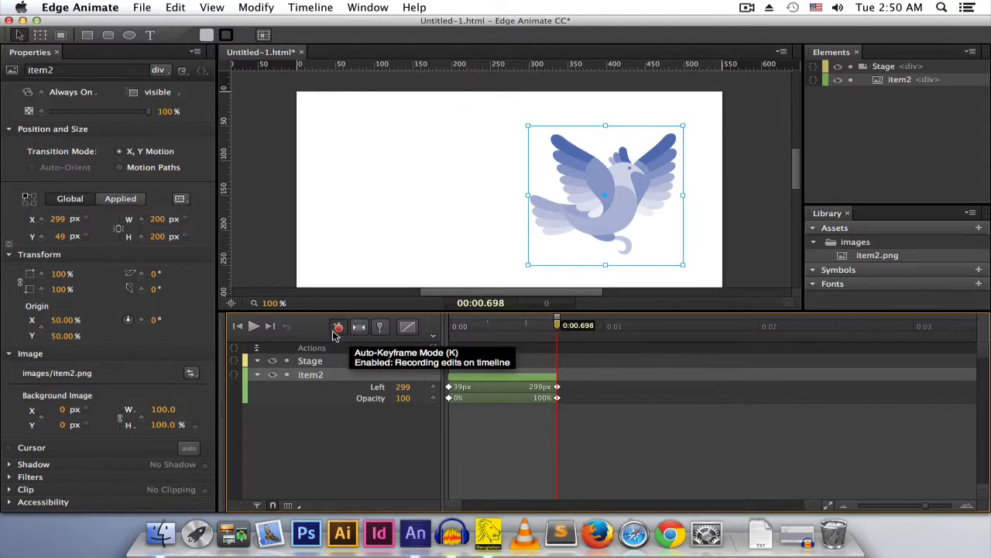
Delete all of the bird's position and opacity keyframes and restore its opacity to 100% at 0:00
left_click_drag(591, 433, 519, 369)
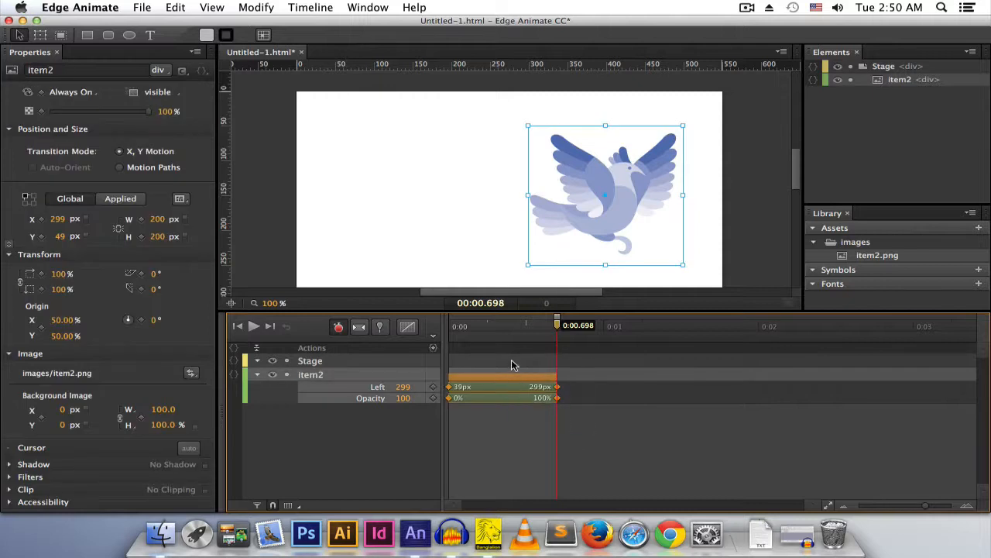
key("Delete")
key("Home")
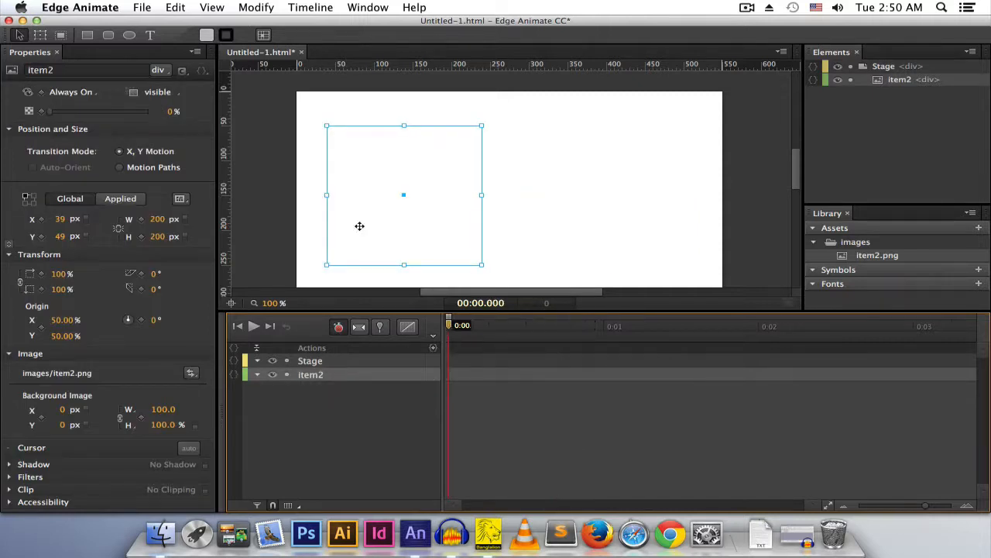
left_click_drag(48, 110, 258, 137)
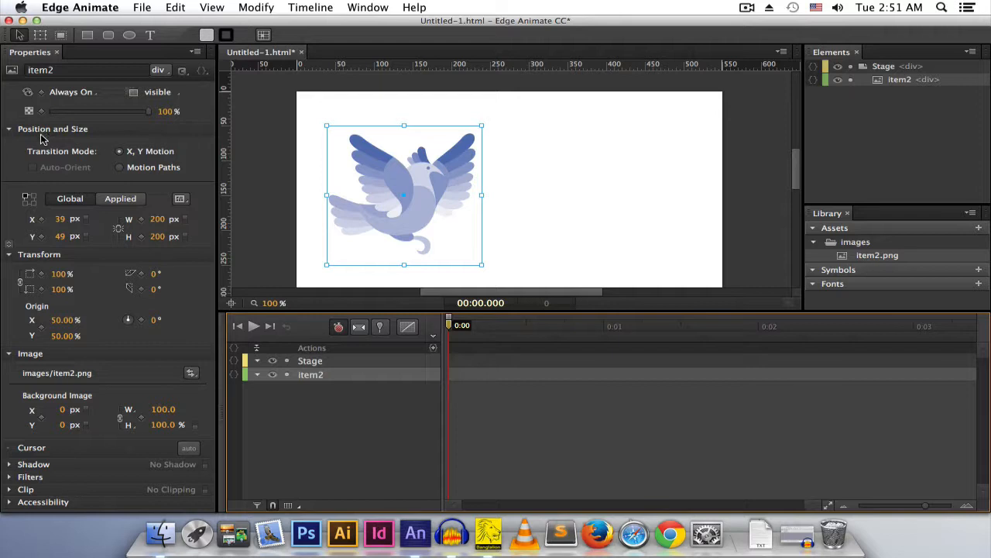
Keyframe the bird's horizontal position at 0:00 and 0:01.039, moving the bird straight right to X 340 px at the second keyframe
left_click(42, 222)
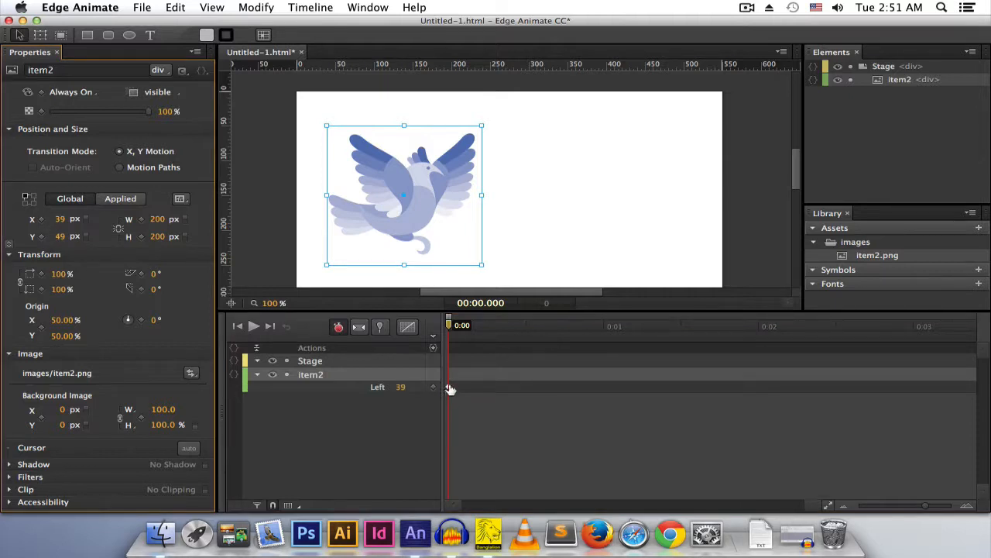
left_click_drag(451, 326, 610, 350)
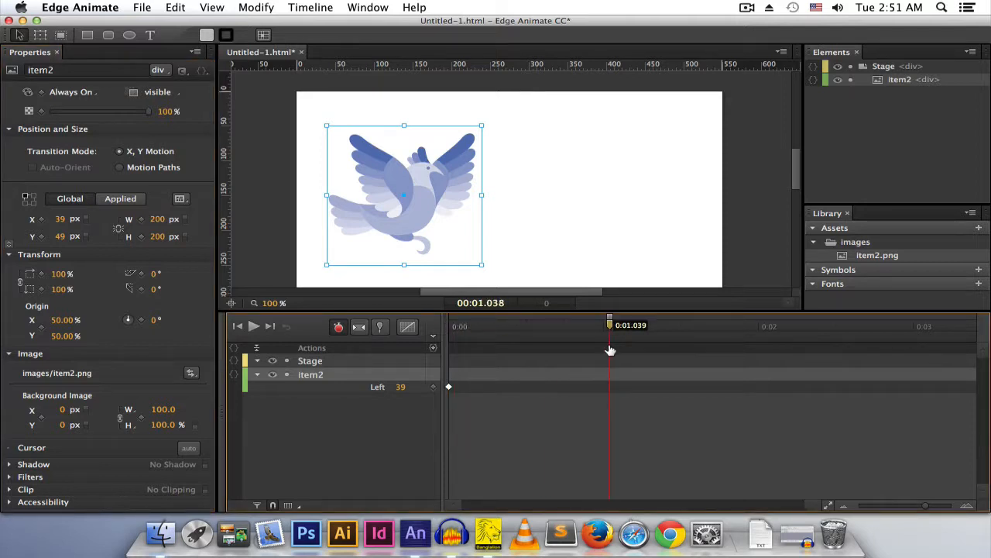
left_click(434, 388)
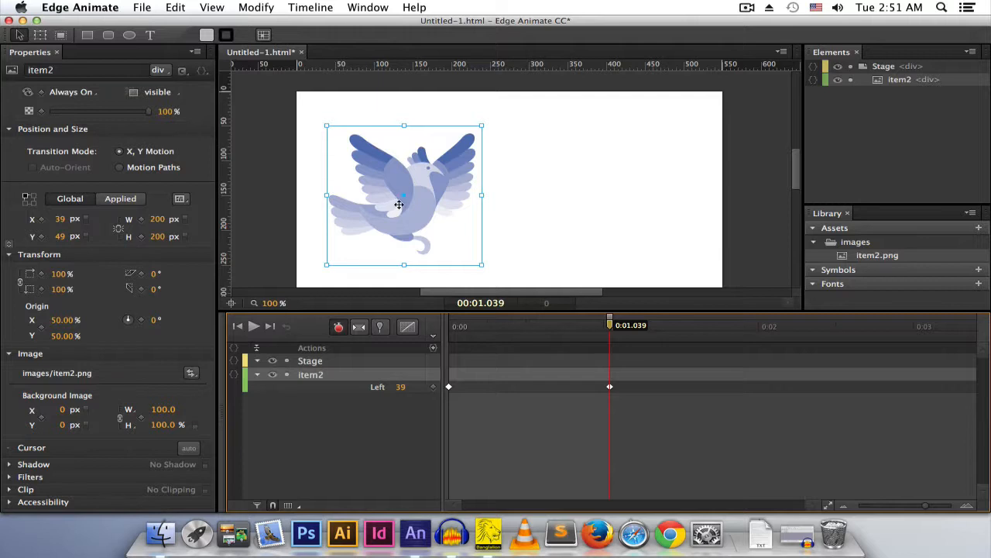
left_click_drag(399, 204, 632, 211)
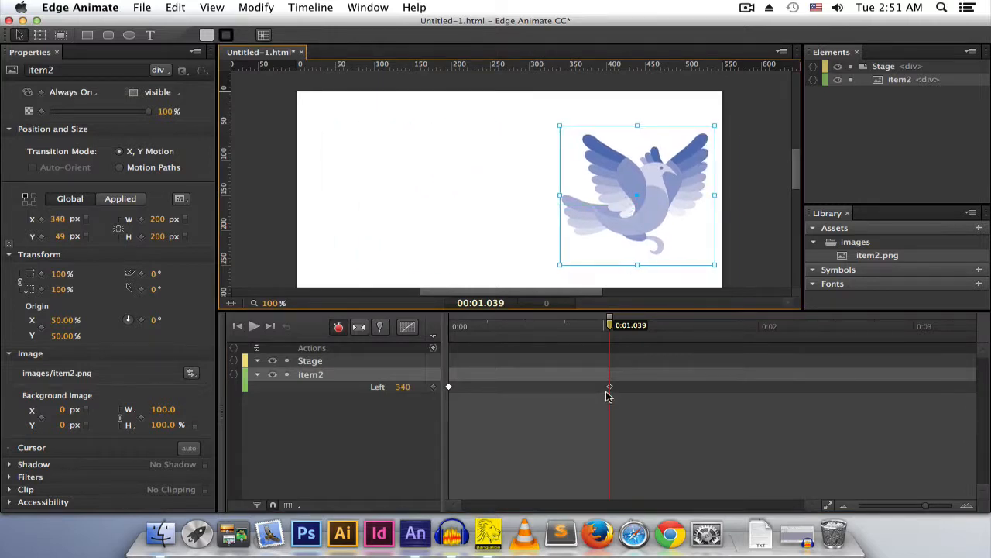
left_click(659, 337)
key("space")
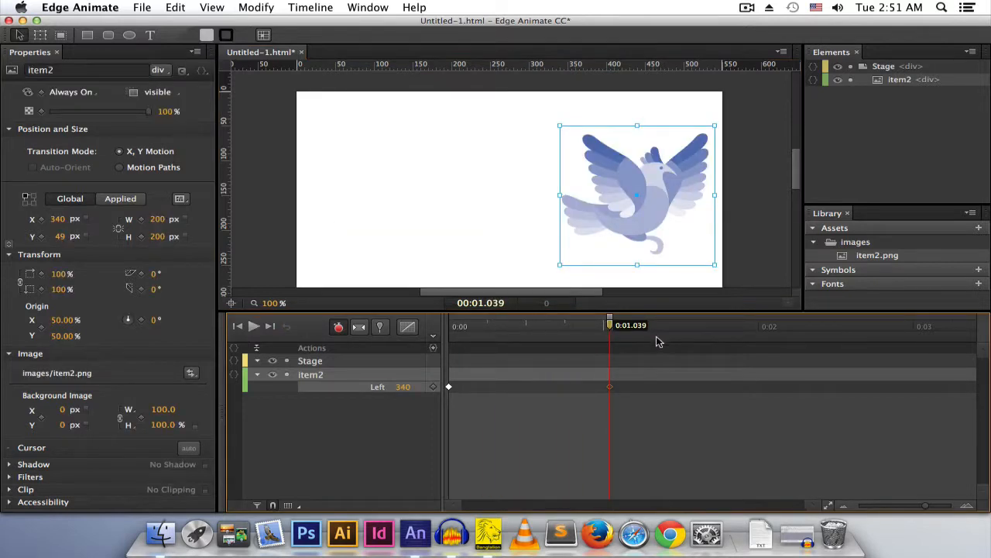
Create a transition between the bird's Left keyframes and preview the motion
right_click(610, 390)
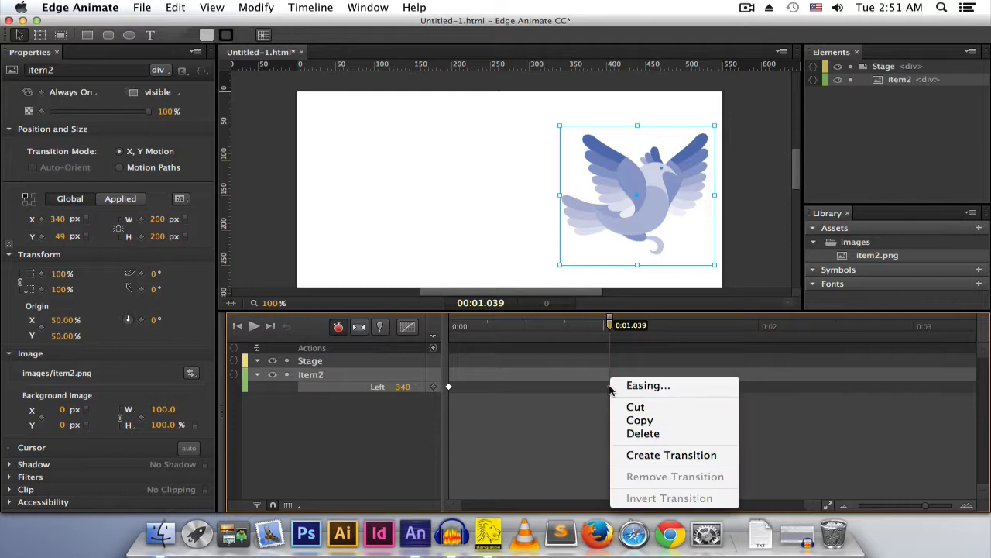
left_click(670, 460)
key("space")
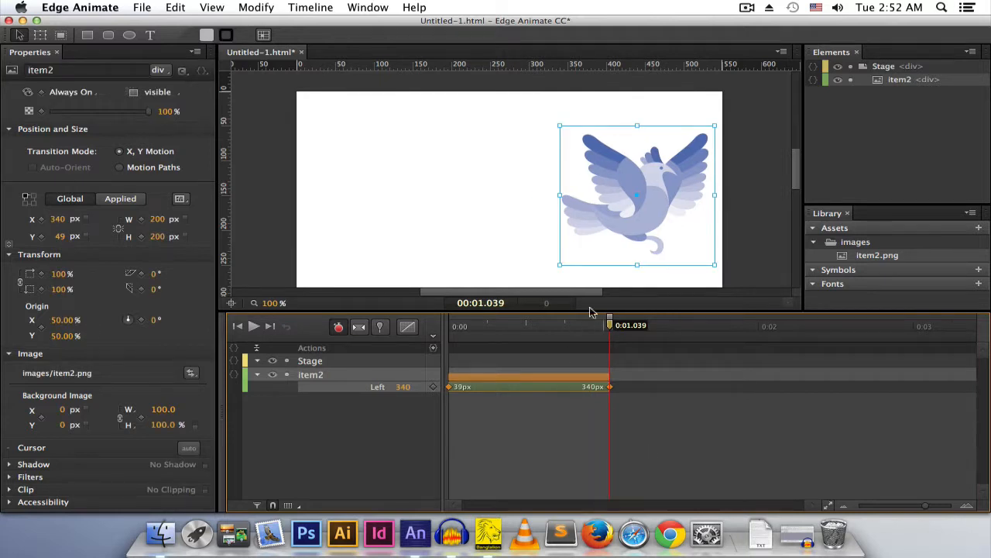
Add a rotation keyframe for the bird at 0:00 with a value of 360
left_click_drag(605, 329, 436, 339)
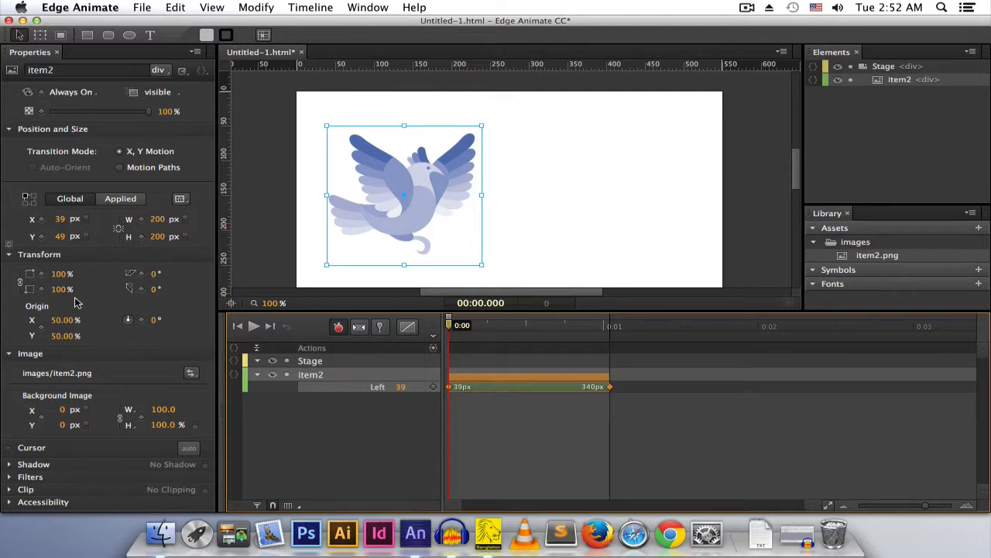
left_click(142, 322)
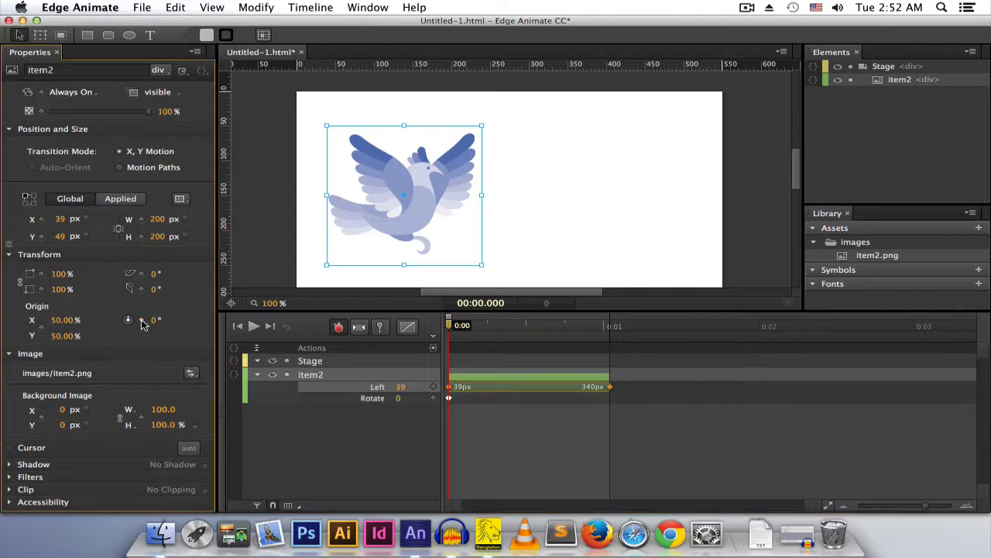
left_click(400, 398)
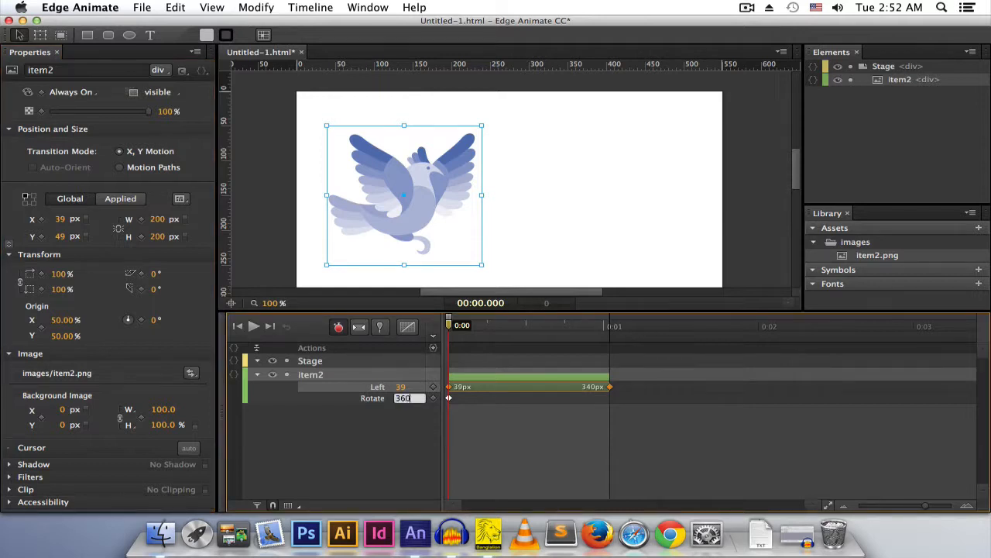
key("Return")
Add a rotation keyframe for the bird at 0:01.039 with a value of 0 and preview it
left_click_drag(449, 327, 610, 352)
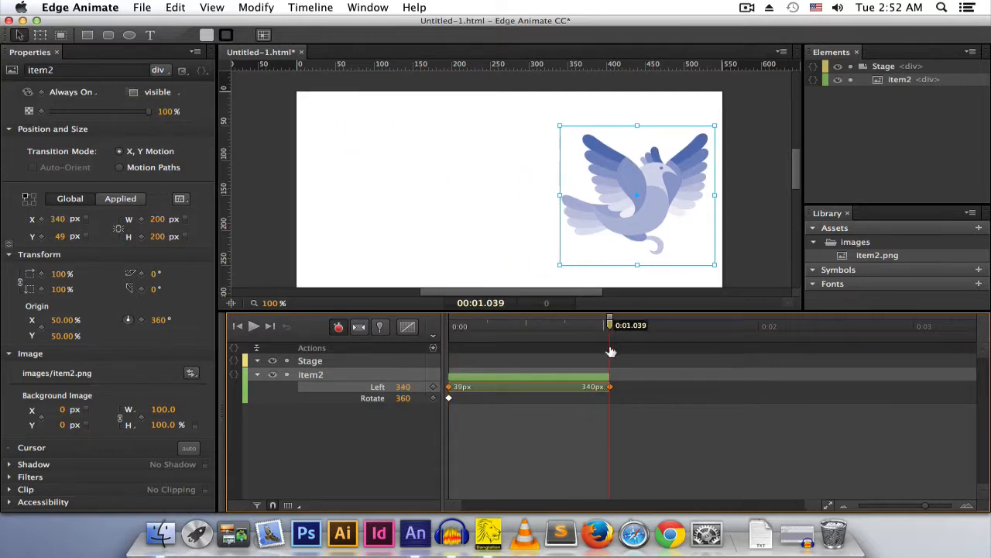
left_click(433, 400)
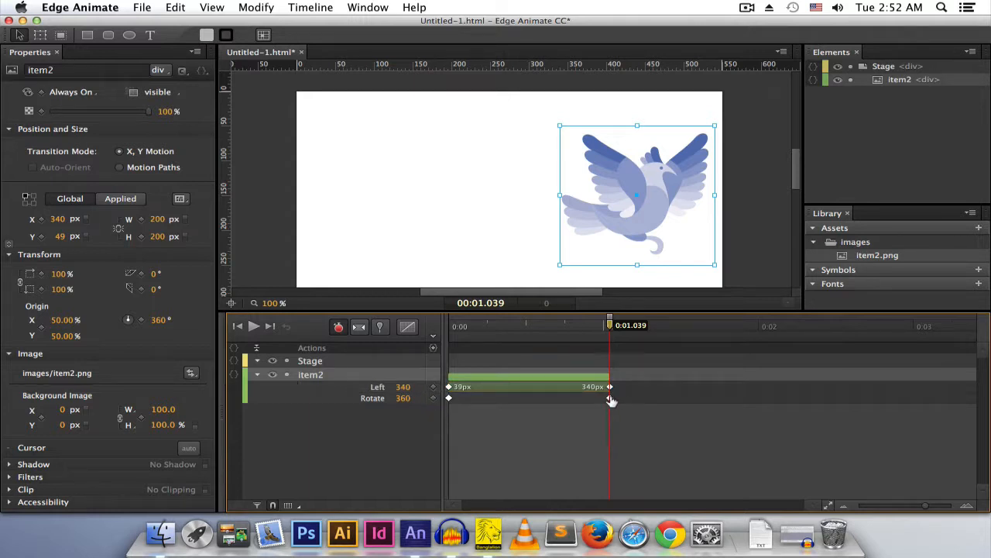
left_click(610, 399)
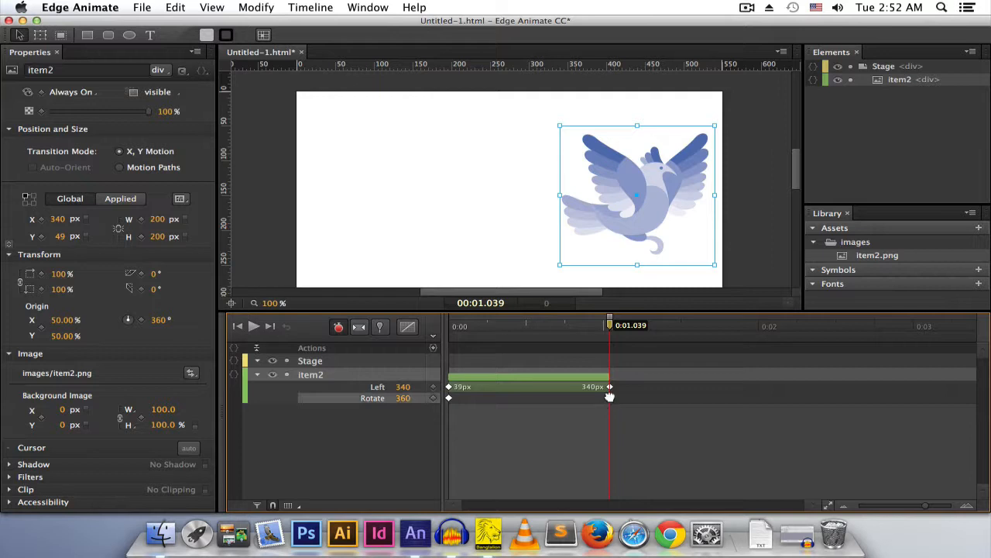
left_click(404, 399)
type("0")
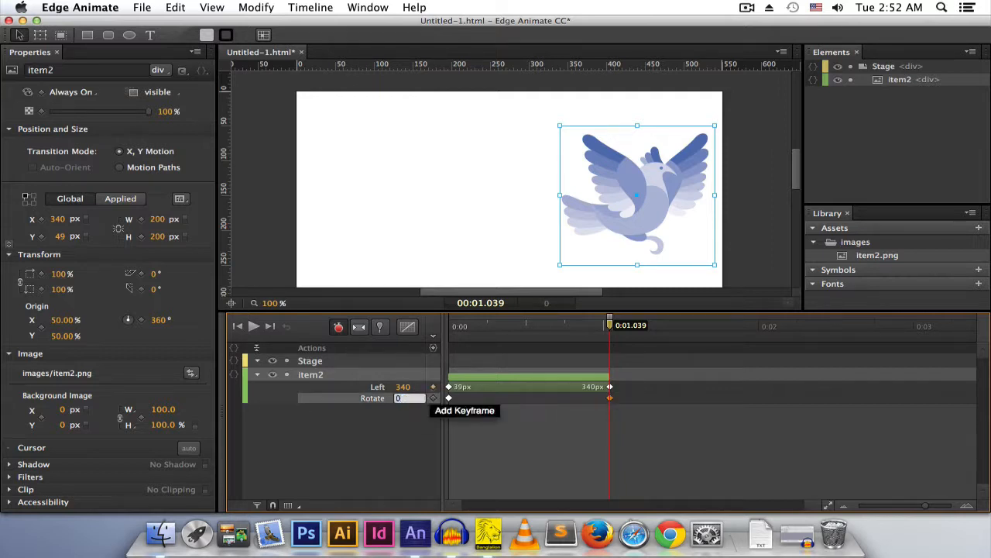
key("Return")
key("space")
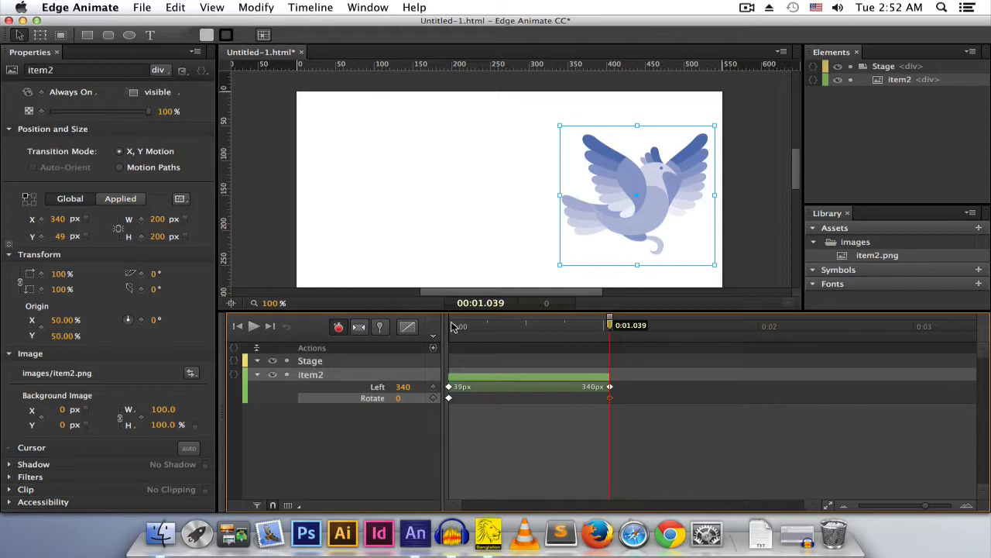
Set the bird's rotation keyframe at 0:00 to 0
left_click_drag(453, 326, 449, 326)
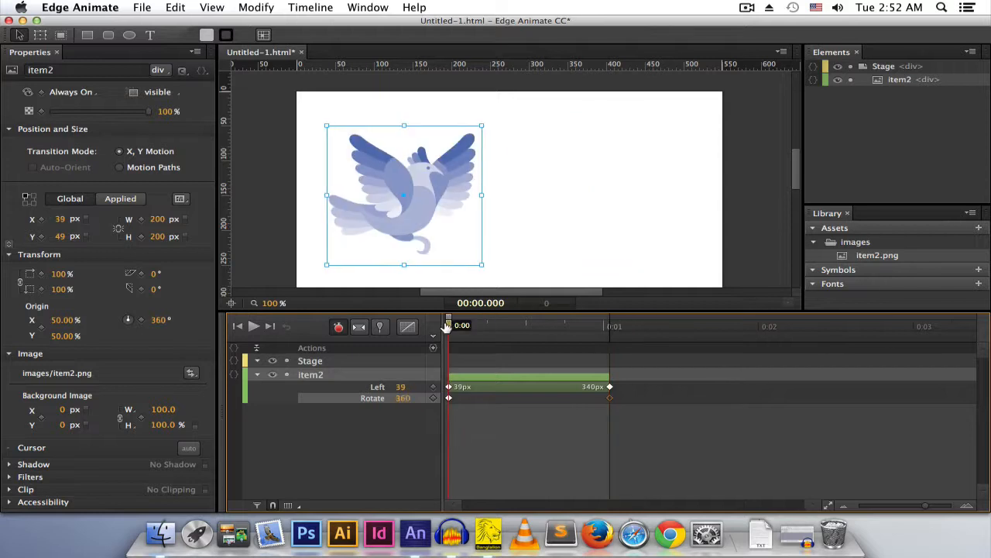
left_click(415, 402)
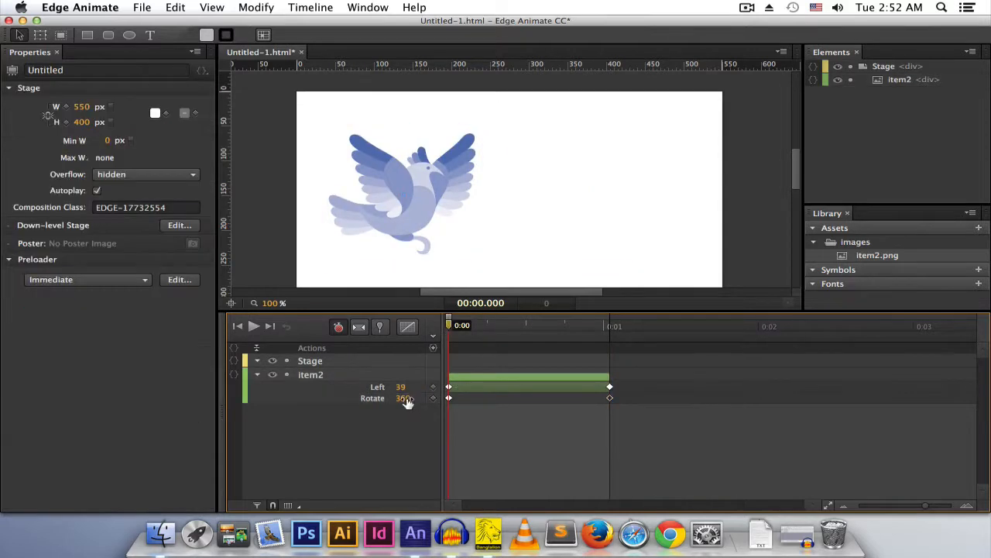
left_click(403, 398)
type("0")
key("Return")
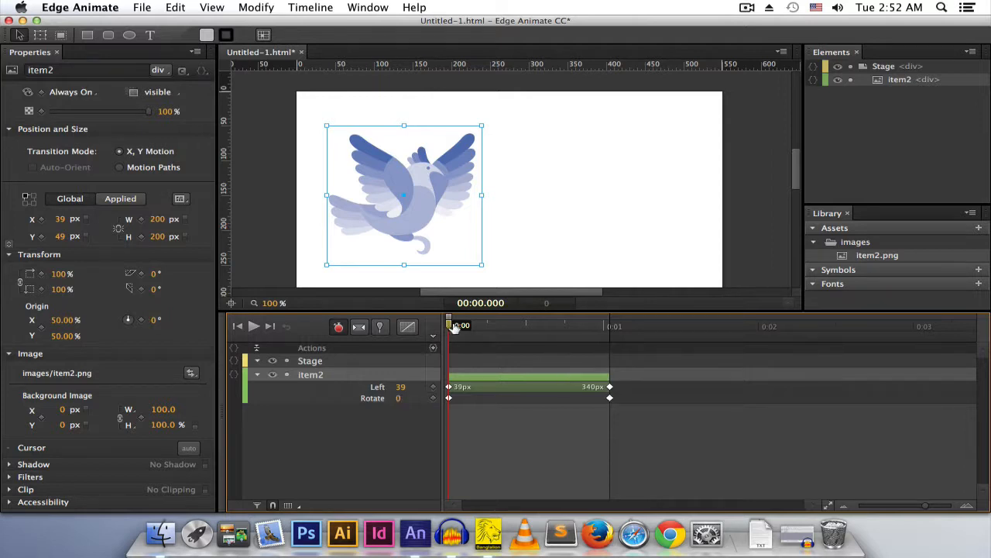
Set the bird's rotation keyframe at 0:01.039 to 360
left_click_drag(449, 326, 609, 326)
left_click(609, 397)
left_click(400, 397)
type("360")
key("Return")
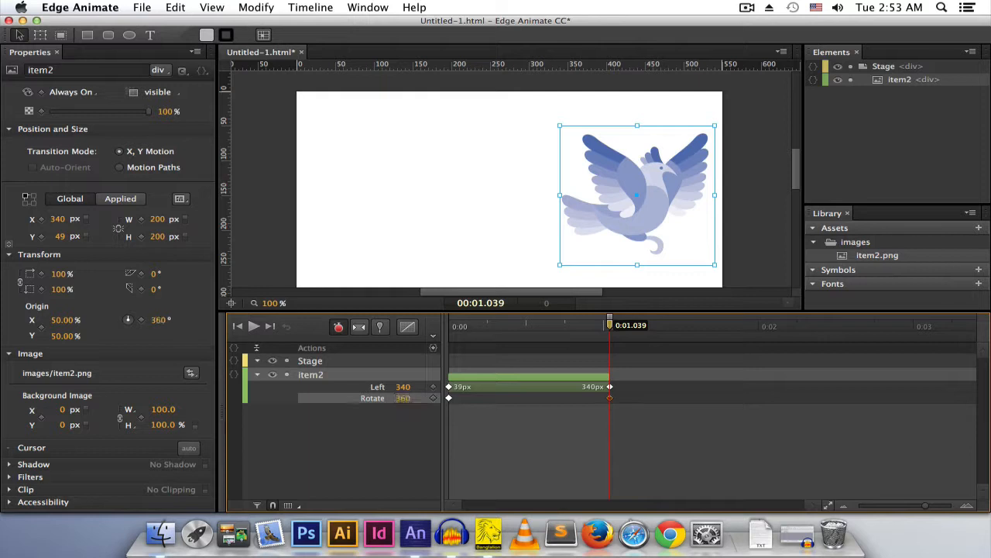
Create a transition between the bird's Rotate keyframes and preview the spinning flight
right_click(610, 402)
left_click(664, 456)
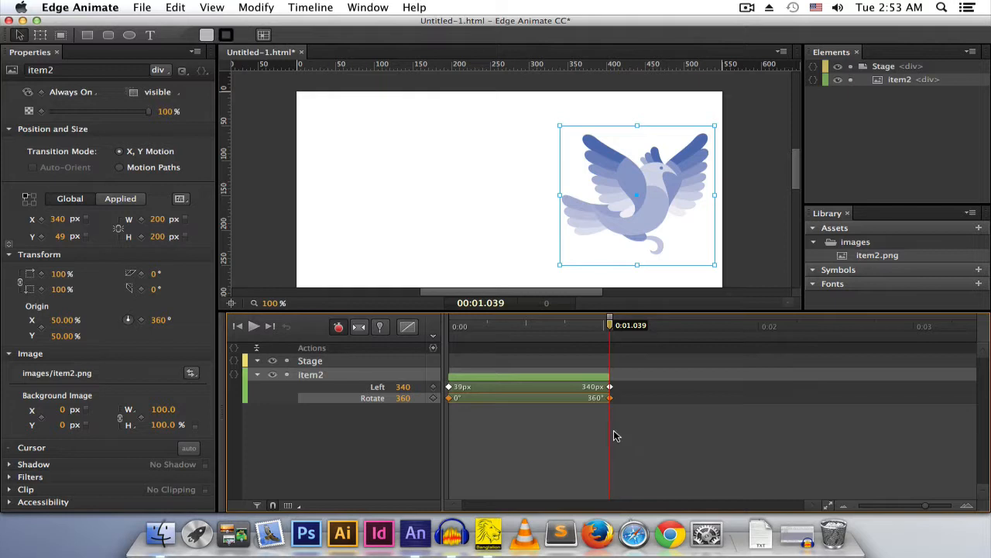
key("space")
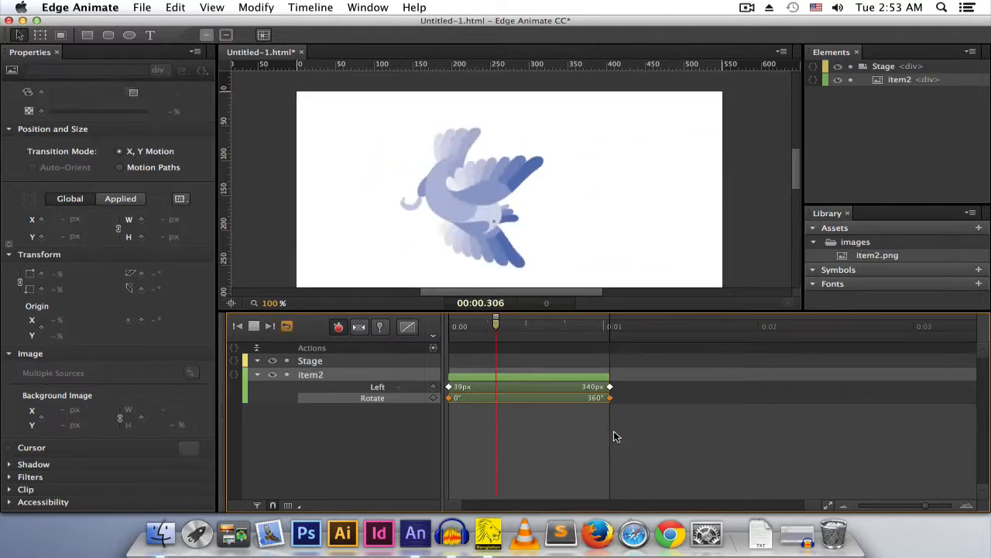
key("space")
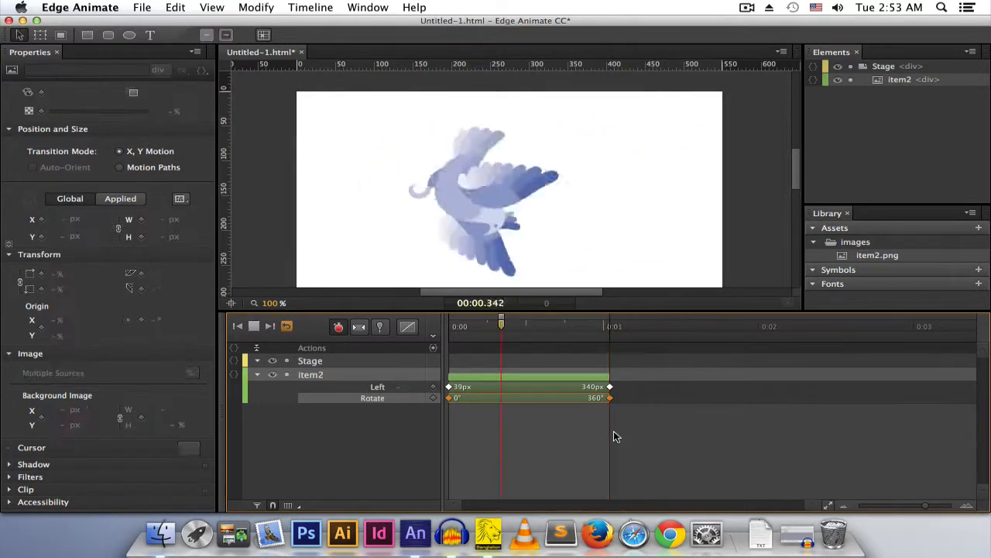
key("space")
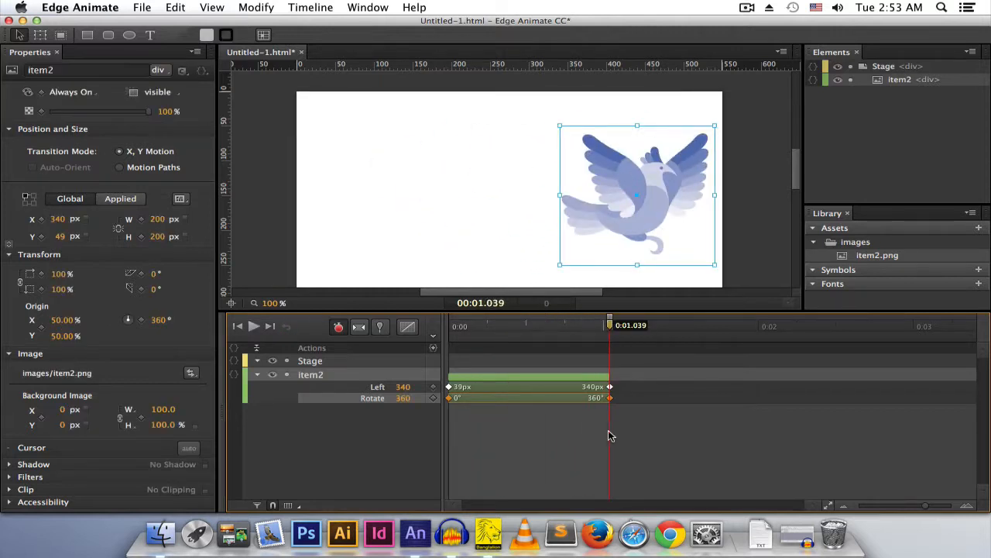
Apply the Ease Out Bounce easing to both the Left and Rotate transitions
left_click_drag(525, 431, 494, 382)
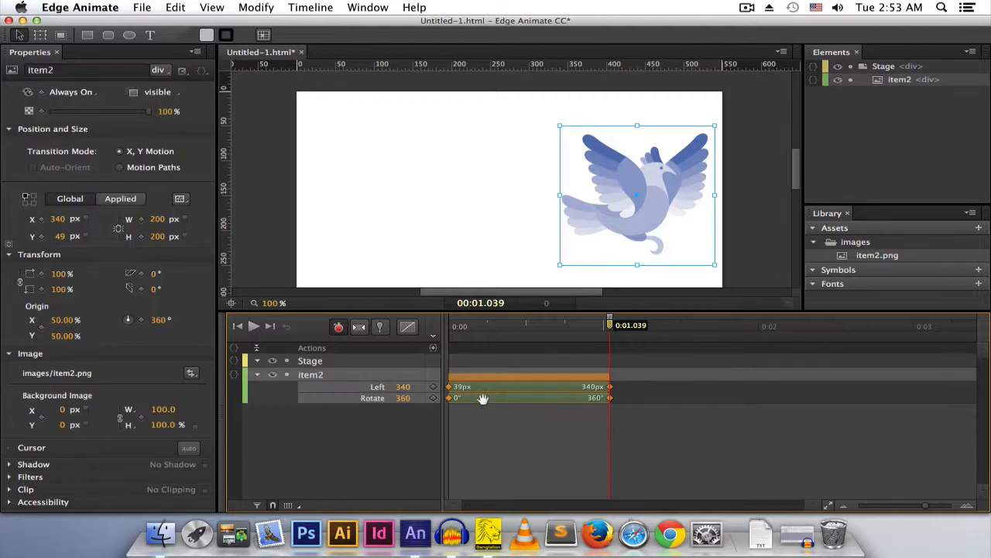
left_click(408, 328)
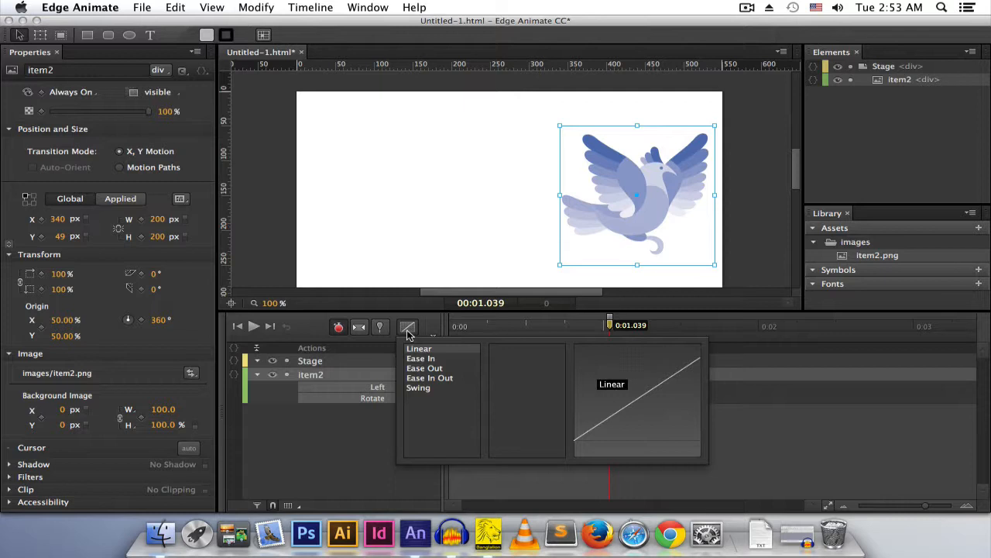
left_click(426, 370)
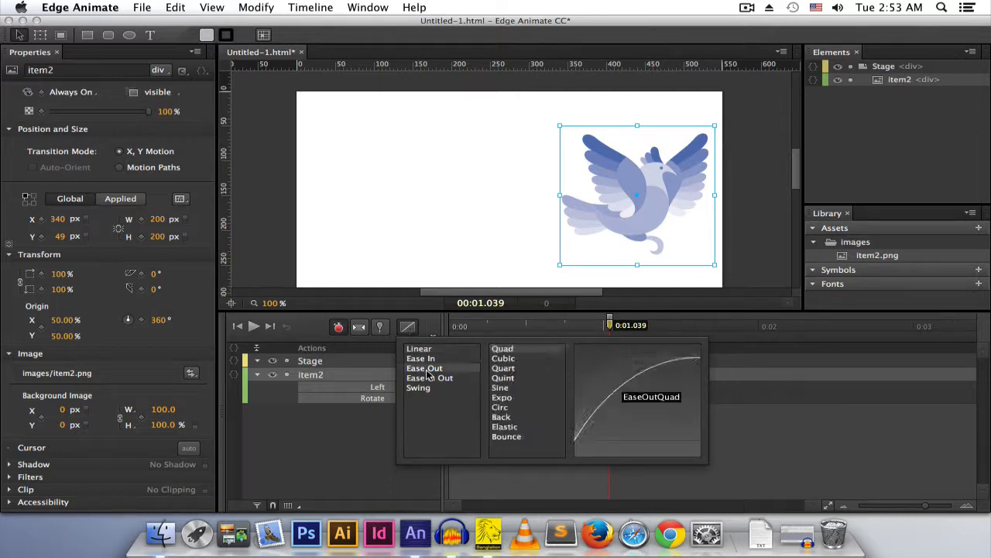
left_click(508, 438)
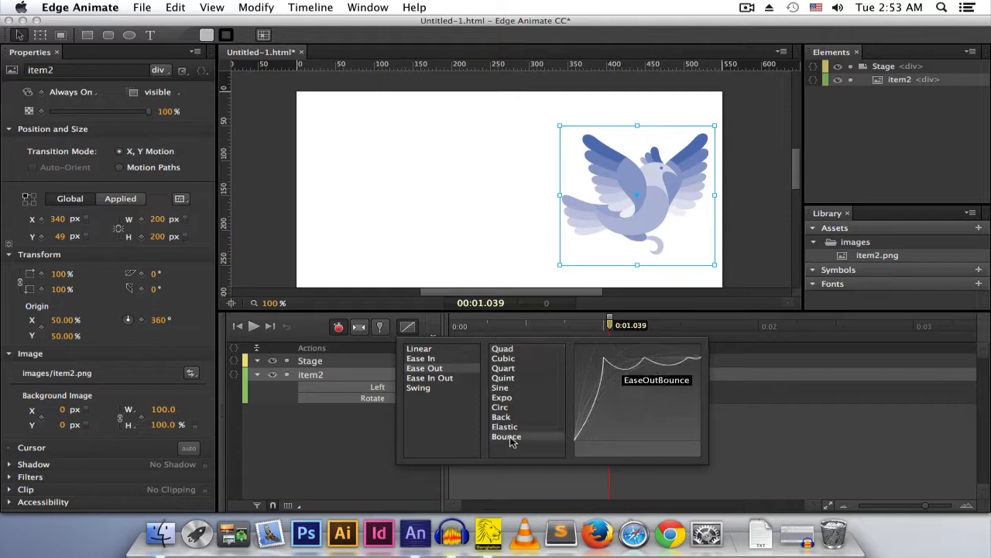
left_click(500, 333)
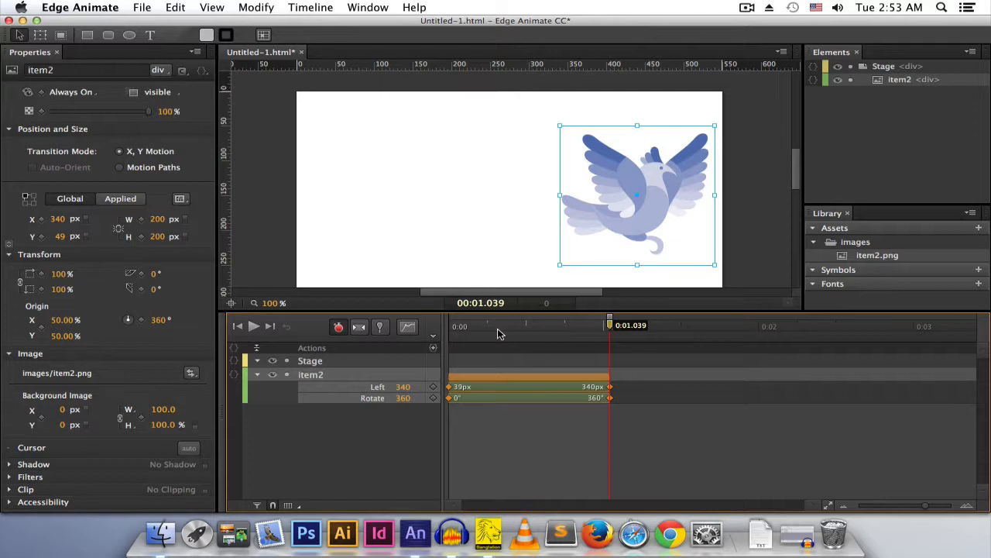
Preview the eased animation and undo all of the bird's position and rotation keyframes
key("space")
key("space")
key("super+z")
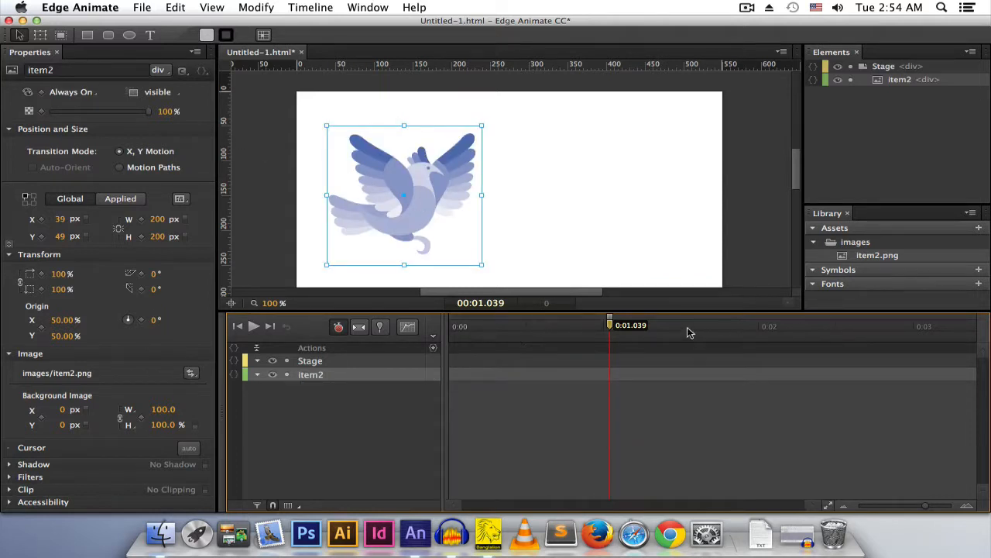
Return the playhead to 0:00, turn on the pin with Auto-Transition Mode, and place the pin at 0:01
left_click_drag(610, 329, 427, 329)
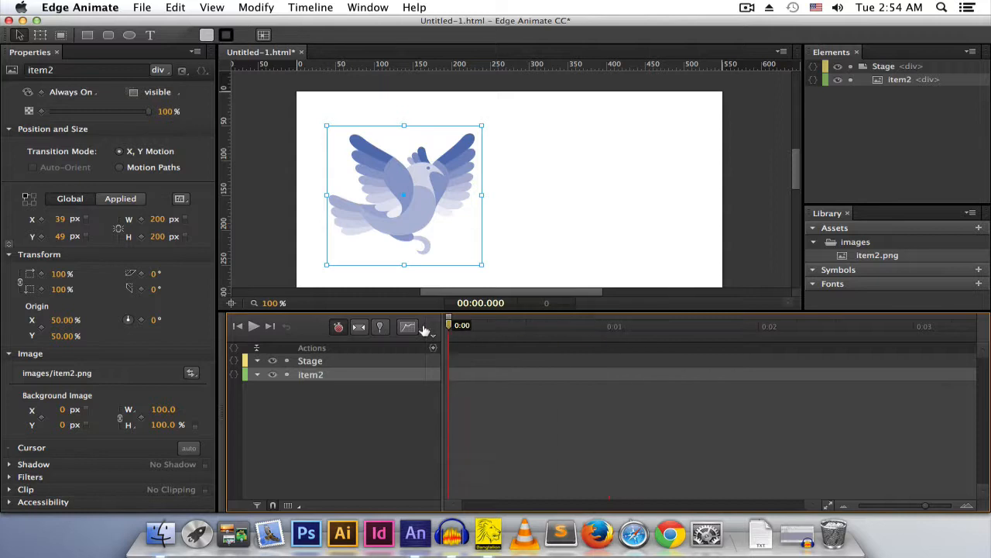
left_click(380, 328)
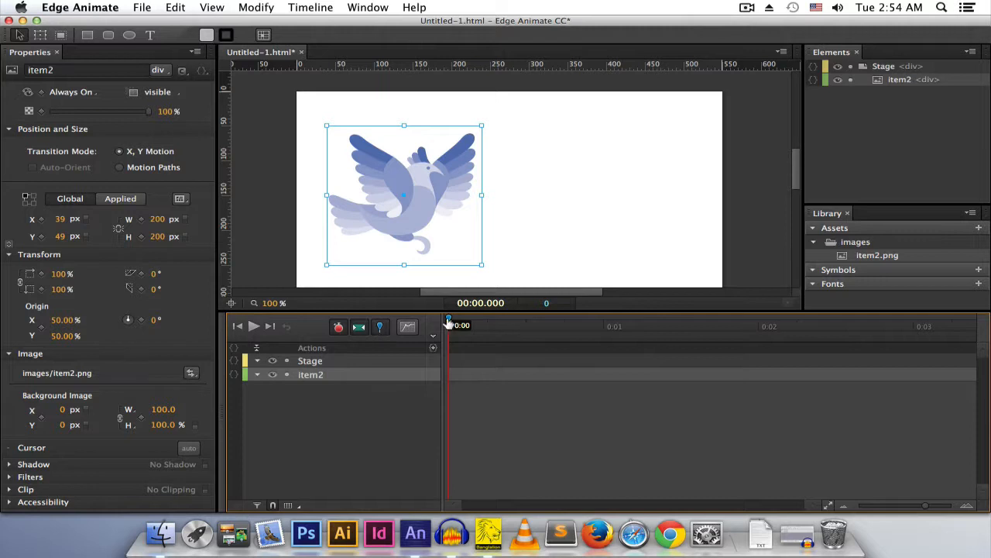
mouse_move(449, 322)
left_mouse_down()
mouse_move(612, 336)
mouse_move(605, 330)
left_mouse_up()
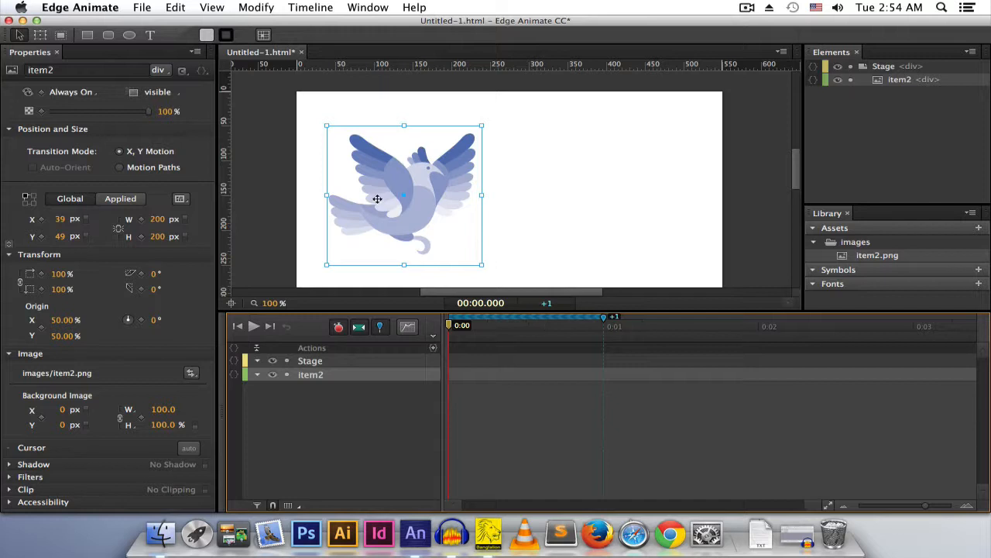
With the playhead at 0:00, move the bird straight right to X 350 px and set its opacity to 0%
left_click_drag(376, 201, 617, 190)
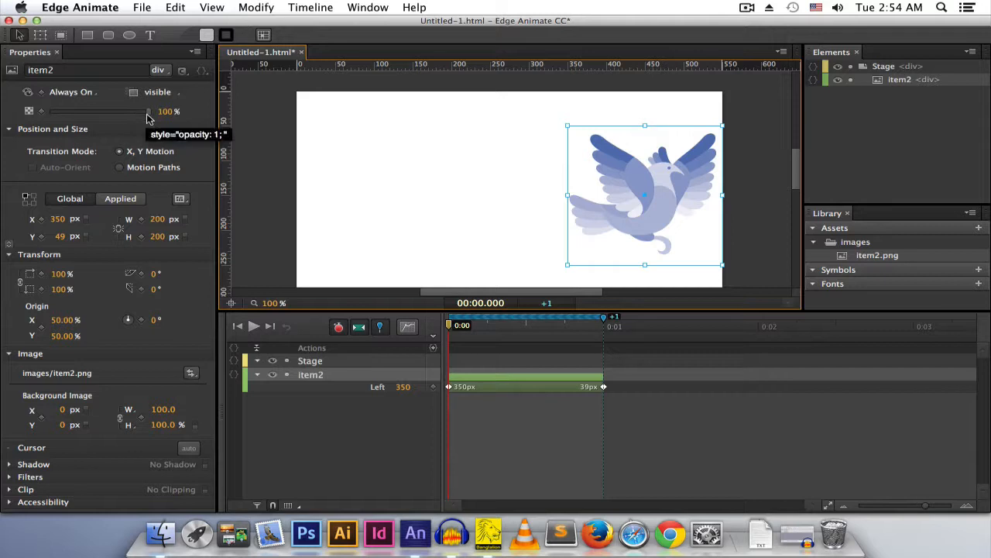
left_click_drag(148, 111, 4, 118)
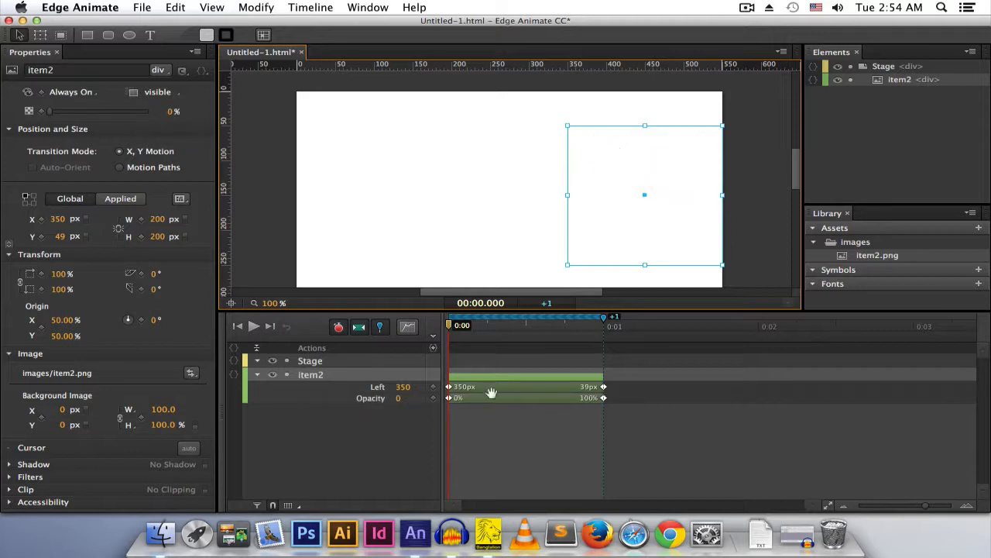
Set the bird's rotation to 360° at 0:00 and preview the pin-based animation
left_click(155, 319)
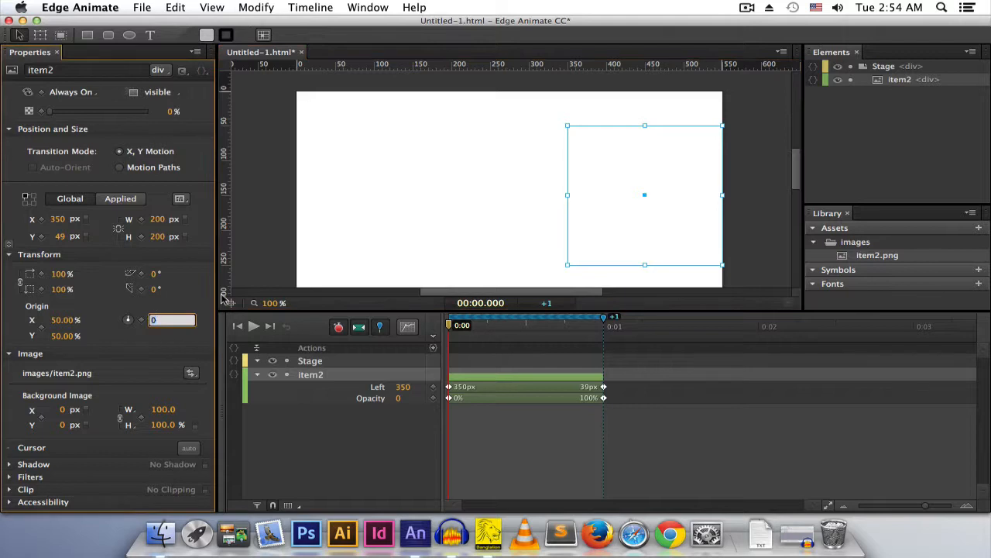
type("36")
key("Return")
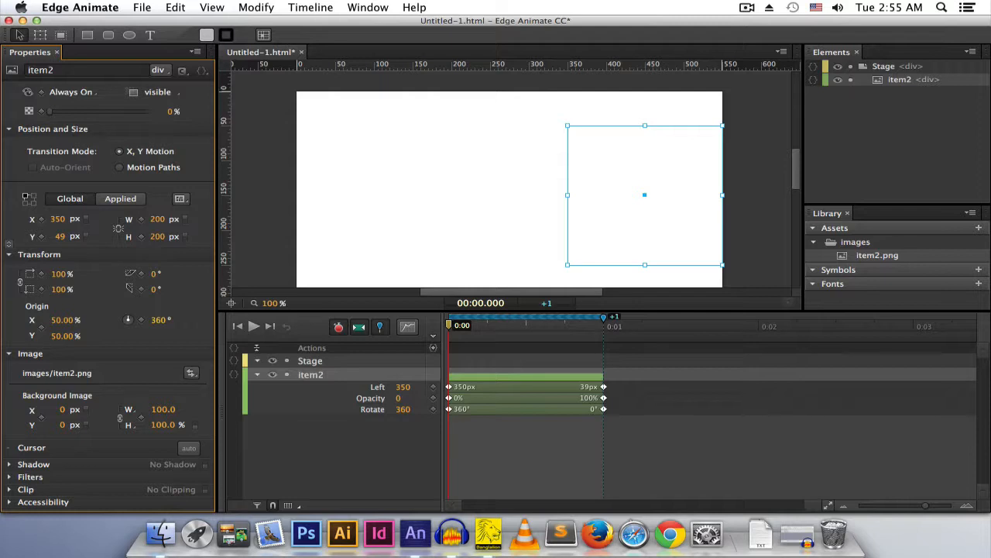
key("space")
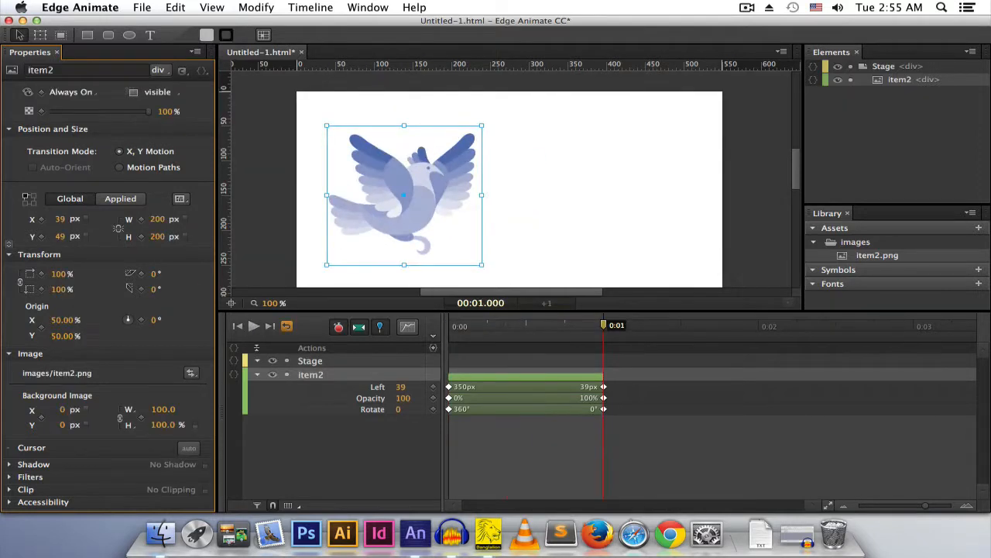
key("space")
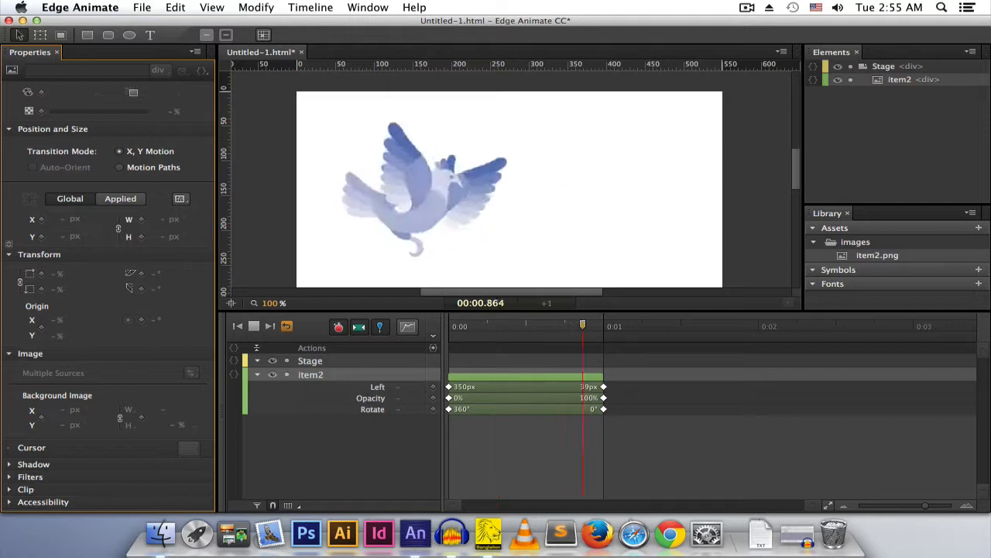
key("space")
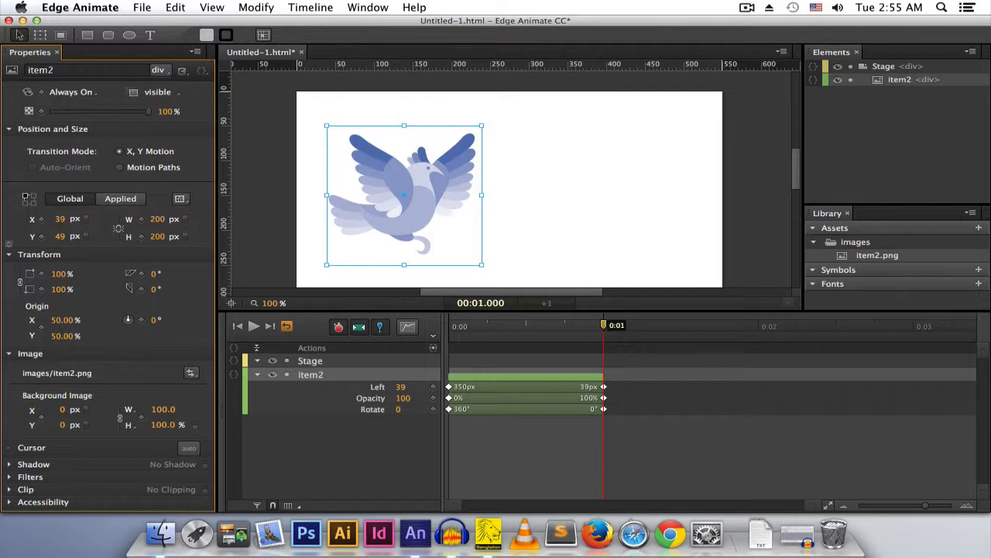
Turn off the pin, Auto-Keyframe Mode and Auto-Transition Mode
left_click(380, 327)
left_click(380, 328)
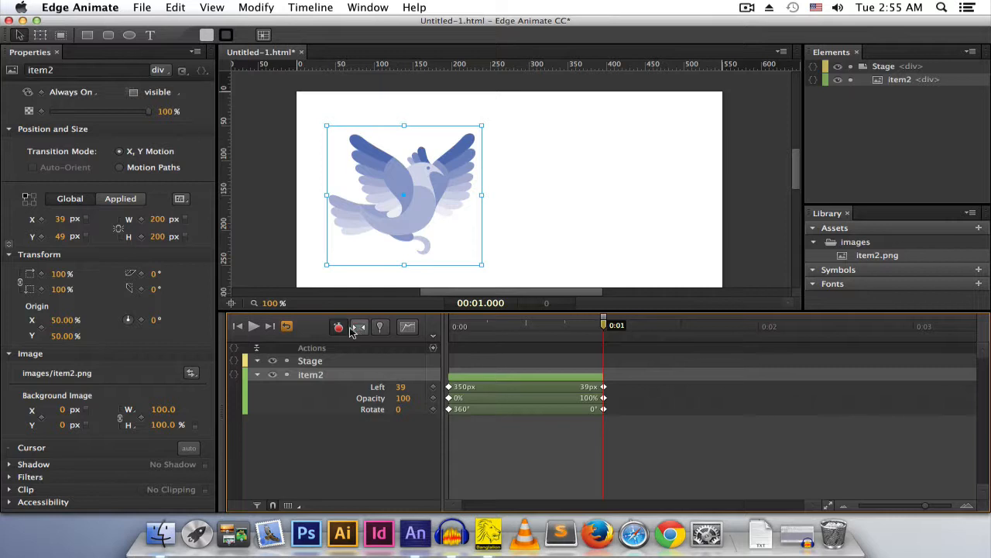
Apply a Circ easing to all of the bird's transitions and preview the animation
left_click(519, 443)
left_click(502, 374)
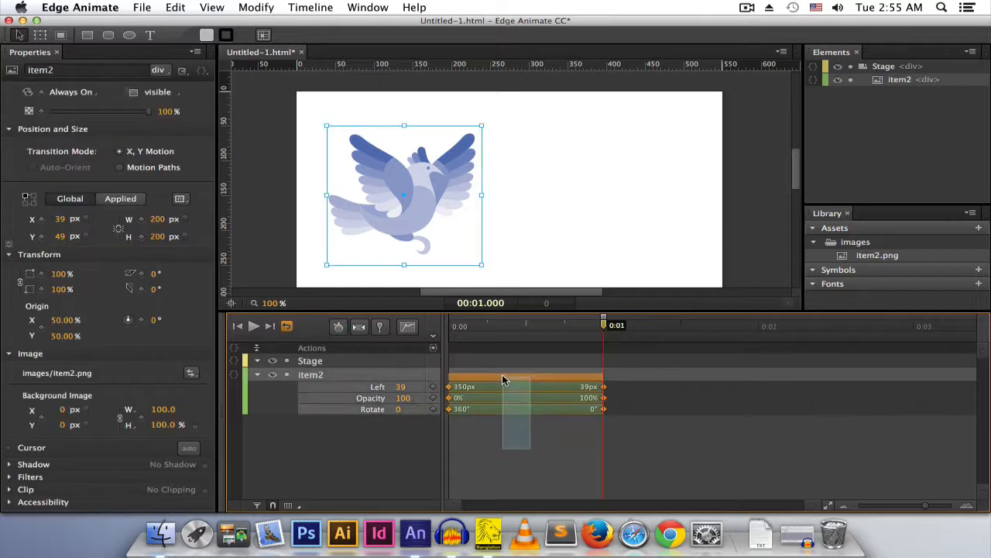
left_click(407, 327)
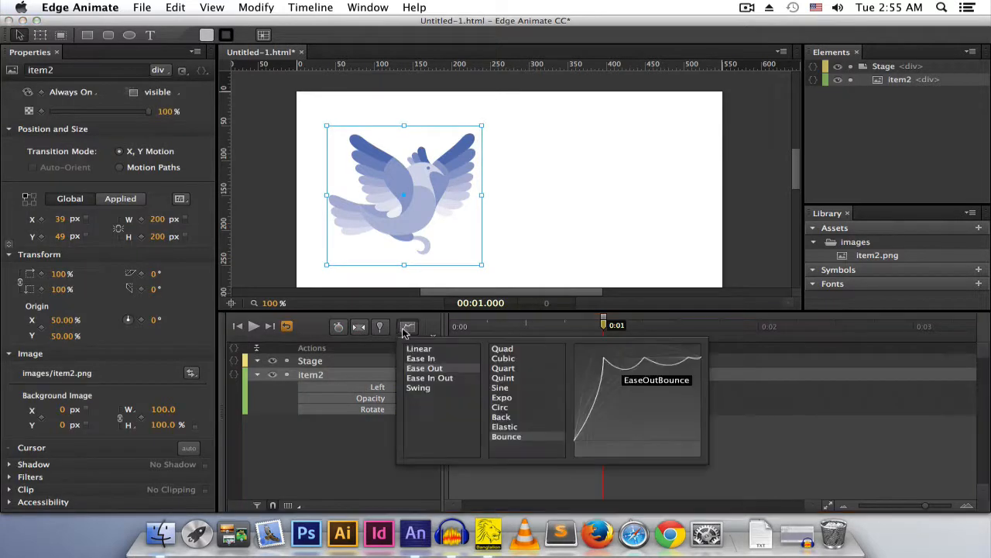
left_click(424, 361)
left_click(509, 408)
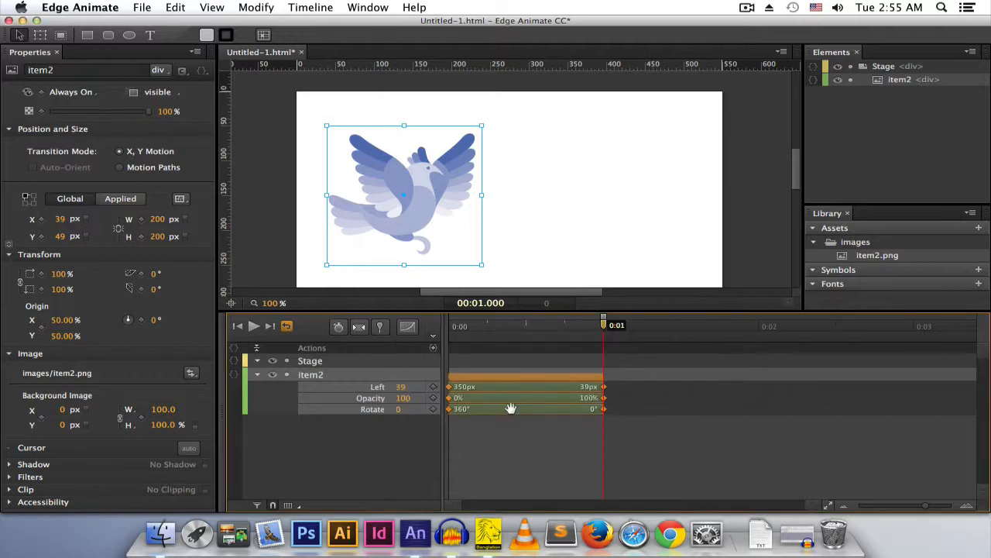
key("space")
key("space")
Delete the bird's transitions and remove the bird from the stage
left_click_drag(666, 463, 555, 362)
key("Delete")
key("Delete")
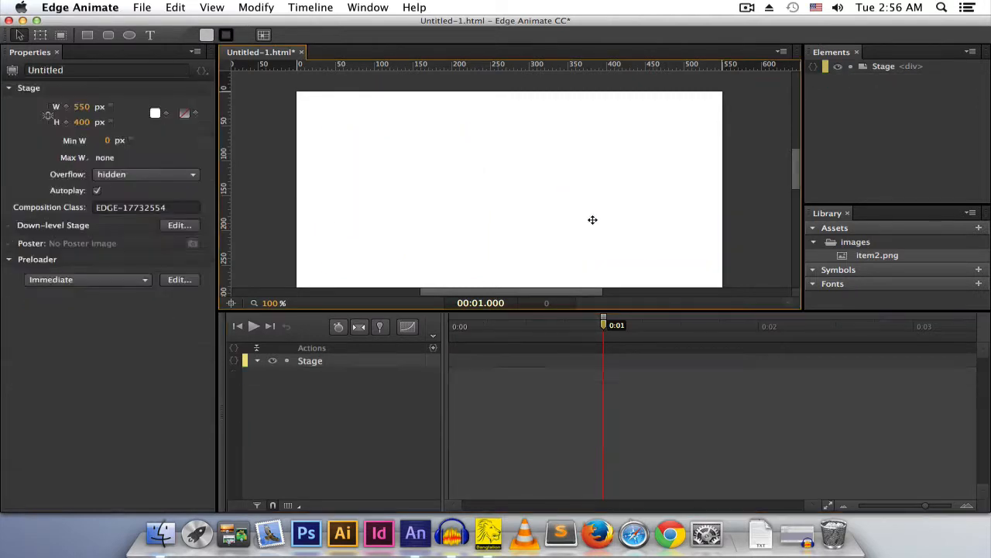
Close Untitled-1.html without saving and open index.html from the Parallax folder
left_click(302, 53)
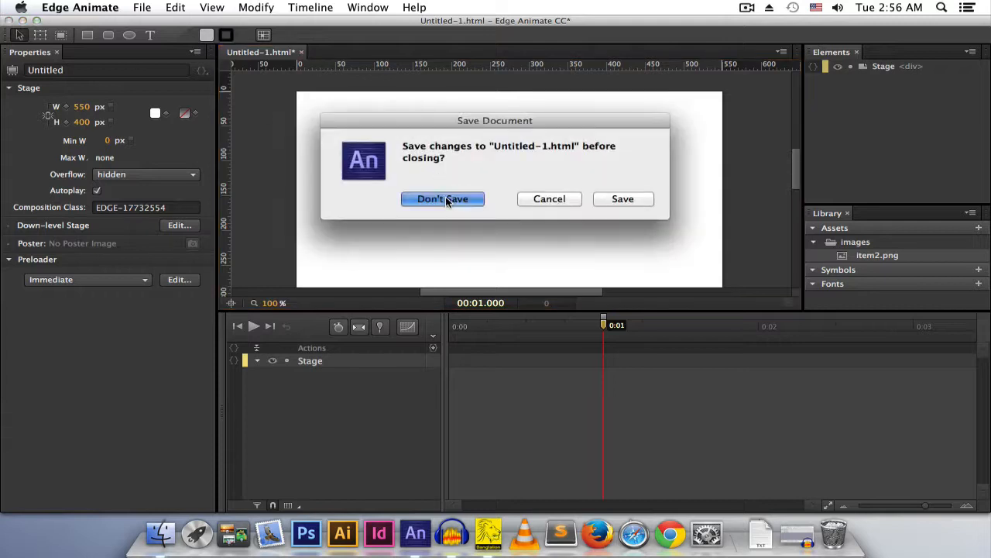
left_click(442, 200)
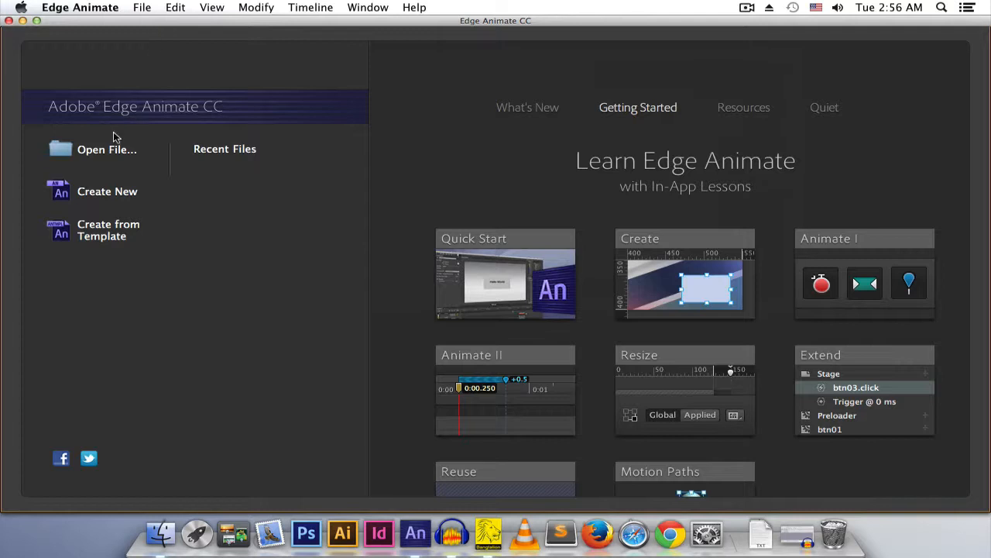
left_click(146, 8)
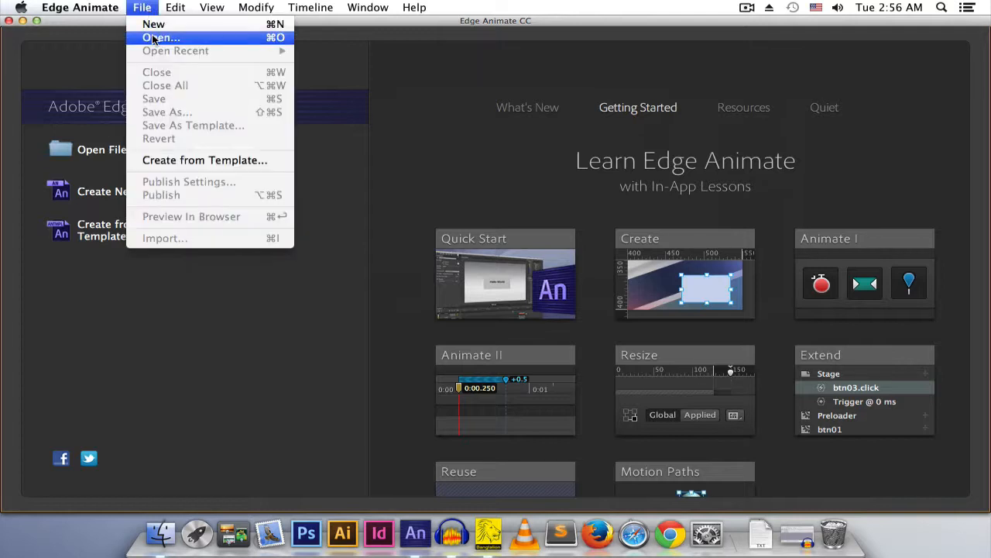
left_click(155, 39)
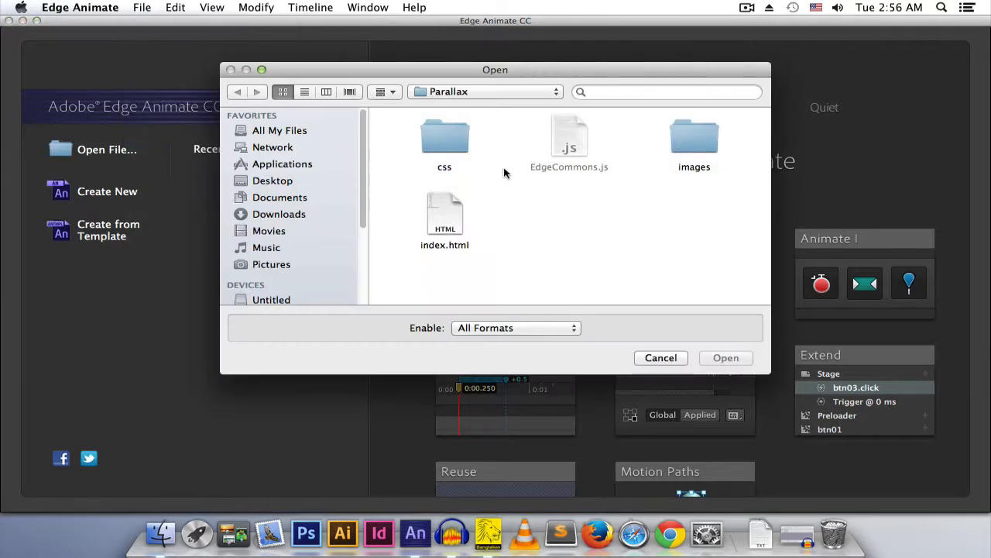
double_click(447, 220)
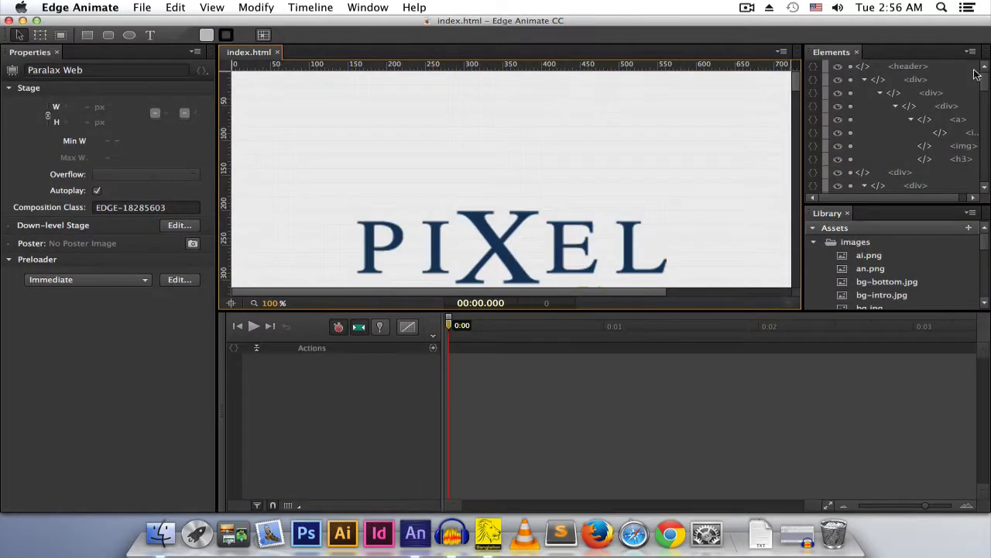
Select the Home, About, Product, Download and Contuct Us menu links together on the page
scroll(933, 124, "down", 5)
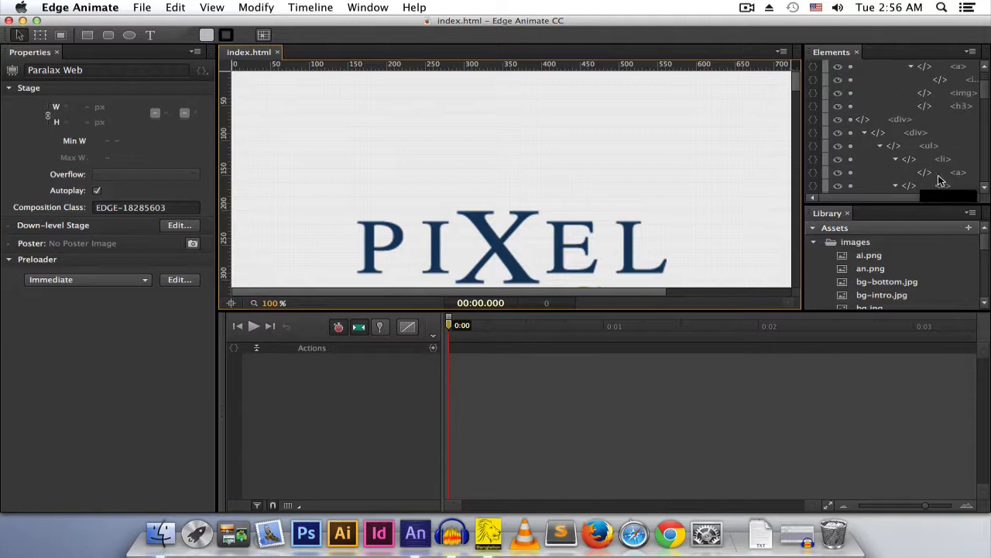
scroll(940, 180, "down", 5)
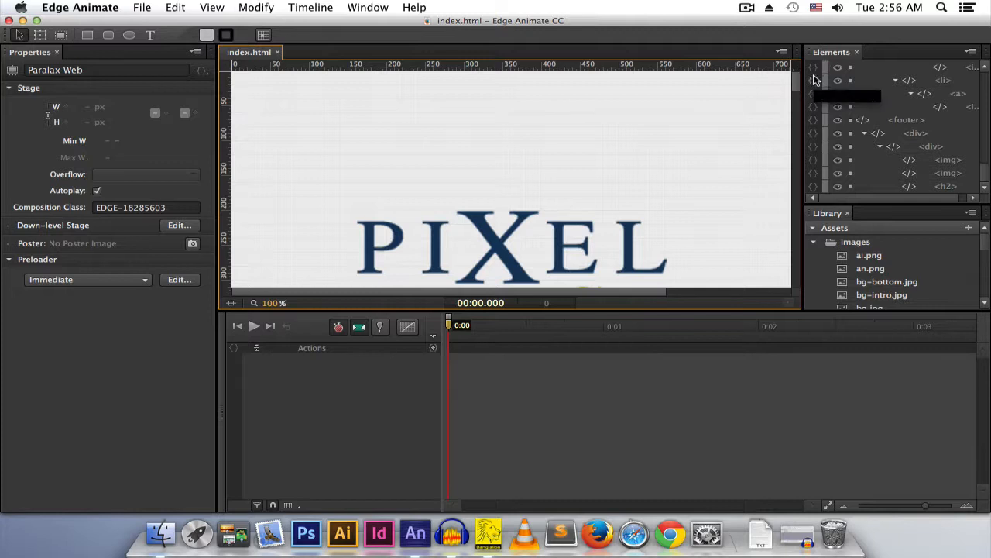
left_click_drag(796, 87, 813, 141)
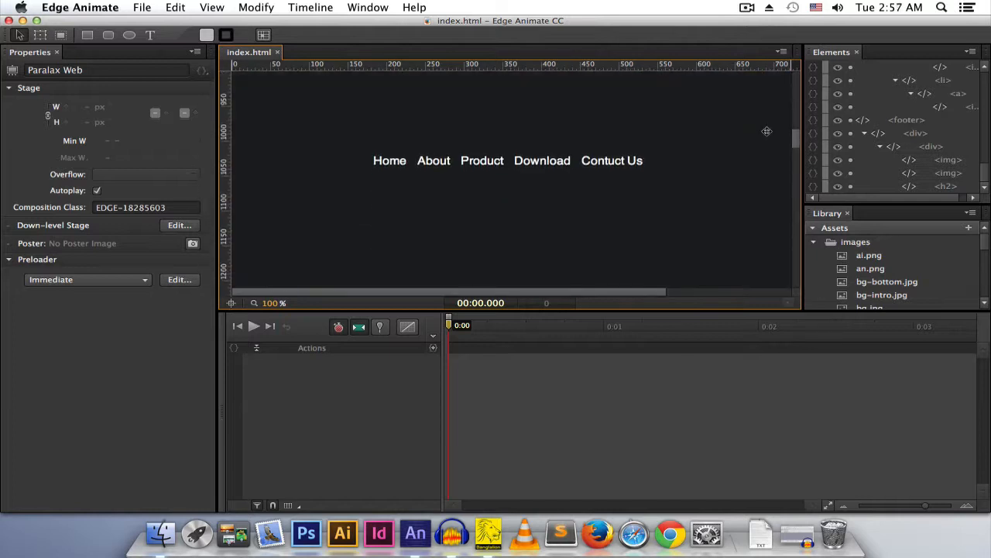
left_click(394, 164)
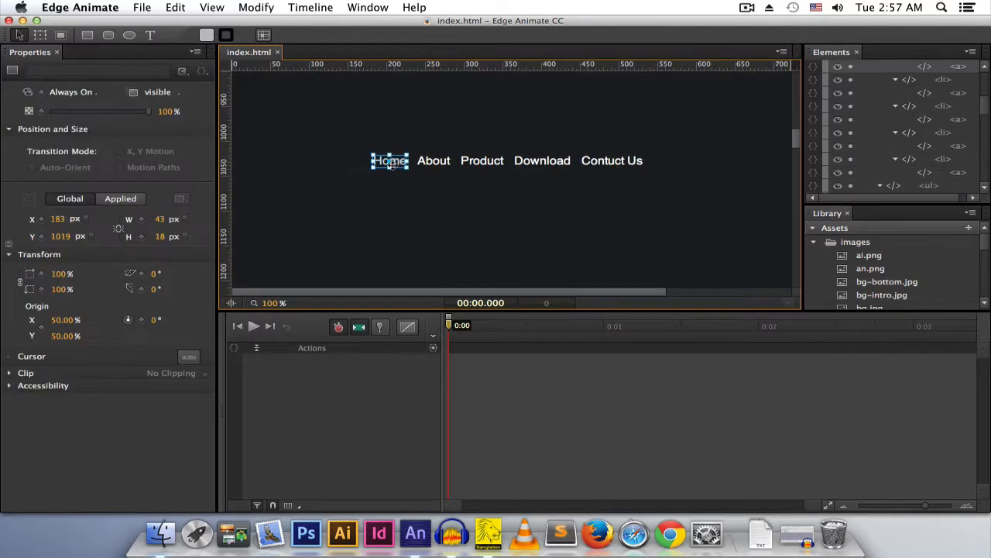
left_click(435, 162, "shift")
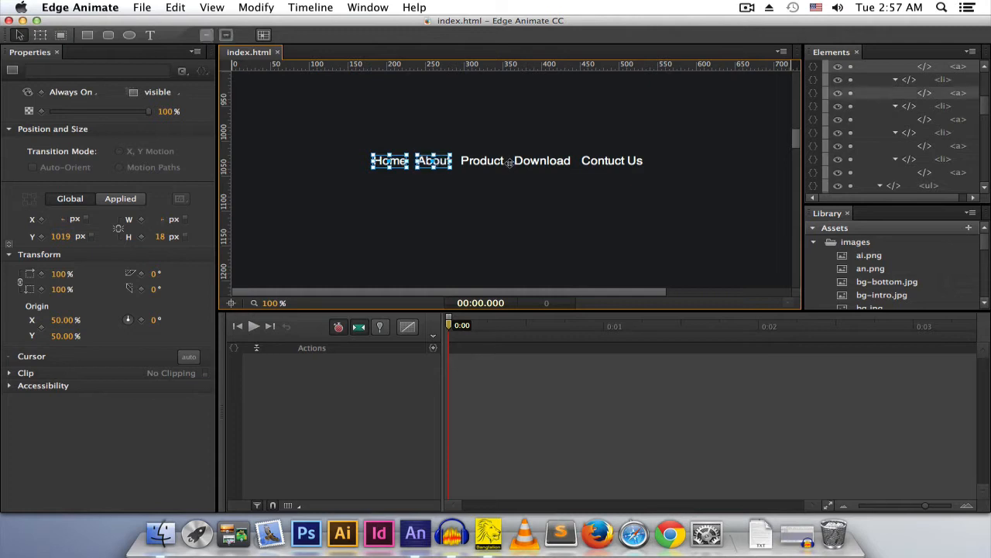
left_click(487, 161, "shift")
left_click(542, 161, "shift")
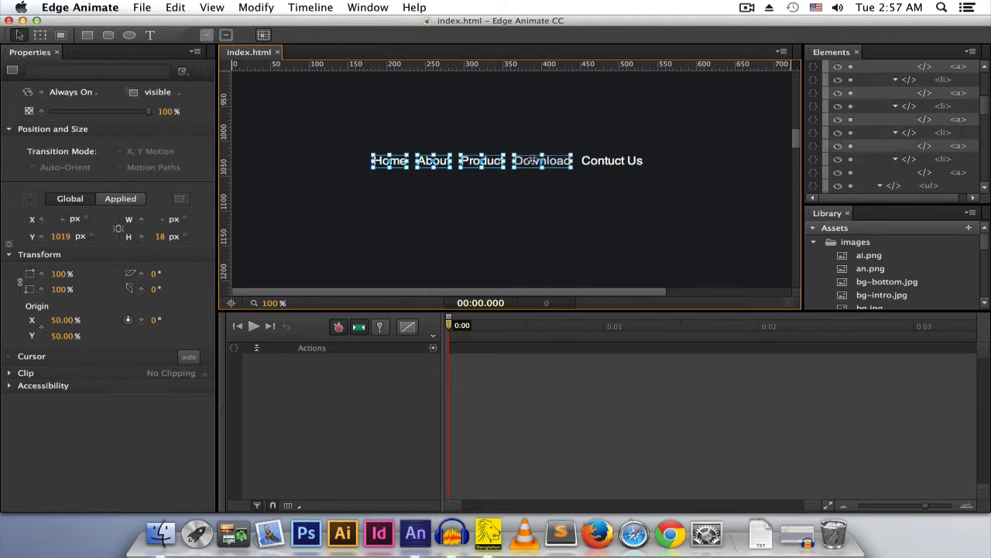
left_click(608, 160, "shift")
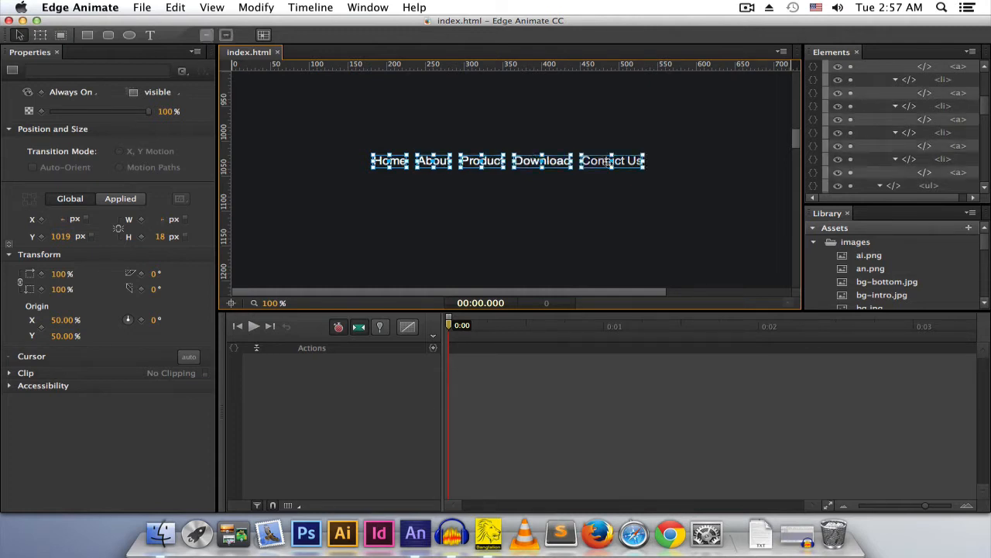
With the pin turned on and placed at 0:00.5, move the five links straight up to Y 954 px and set their opacity to 0%
left_click(379, 325)
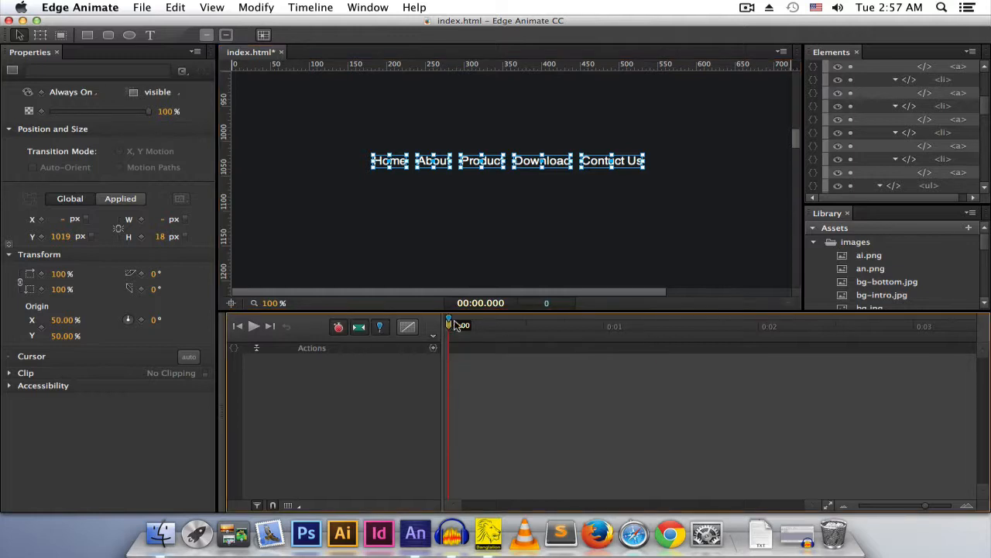
left_click_drag(450, 320, 528, 325)
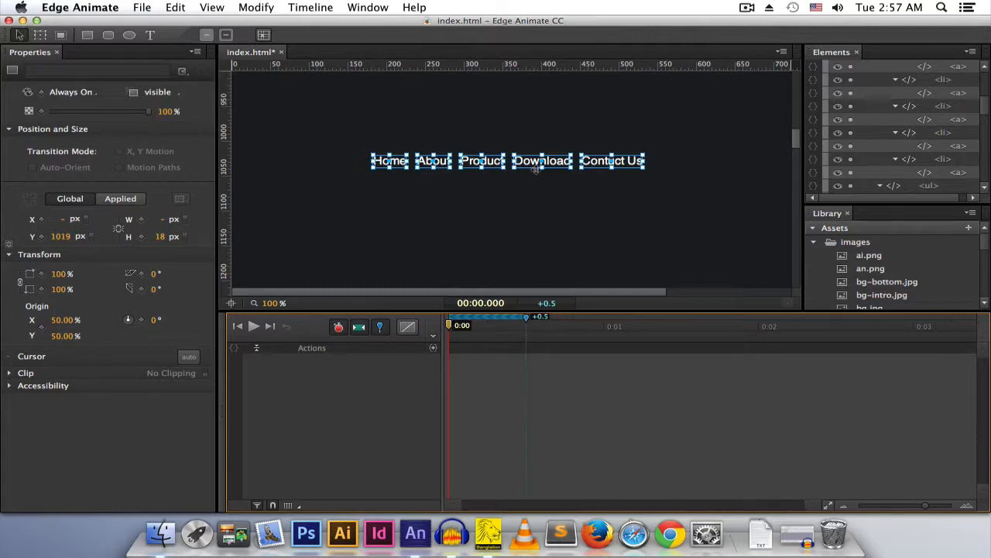
left_click_drag(532, 163, 548, 117)
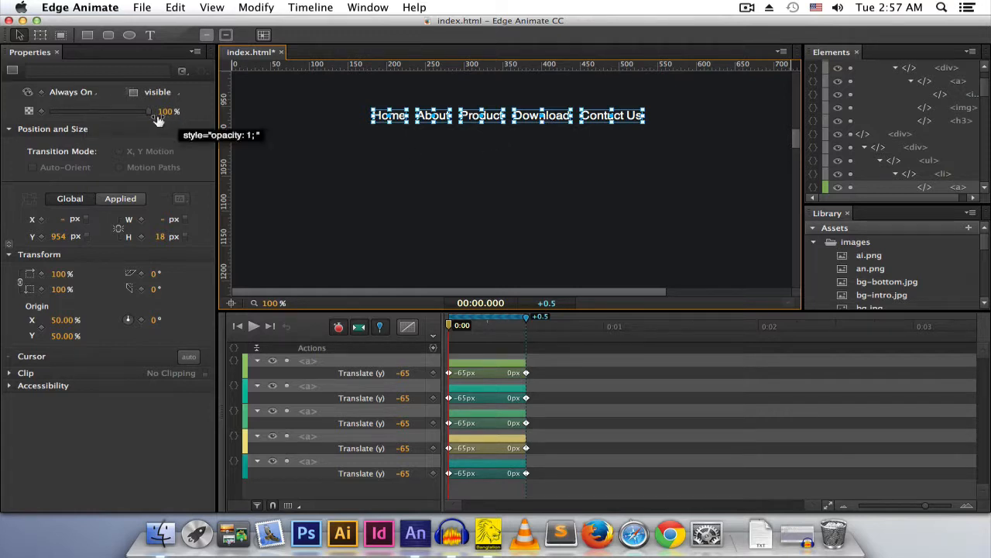
left_click_drag(148, 112, 24, 115)
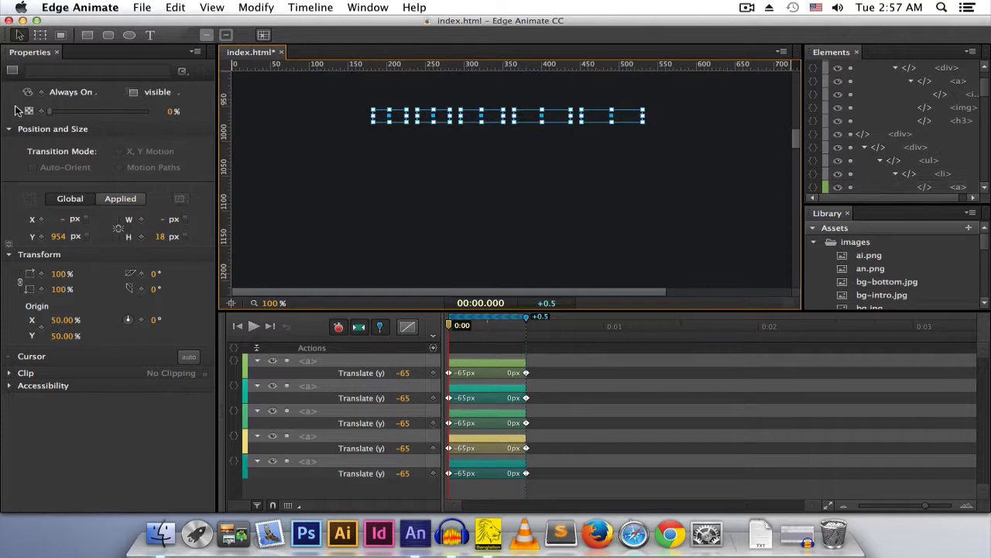
Apply the Ease Out Bounce easing to the menu links' transitions and preview the animation
left_click(408, 326)
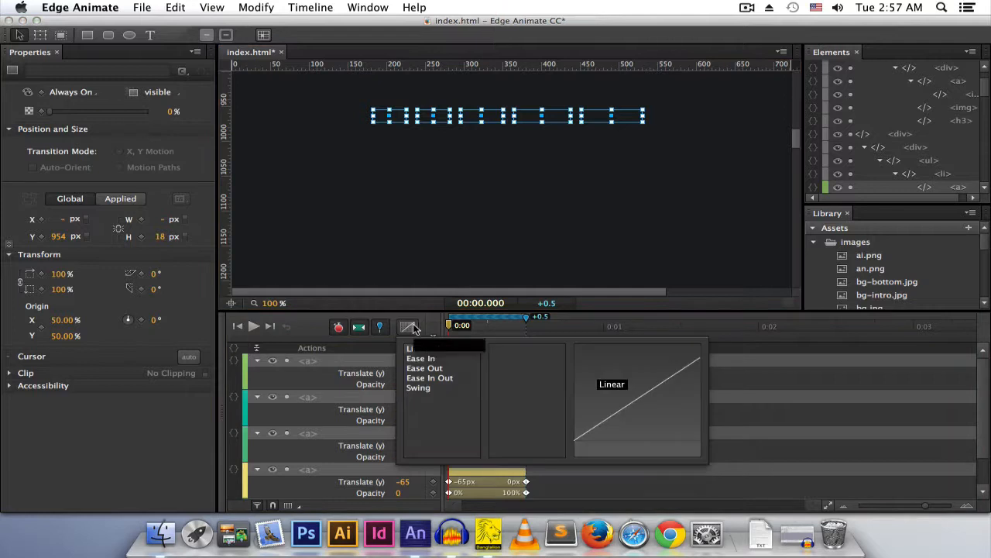
left_click(436, 370)
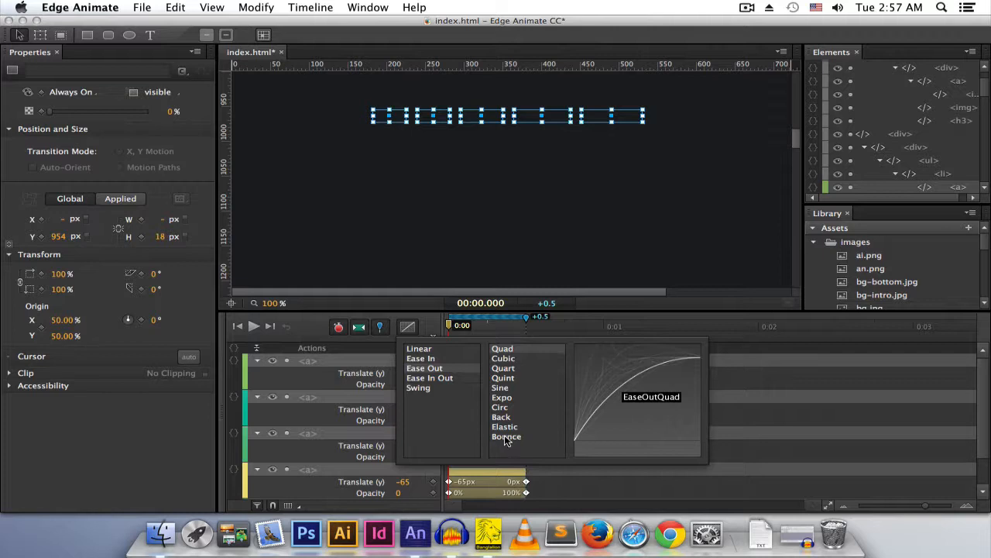
left_click(505, 436)
left_click(506, 434)
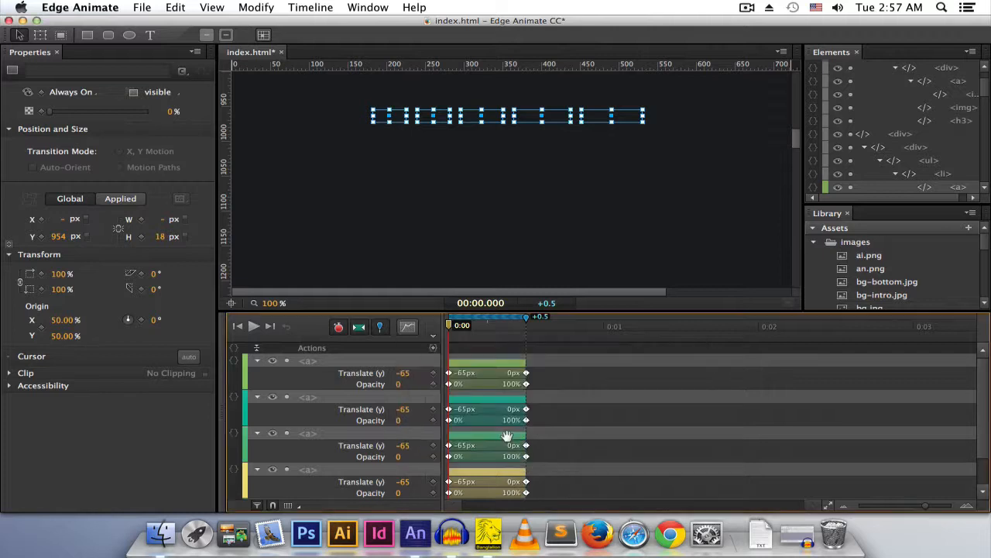
key("space")
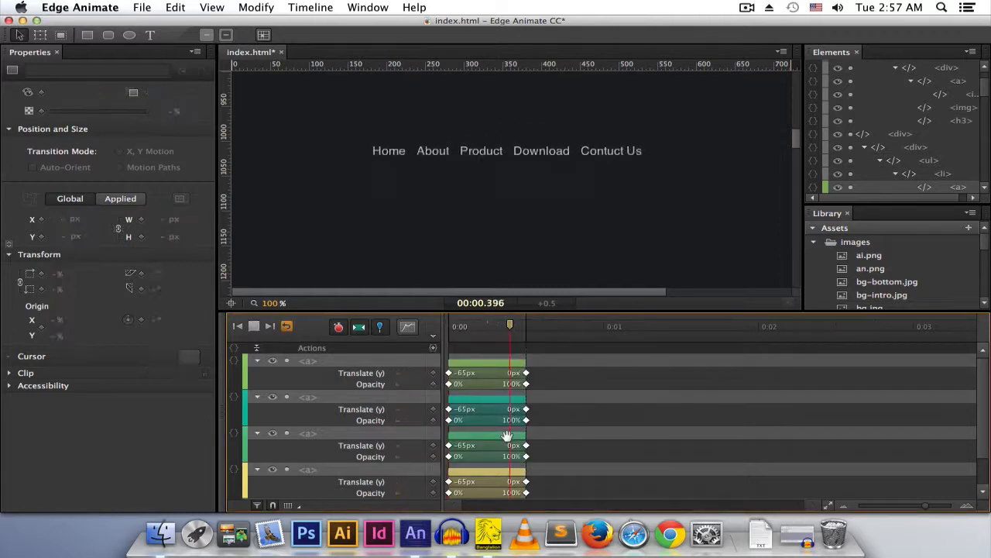
key("space")
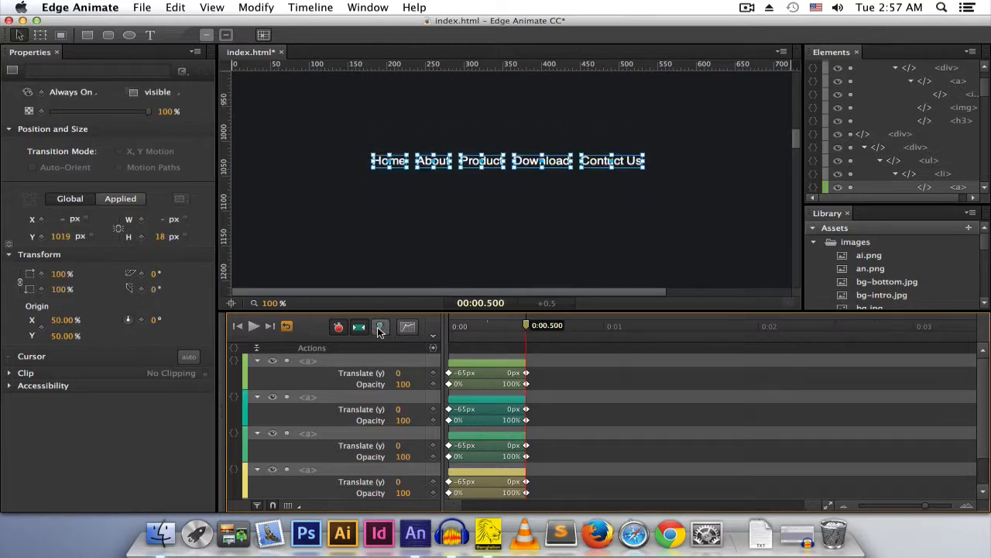
Turn off the pin, Auto-Keyframe Mode and Auto-Transition Mode, and review the menu links' transitions in the timeline
left_click(338, 326)
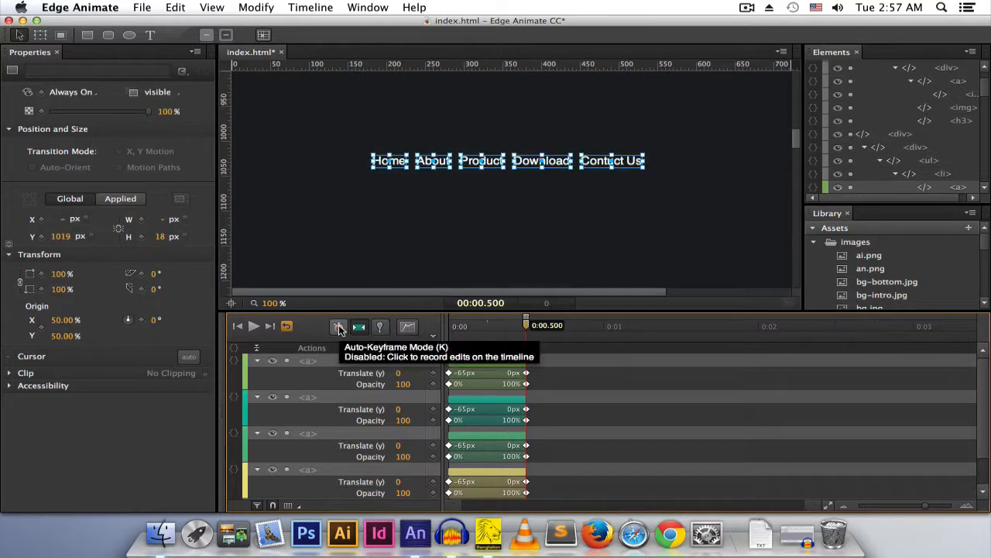
left_click(358, 328)
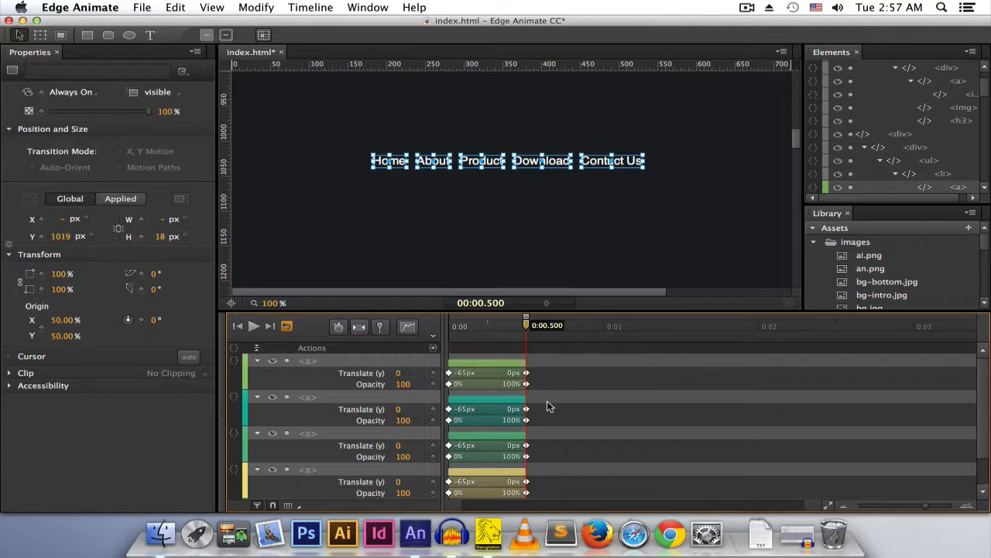
scroll(547, 408, "down", 2)
scroll(546, 403, "down", 2)
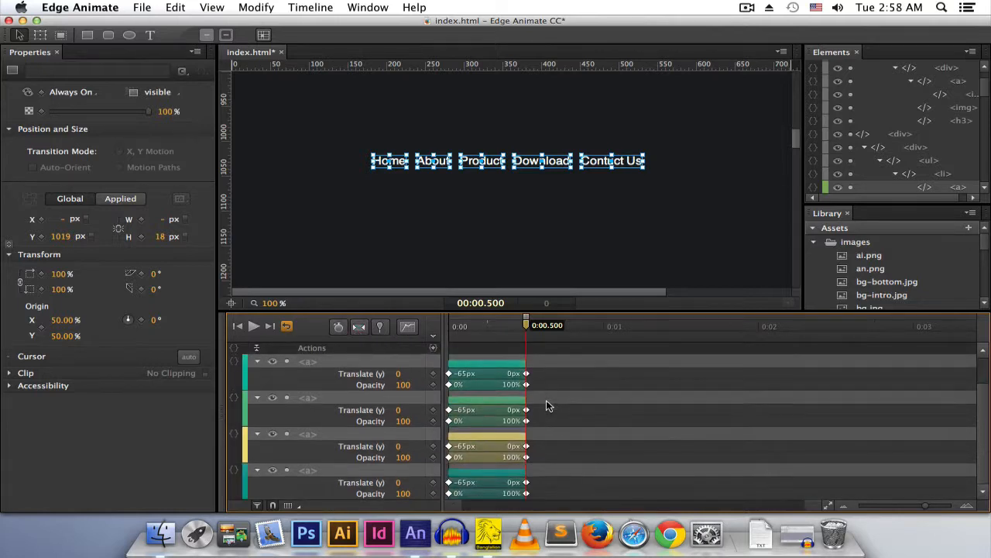
scroll(546, 405, "up", 1)
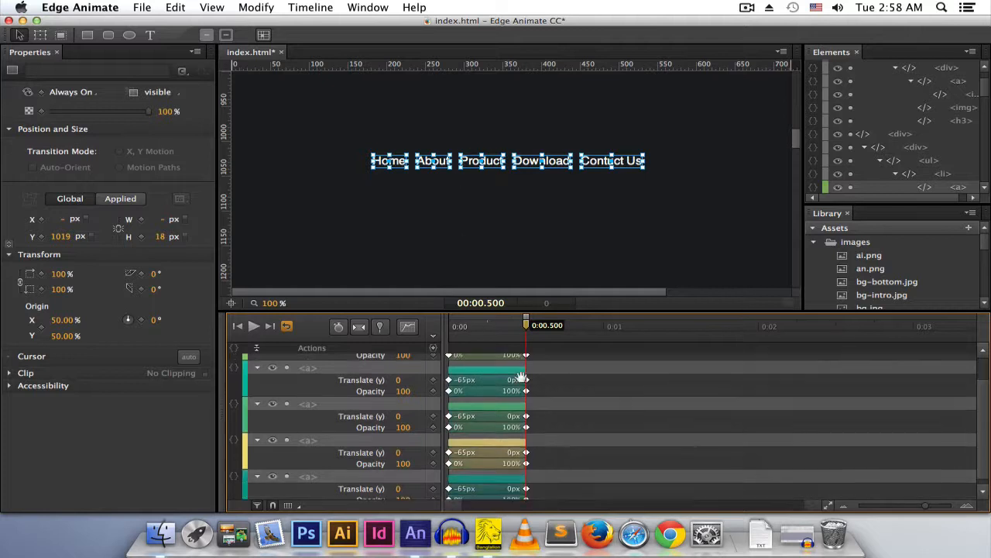
Shift the About, Product, Download and Contuct Us links' transitions about 0.17 s later in the timeline, leaving Home at the start
left_click(531, 391)
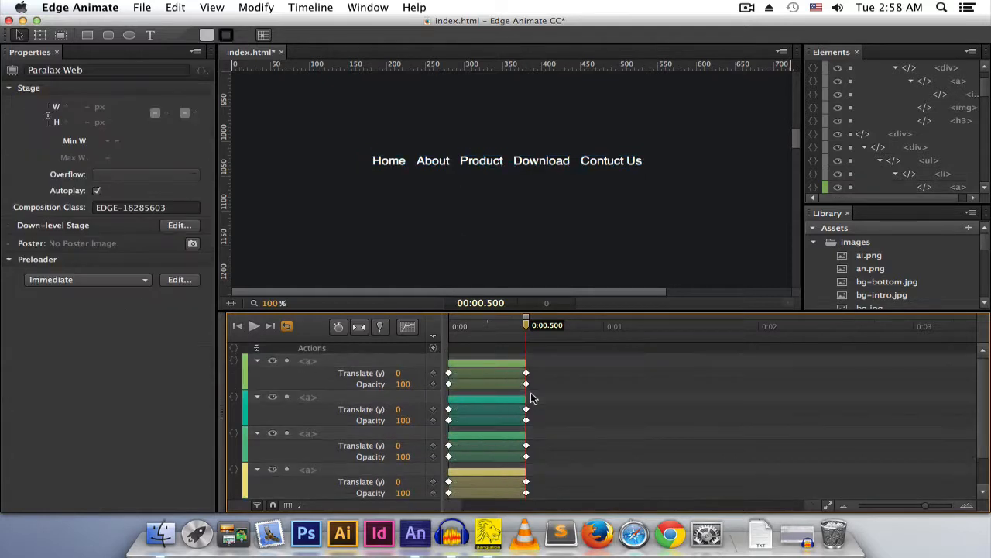
left_click(521, 400)
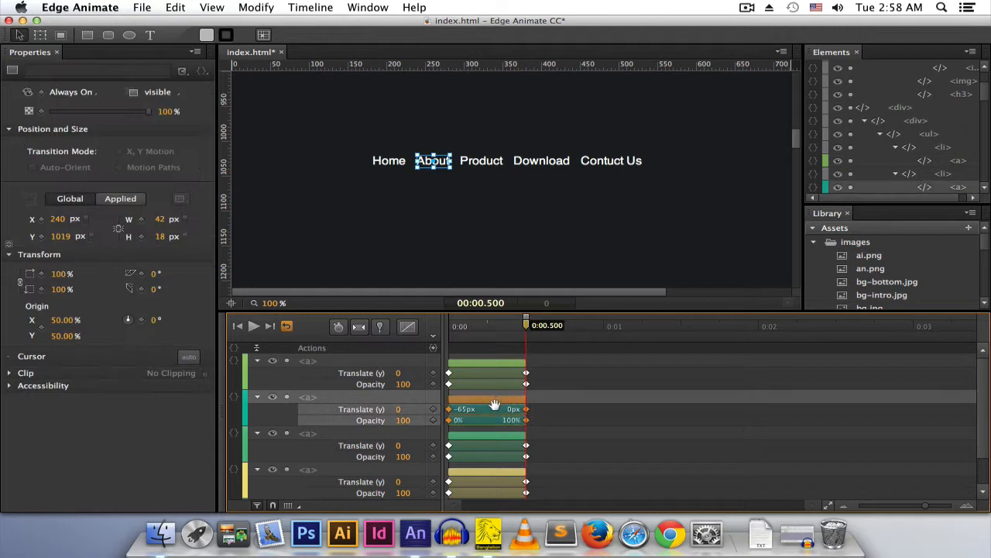
left_click_drag(535, 397, 470, 534)
scroll(493, 454, "up", 3)
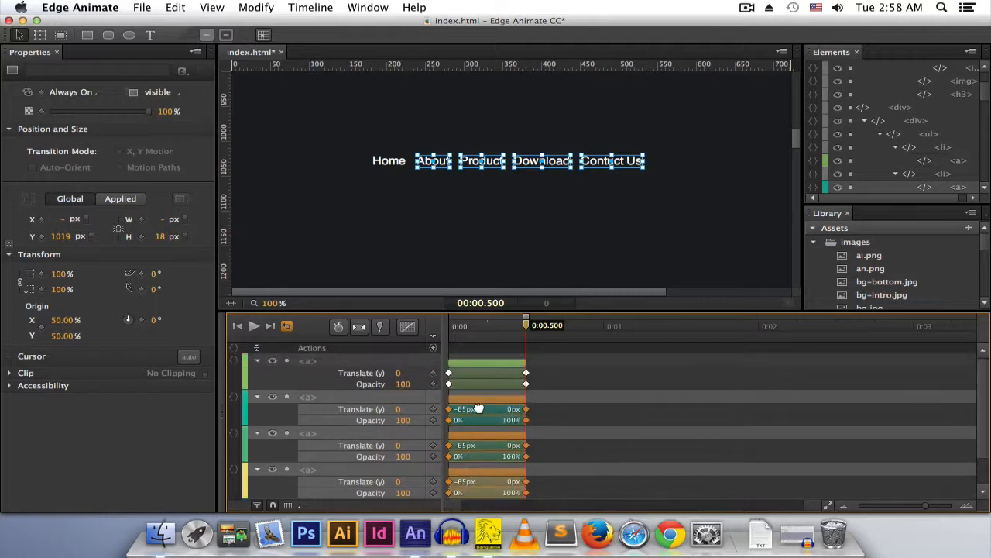
left_click_drag(475, 407, 501, 406)
Delay the Product, Download and Contuct Us transitions by about 0.17 s, and the last two of them by another 0.17 s
left_click(570, 436)
left_click_drag(561, 431, 516, 525)
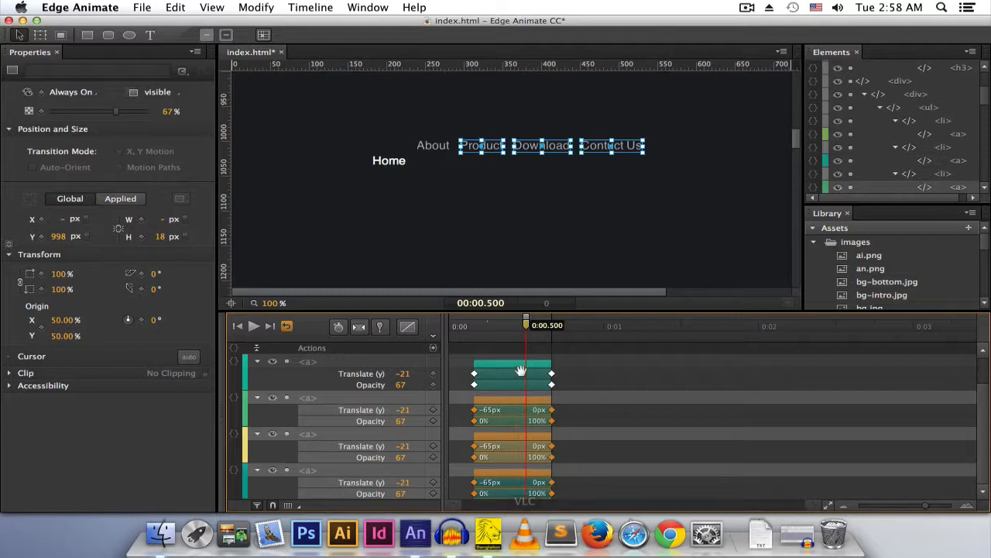
left_click_drag(501, 414, 536, 413)
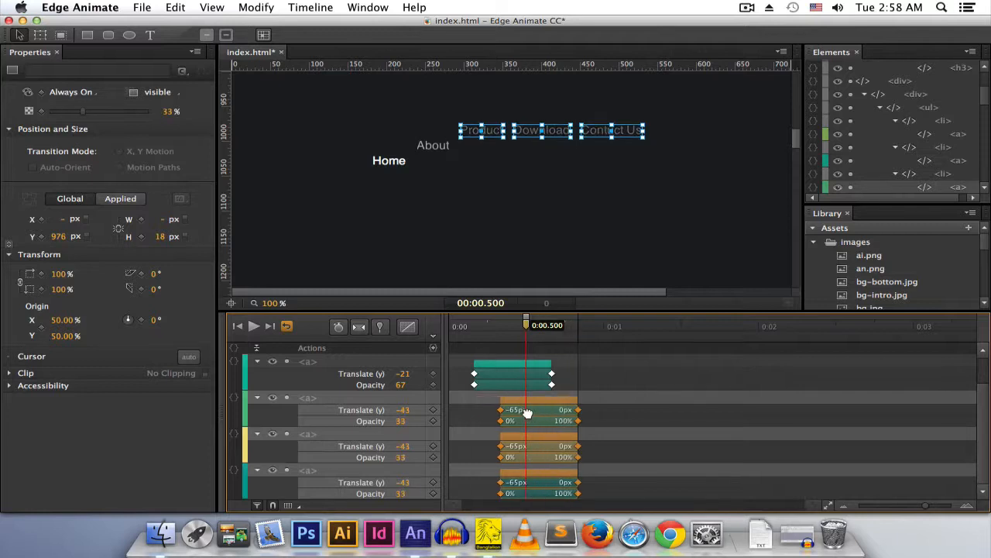
left_click(592, 434)
left_click_drag(592, 435, 551, 498)
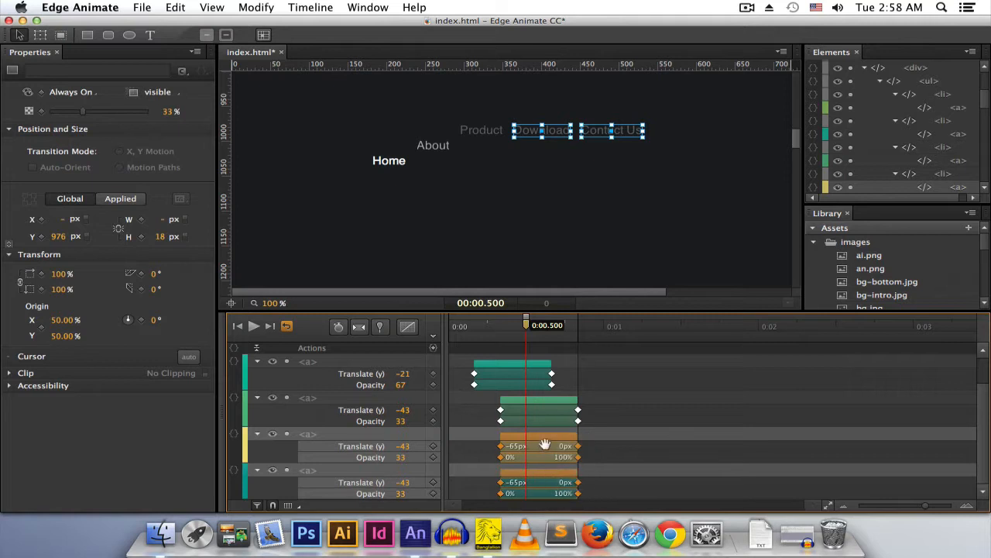
left_click_drag(550, 445, 576, 441)
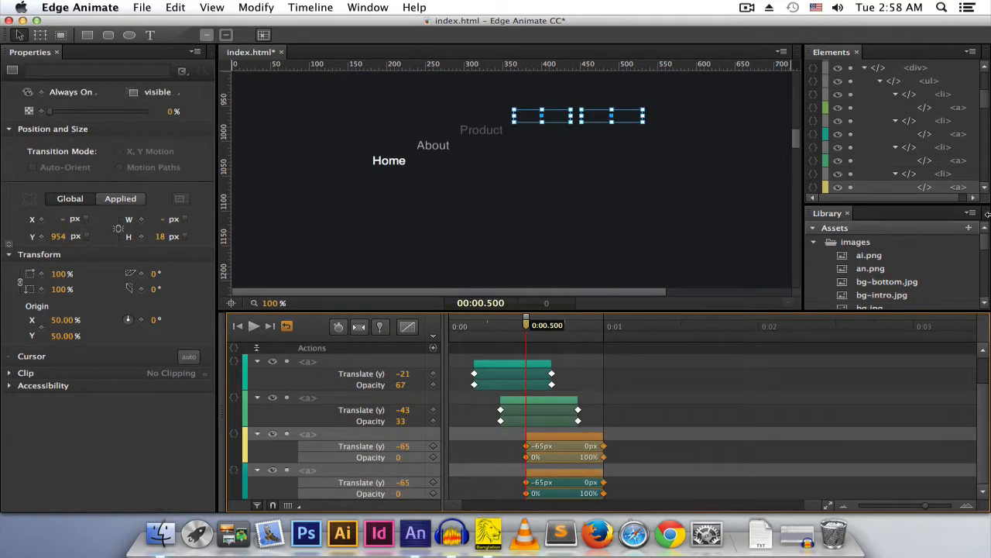
Shift only the Contuct Us transition about 0.17 s later and preview the staggered menu animation
left_click(679, 397)
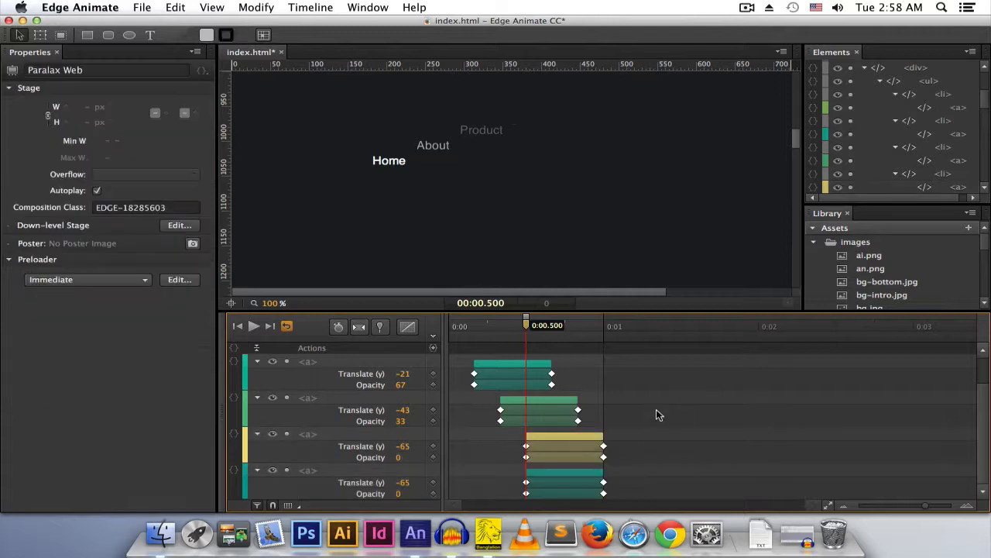
left_click(601, 480)
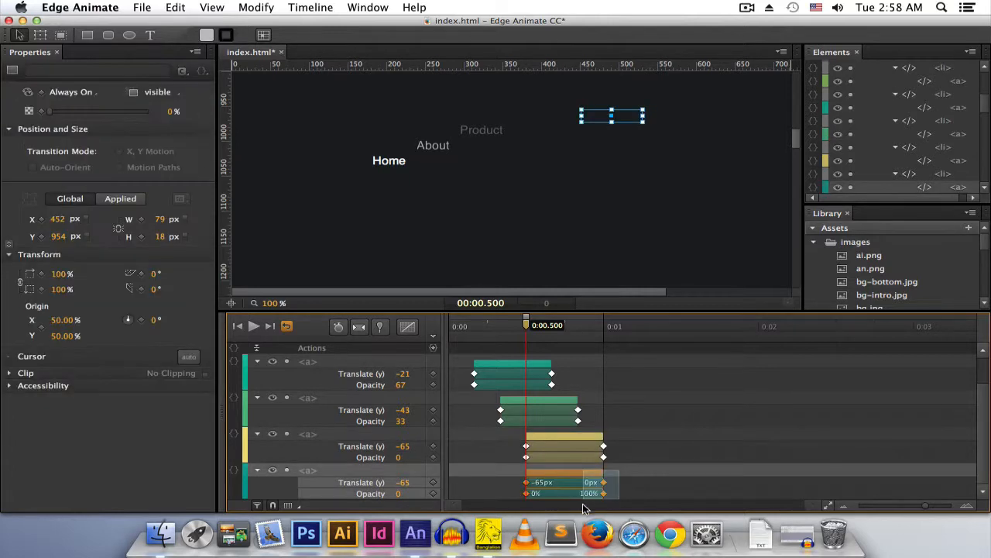
left_click_drag(572, 471, 602, 473)
left_click(750, 393)
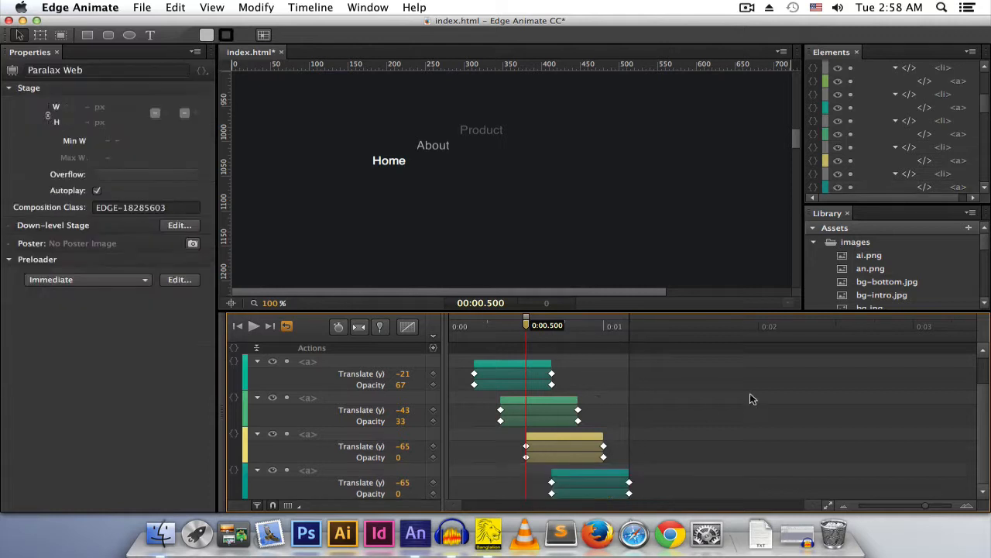
key("space")
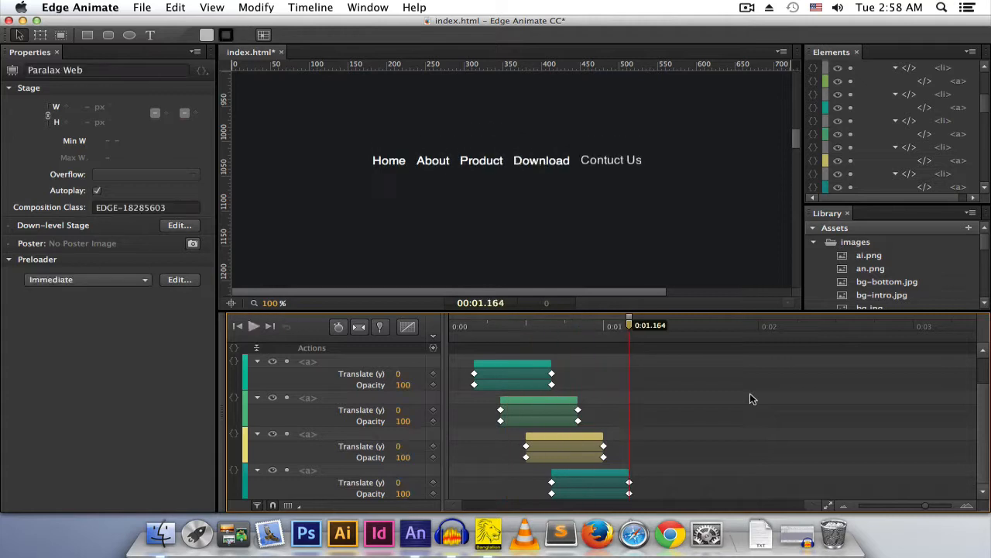
key("space")
Apply the Ease Out Bounce easing to all five menu links' staggered transitions and preview the animation
key("super+a")
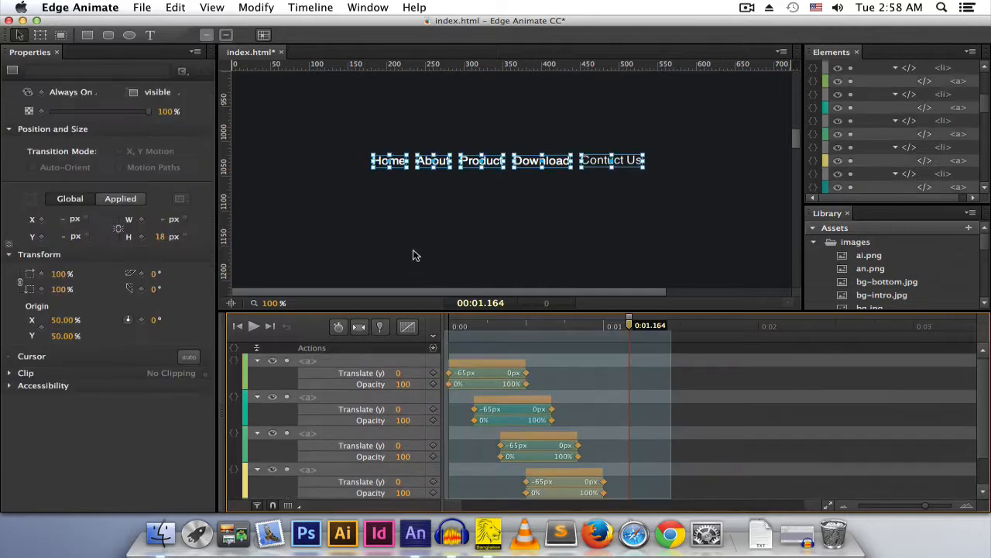
left_click(408, 324)
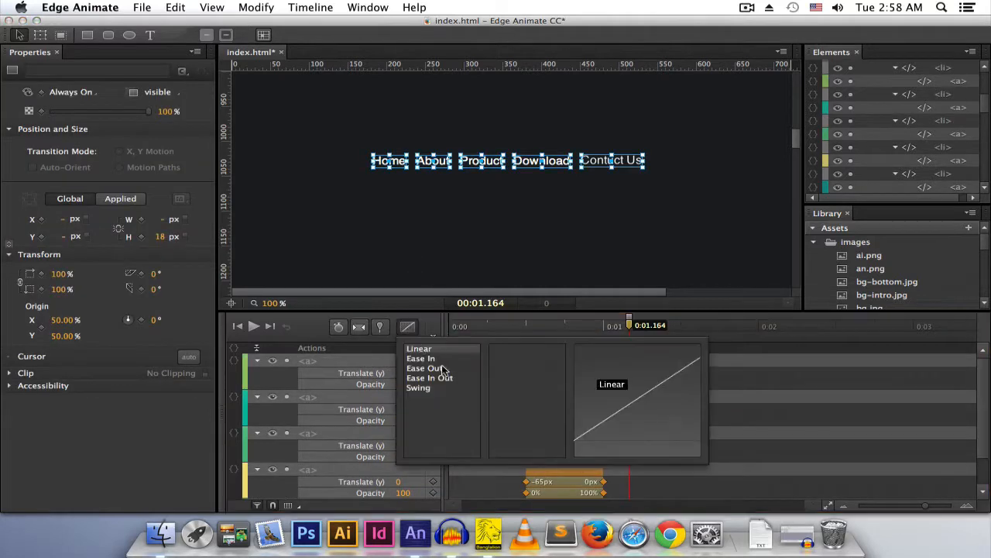
left_click(436, 369)
left_click(525, 438)
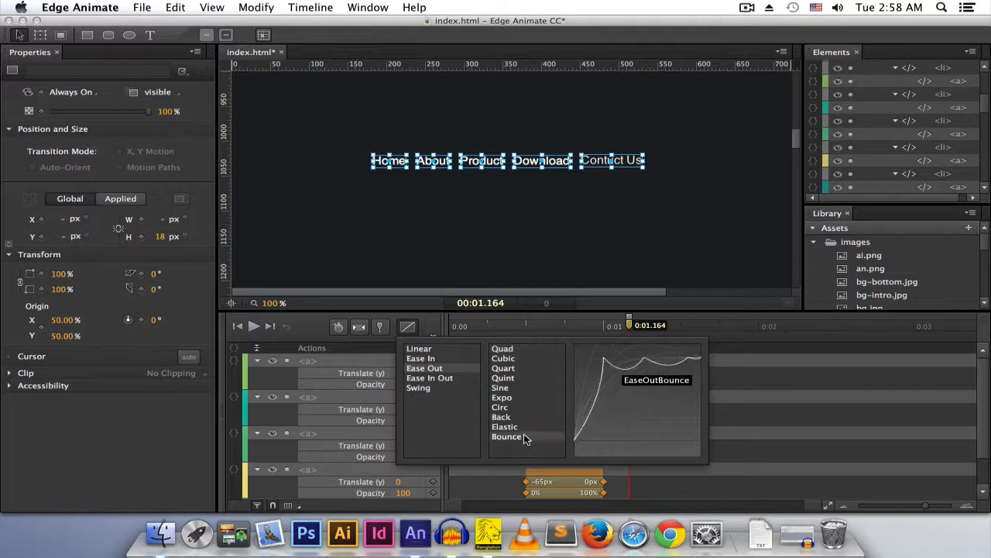
left_click(524, 437)
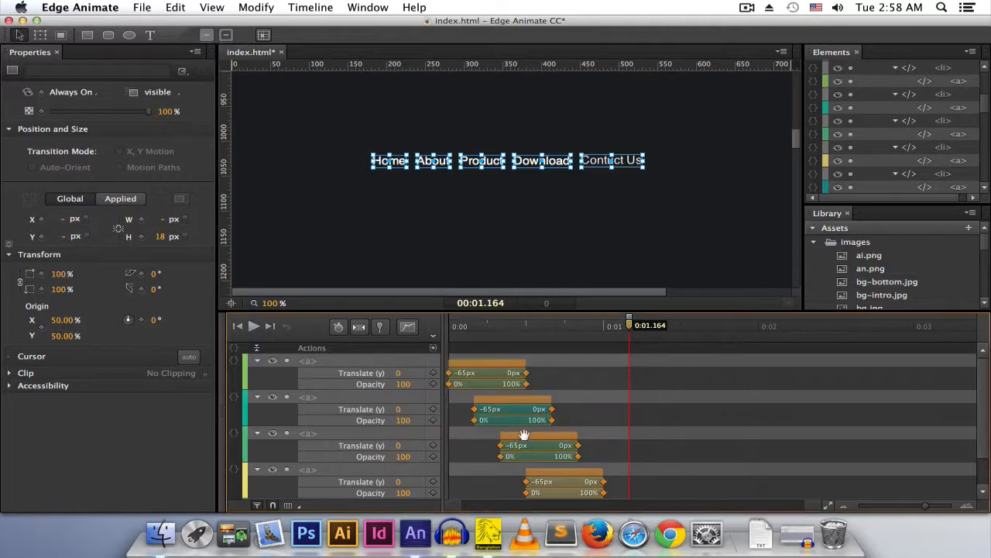
key("space")
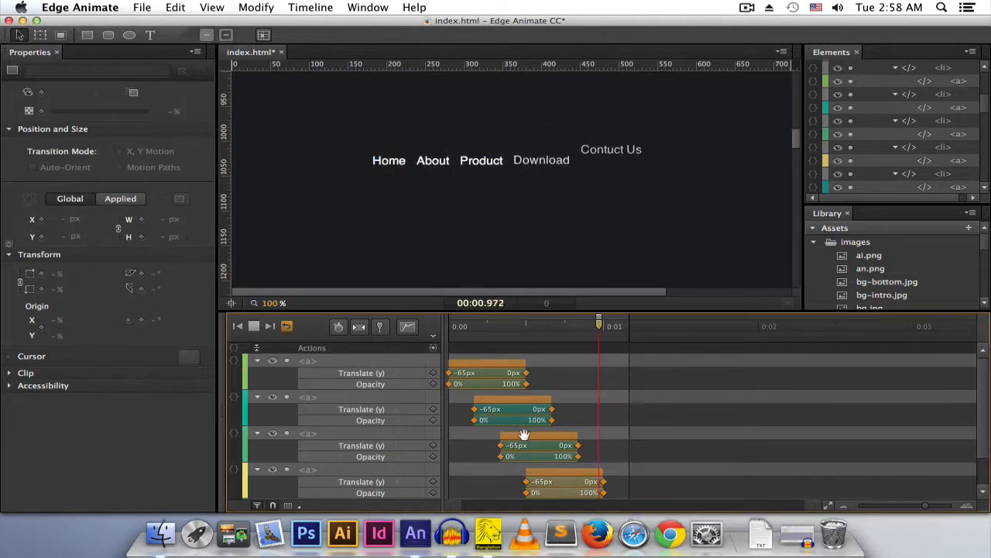
key("space")
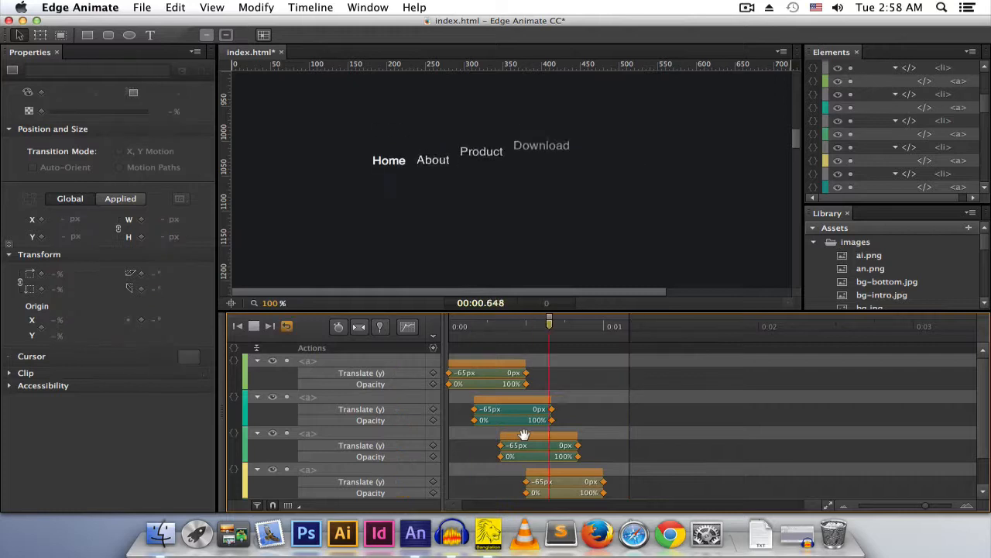
key("space")
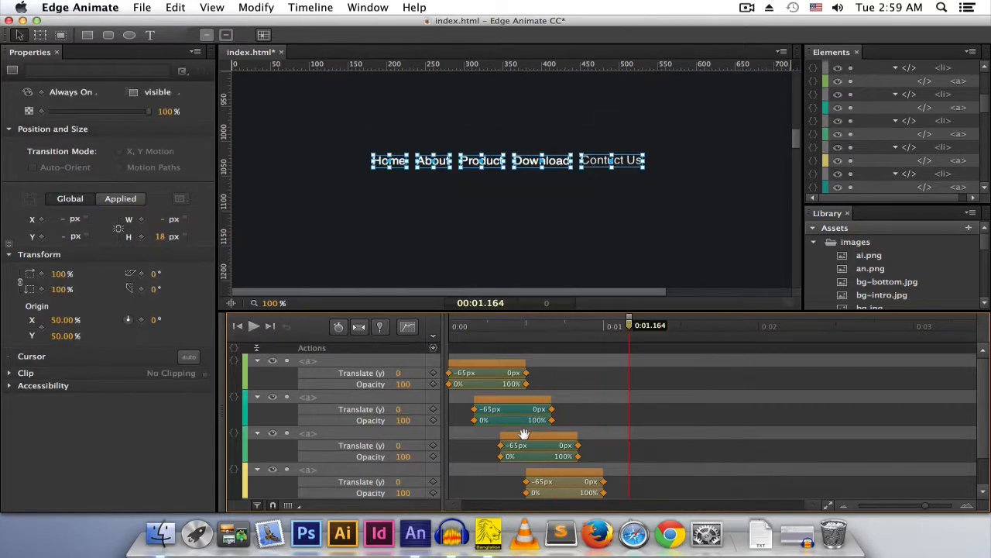
With nothing selected, set the default easing back to Linear
left_click(697, 401)
left_click(406, 326)
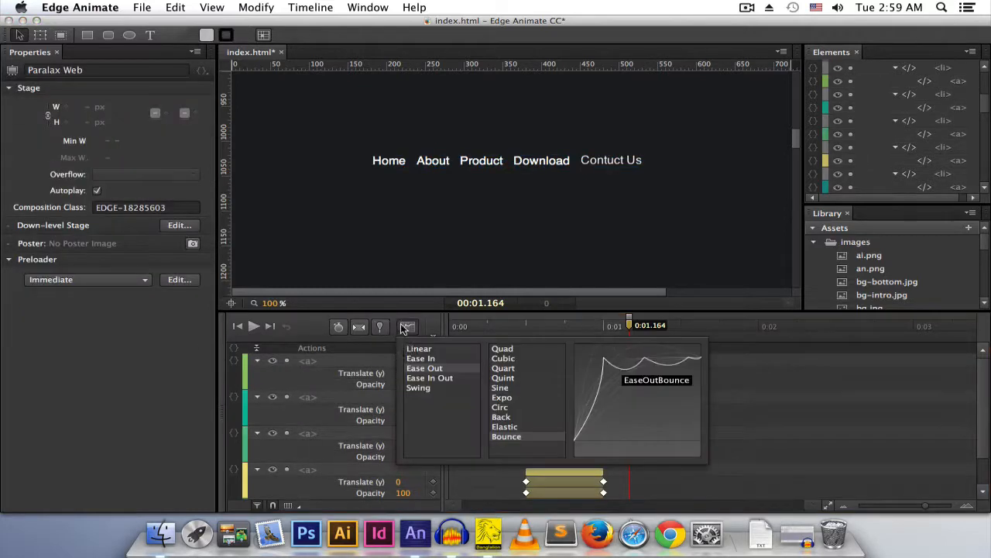
left_click(416, 350)
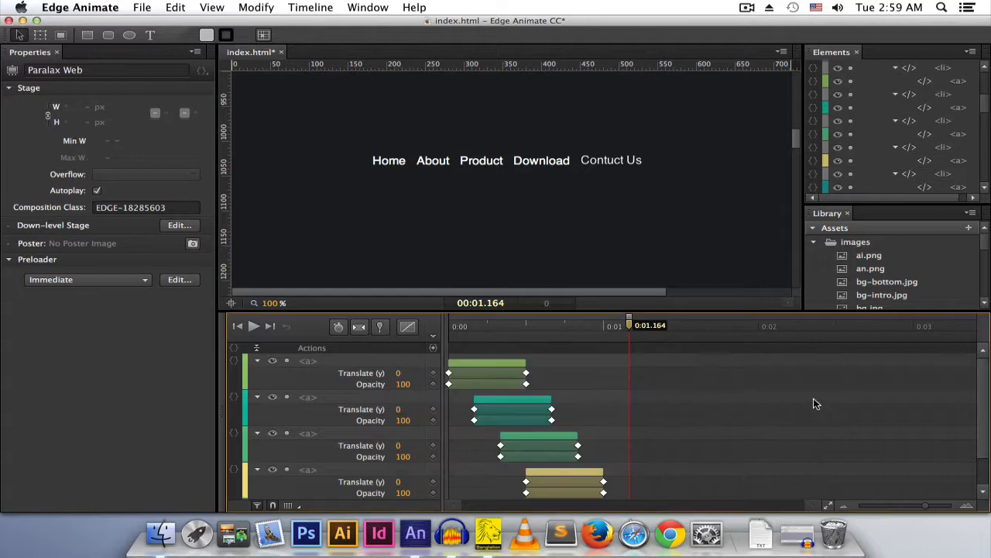
Select the five cartoon images below the menu together: Mickey, Bugs Bunny, Taz, Jerry, and the Mickey and Minnie pair
scroll(498, 199, "down", 10)
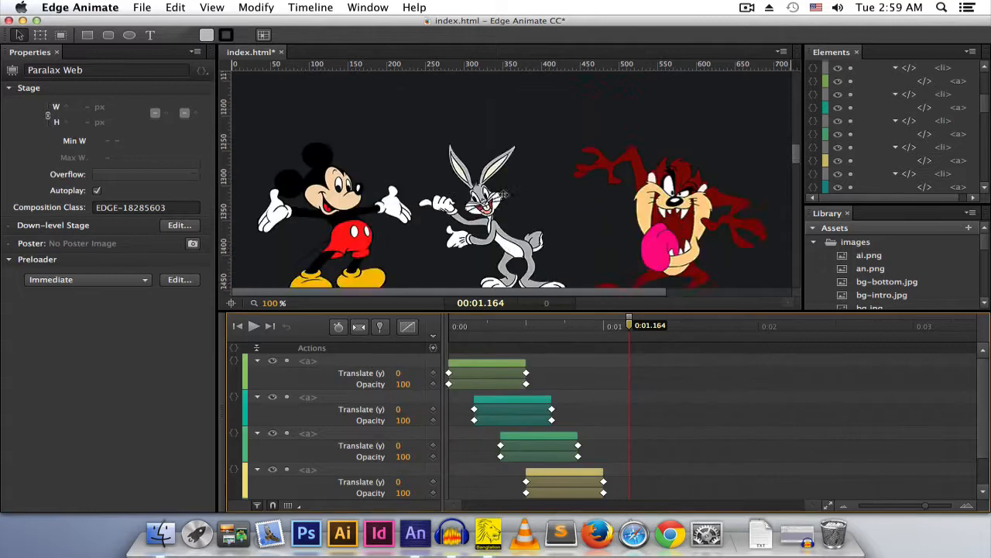
left_click(344, 156)
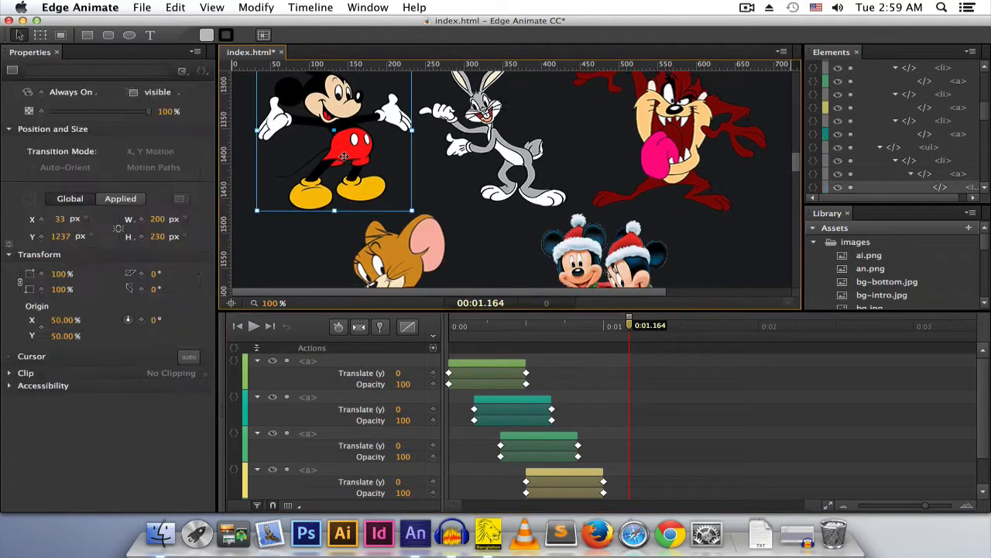
left_click(516, 158, "shift")
left_click(671, 144, "shift")
left_click(596, 267, "shift")
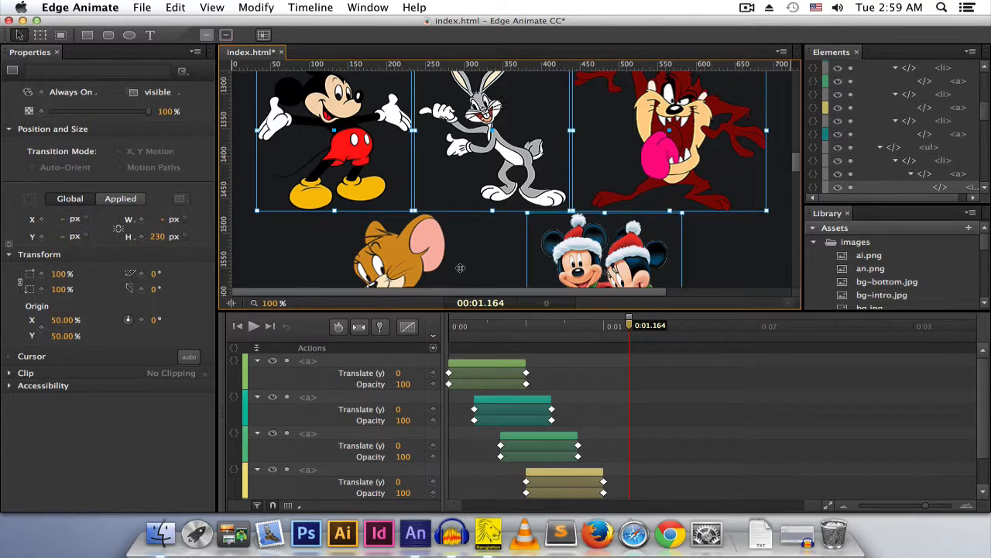
left_click(388, 246, "shift")
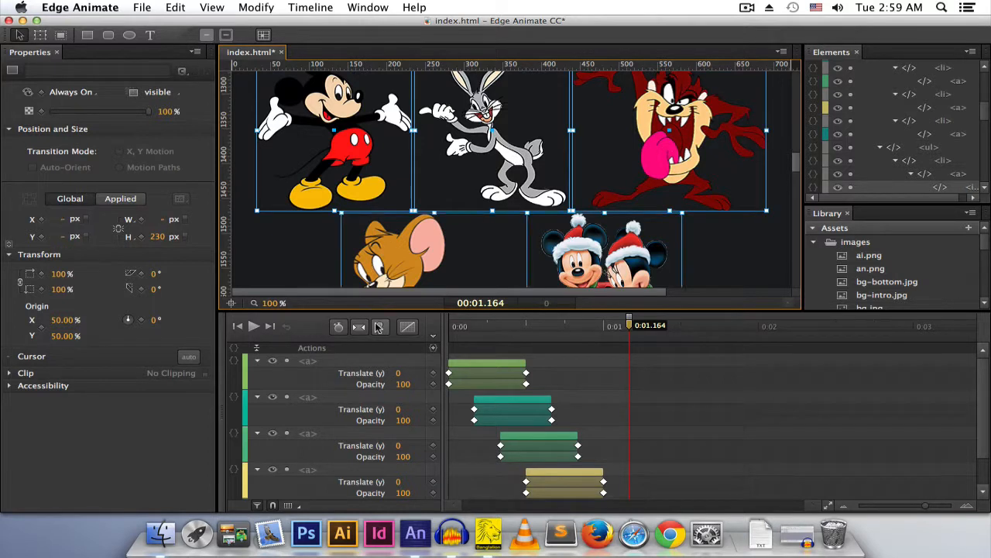
With the pin on and placed 0.515 s after 0:01.164, move the five images 225 px right at 0% opacity, and preview
left_click(379, 328)
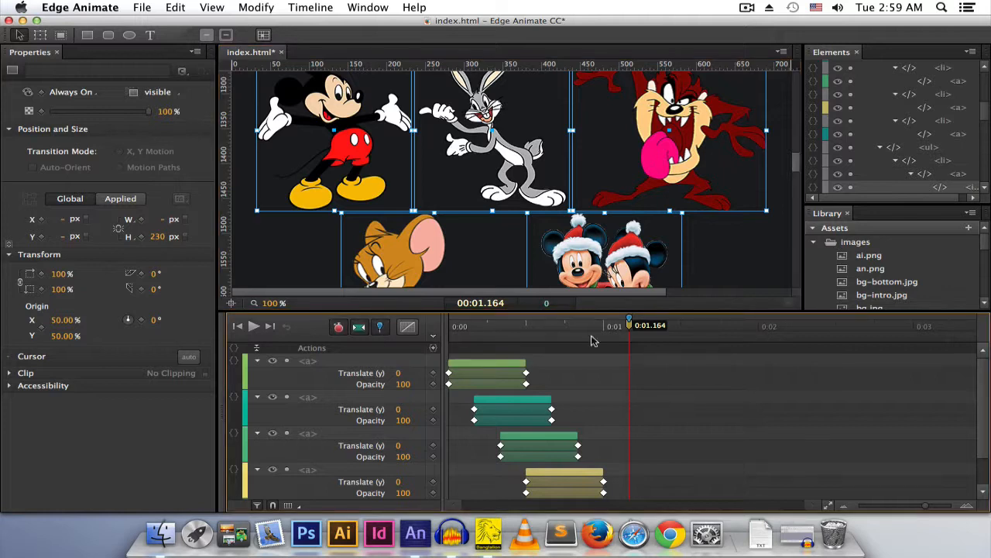
left_click_drag(630, 321, 709, 329)
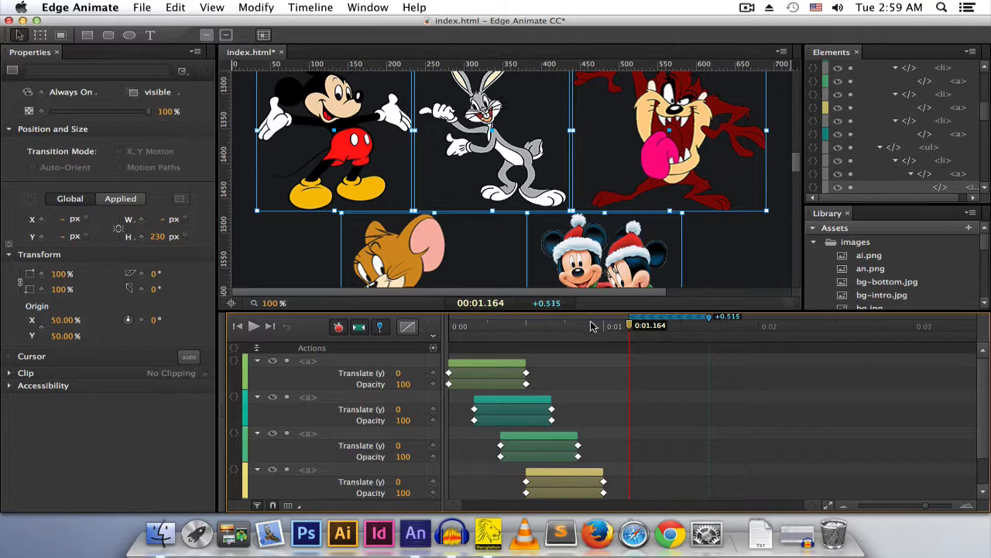
left_click_drag(341, 148, 514, 152)
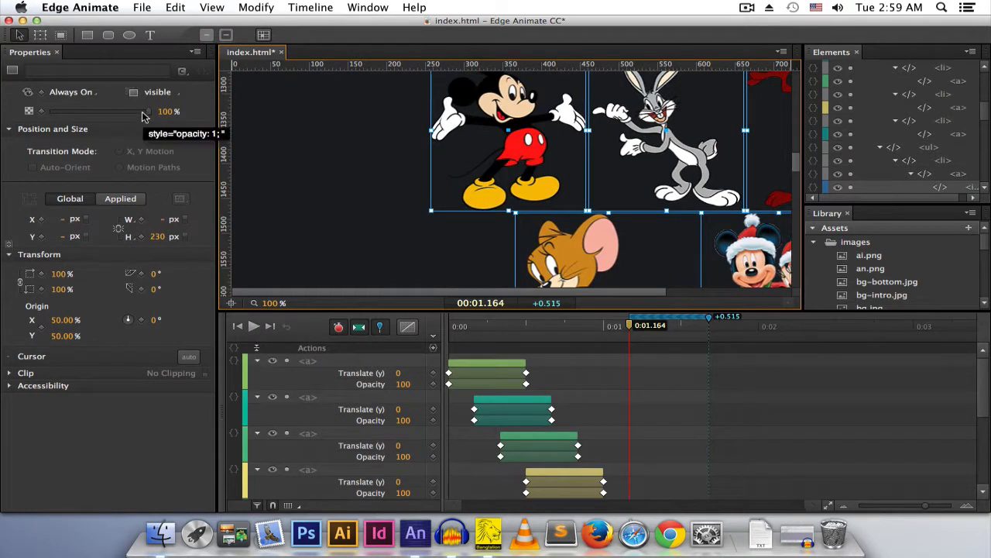
left_click_drag(145, 113, 4, 114)
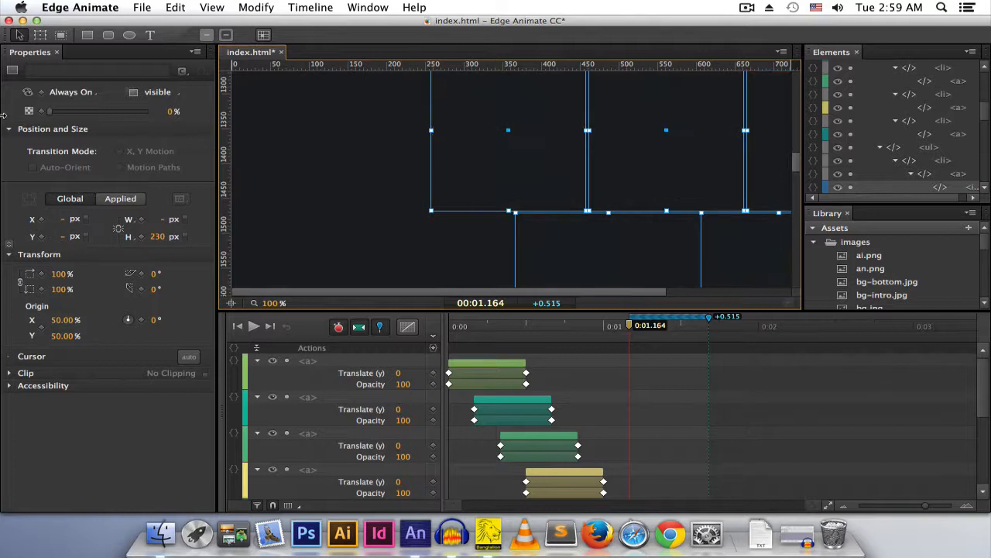
scroll(650, 385, "down", 5)
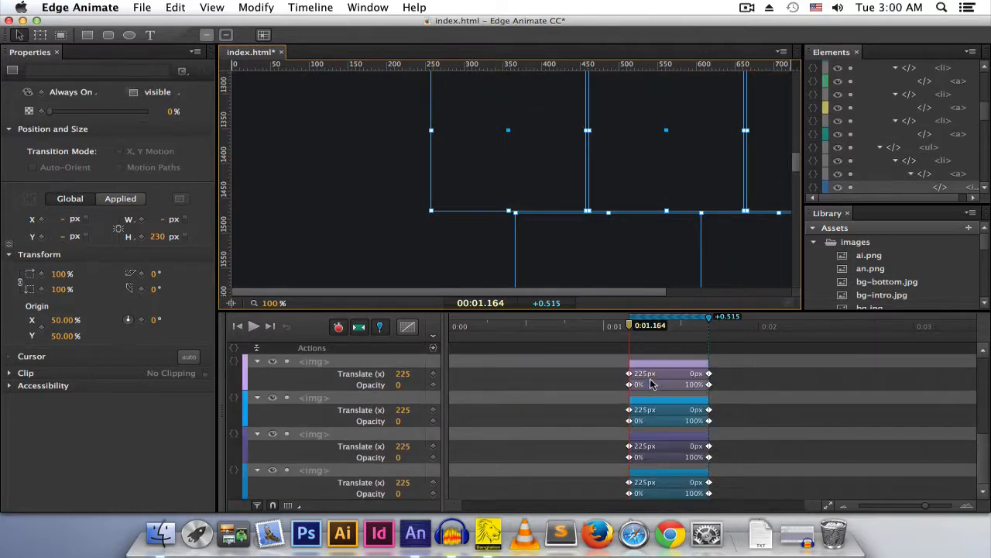
scroll(652, 376, "up", 3)
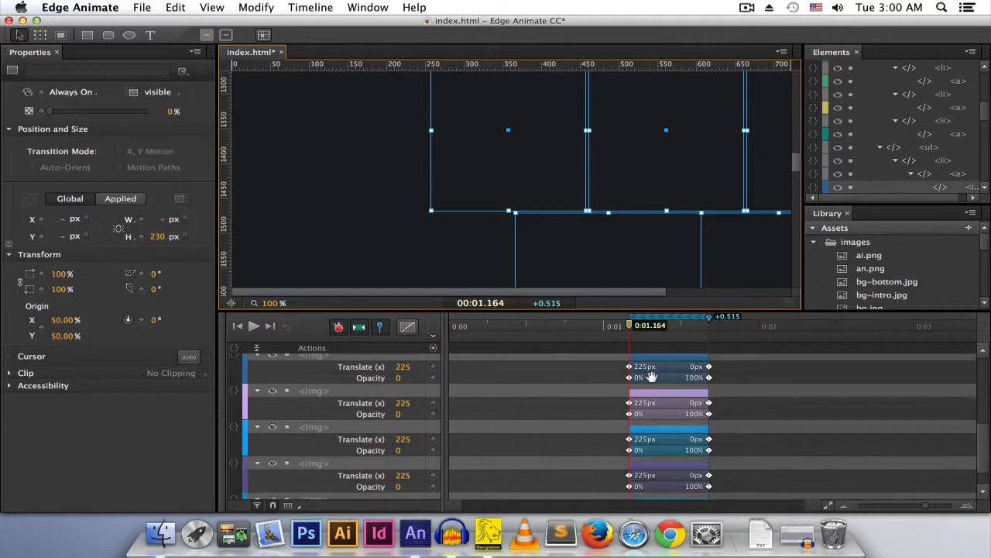
key("space")
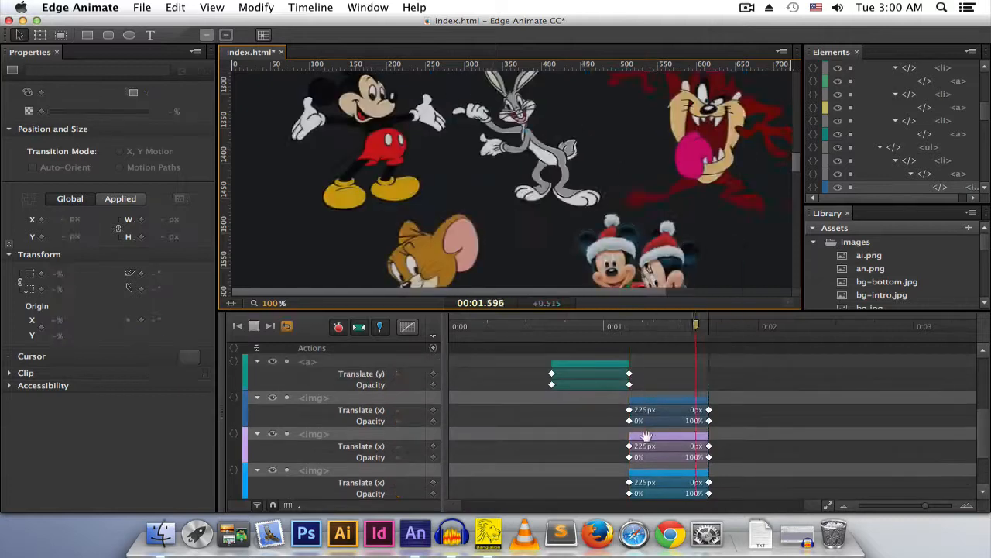
Stagger the five images' transitions in the timeline so each starts about 0.1 to 0.2 s after the previous one
left_click(730, 447)
left_click_drag(593, 438, 709, 527)
scroll(689, 443, "up", 4)
left_click_drag(672, 424, 701, 422)
left_click_drag(647, 447, 753, 533)
left_click_drag(677, 415, 738, 499)
left_click_drag(728, 453, 743, 472)
left_click(688, 471)
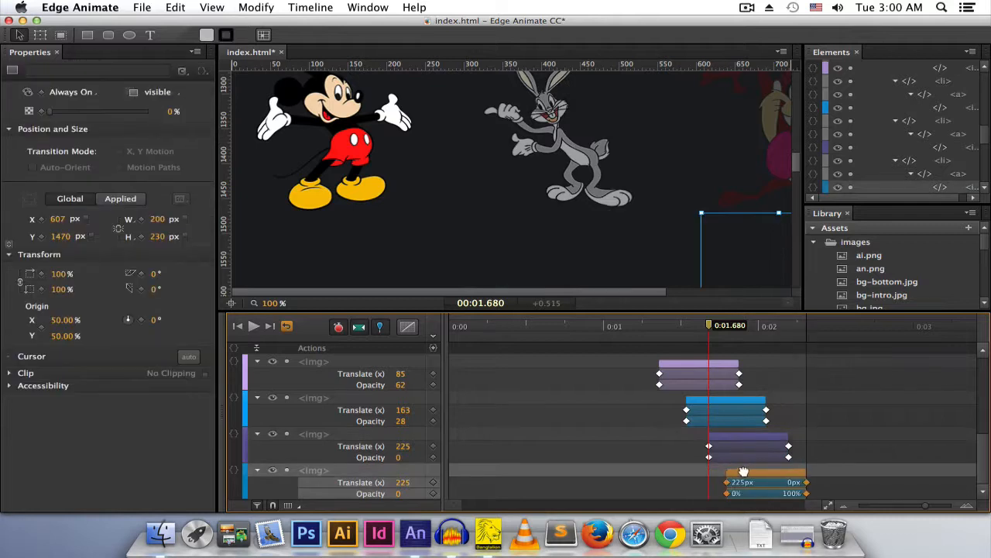
Preview the staggered image animation and check the lower row of images on the page
key("space")
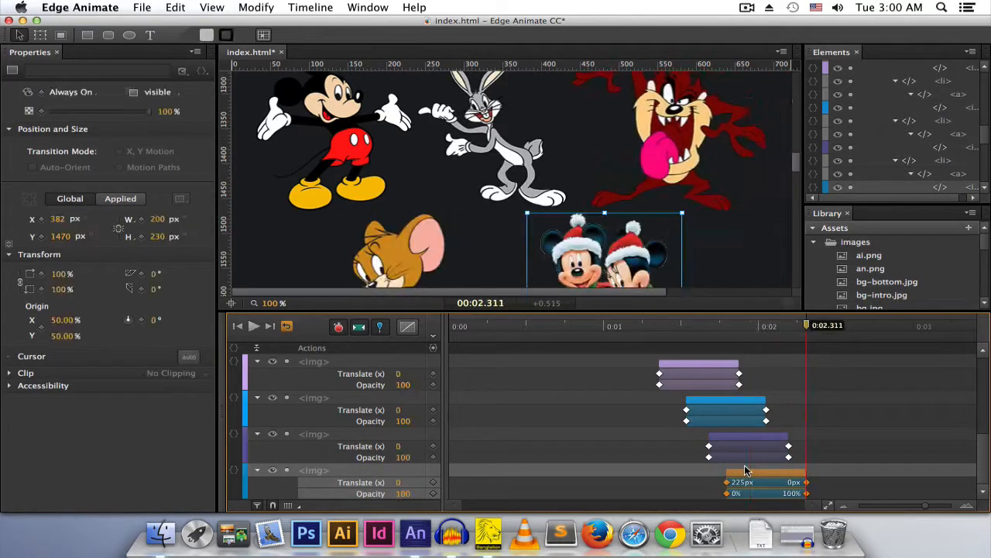
key("space")
scroll(701, 194, "down", 5)
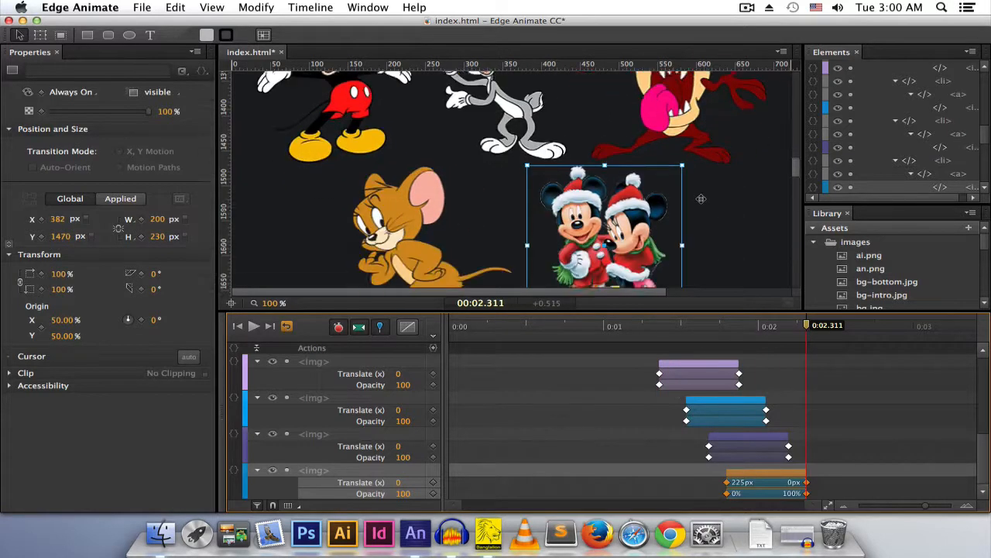
scroll(701, 202, "down", 2)
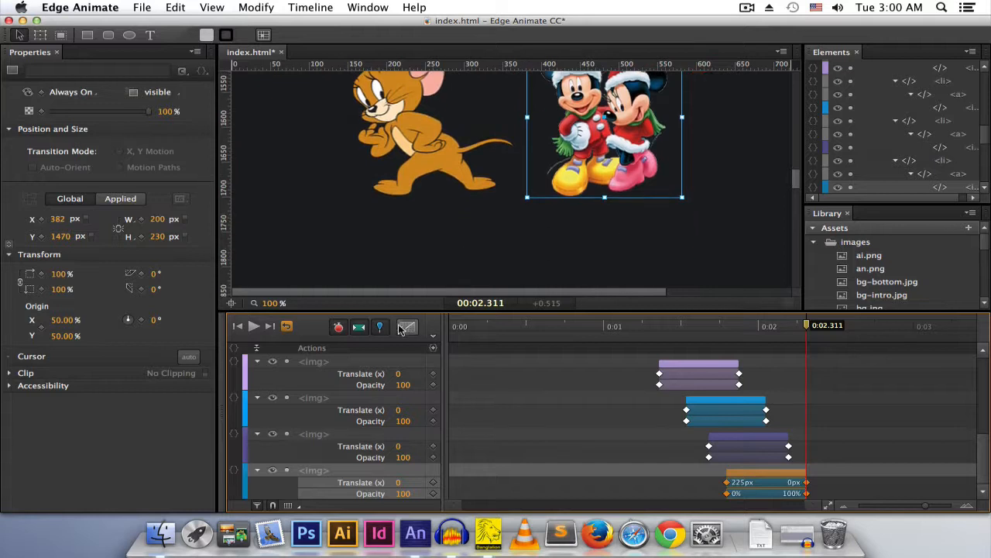
Turn off auto-keyframing and select the Illustrator, Photoshop, Acrobat and Edge Animate logo images together
left_click(338, 326)
scroll(579, 217, "down", 5)
scroll(578, 216, "down", 1)
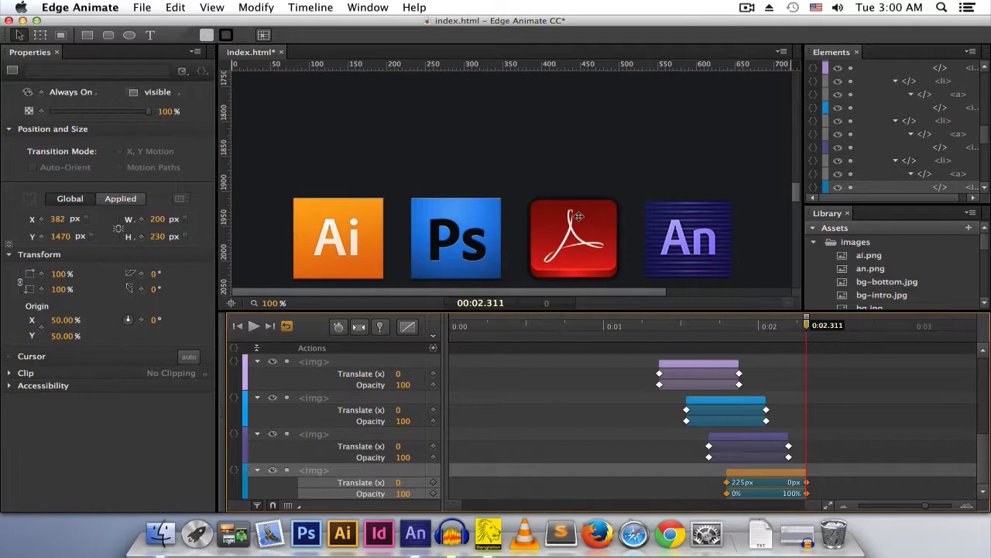
left_click(656, 220)
left_click(545, 237)
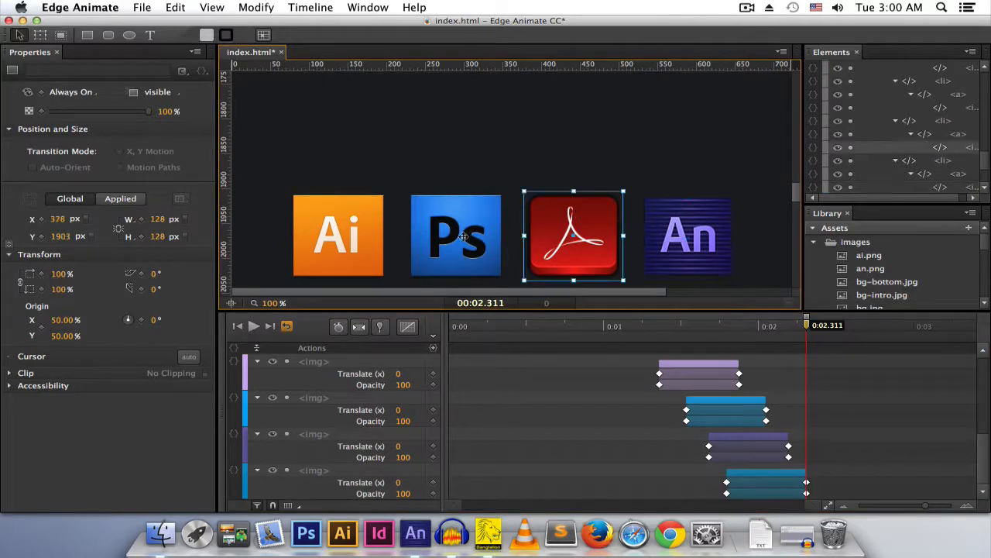
left_click(706, 226, "shift")
left_click(459, 232, "shift")
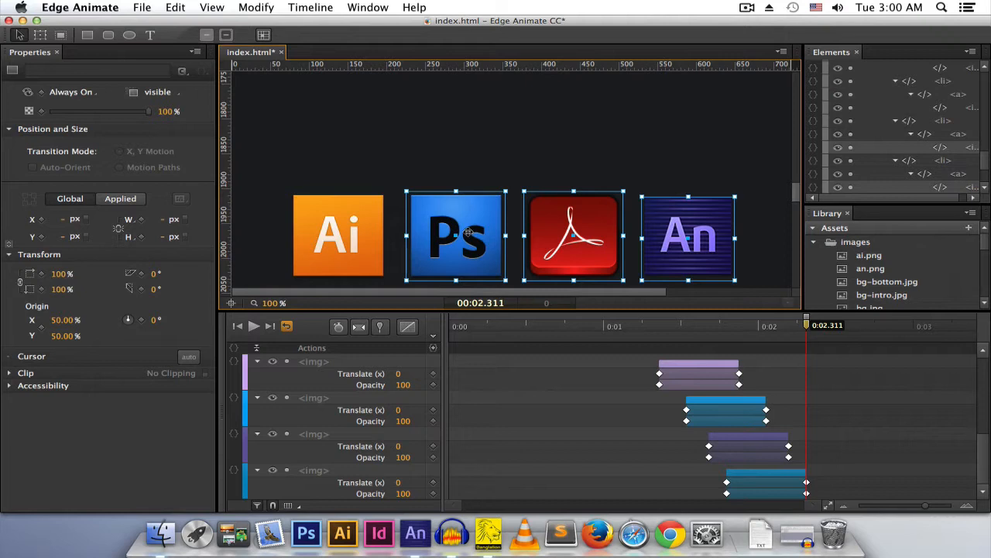
left_click(314, 232, "shift")
With the pin on and placed 0.493 s after 0:02.311, move the four logos down about 75 px at 0% opacity, and preview
scroll(673, 199, "down", 5)
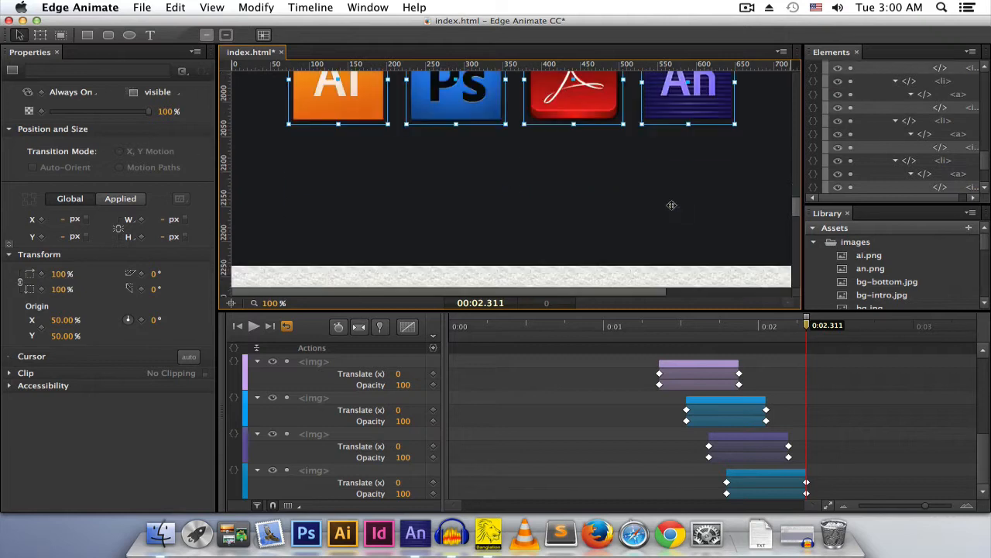
left_click(381, 328)
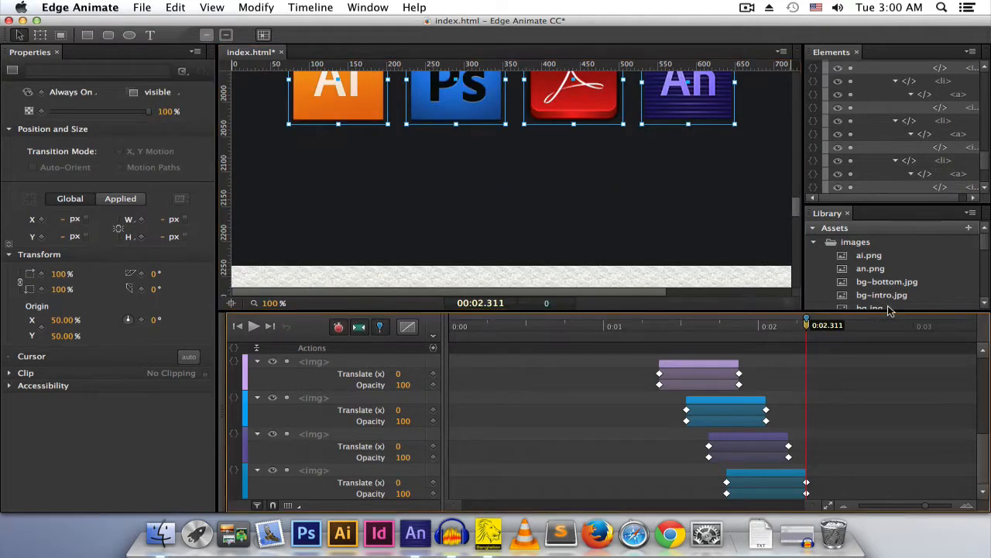
left_click_drag(808, 321, 884, 329)
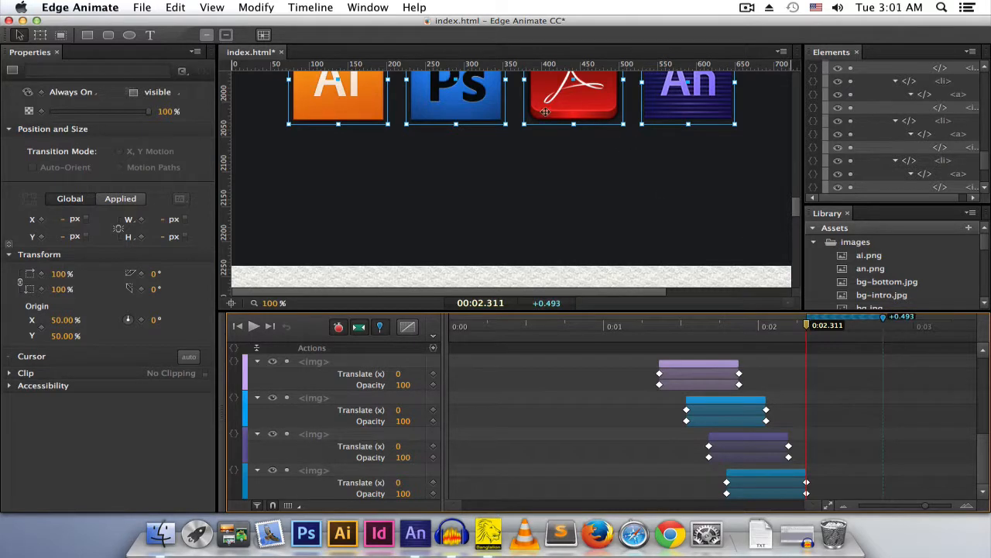
left_click_drag(562, 101, 567, 163)
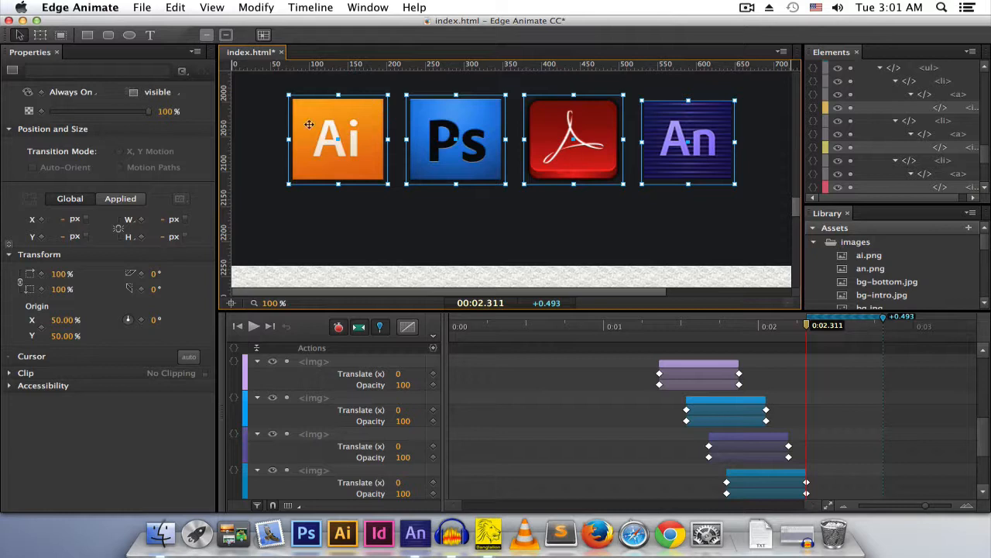
left_click_drag(150, 113, 6, 115)
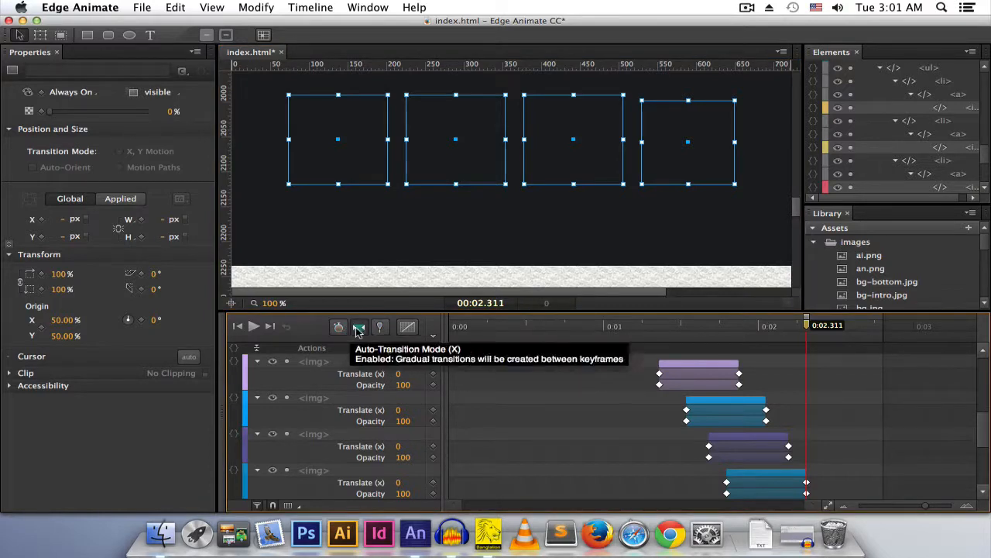
left_click(358, 327)
key("space")
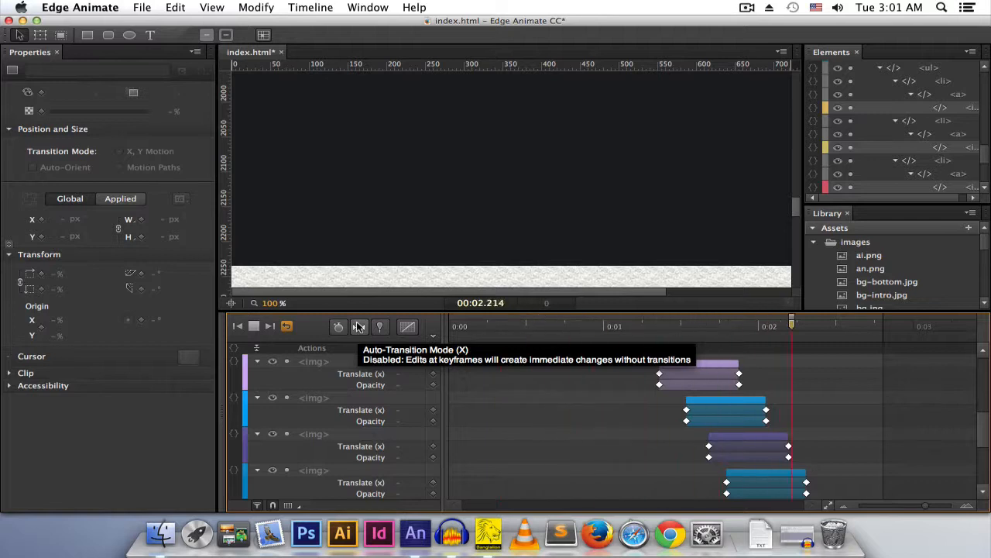
Select the Goofy image on the monitor and place the pin 0.603 s after 0:02.805
scroll(465, 201, "down", 3)
scroll(470, 213, "down", 5)
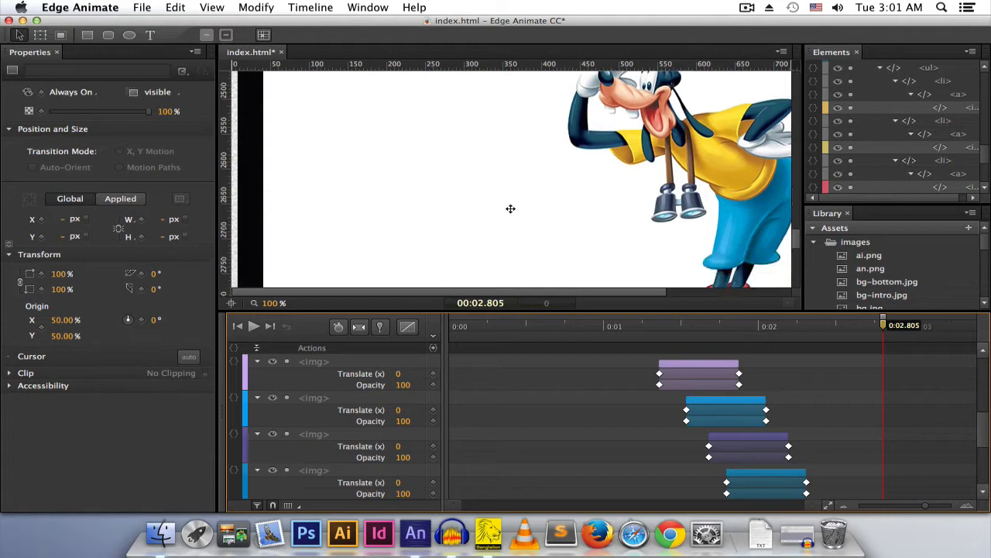
left_click(645, 185)
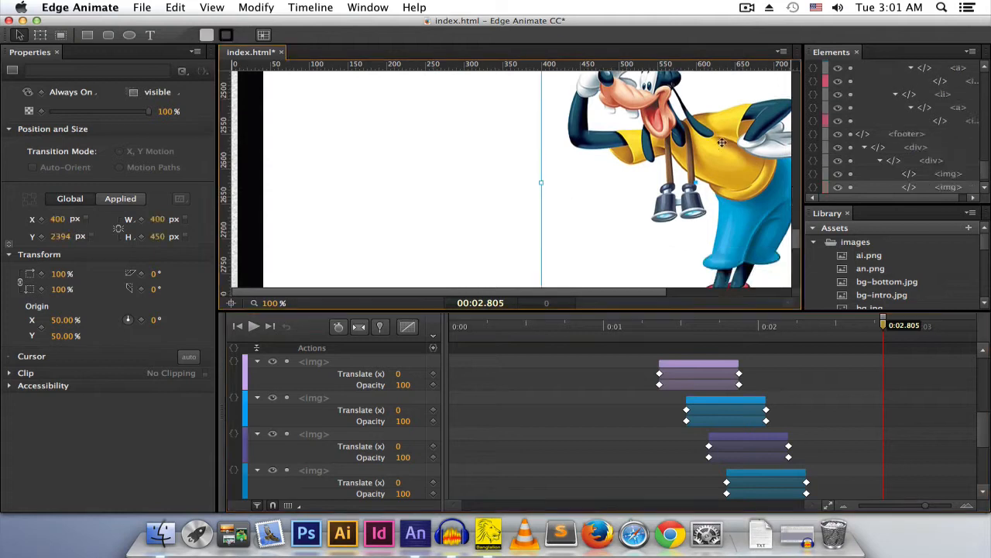
left_click(380, 326)
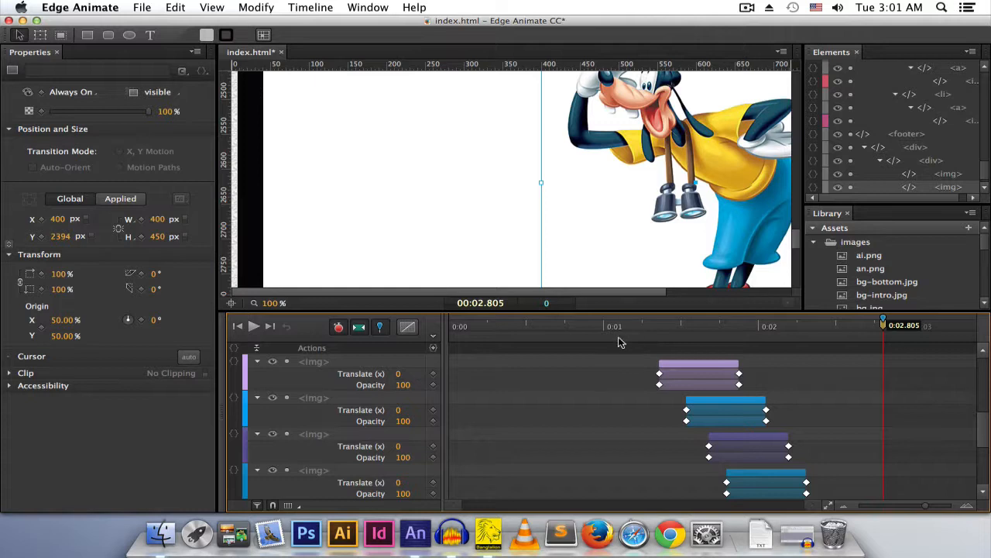
mouse_move(883, 323)
left_mouse_down()
mouse_move(987, 318)
mouse_move(874, 318)
mouse_move(899, 318)
left_mouse_up()
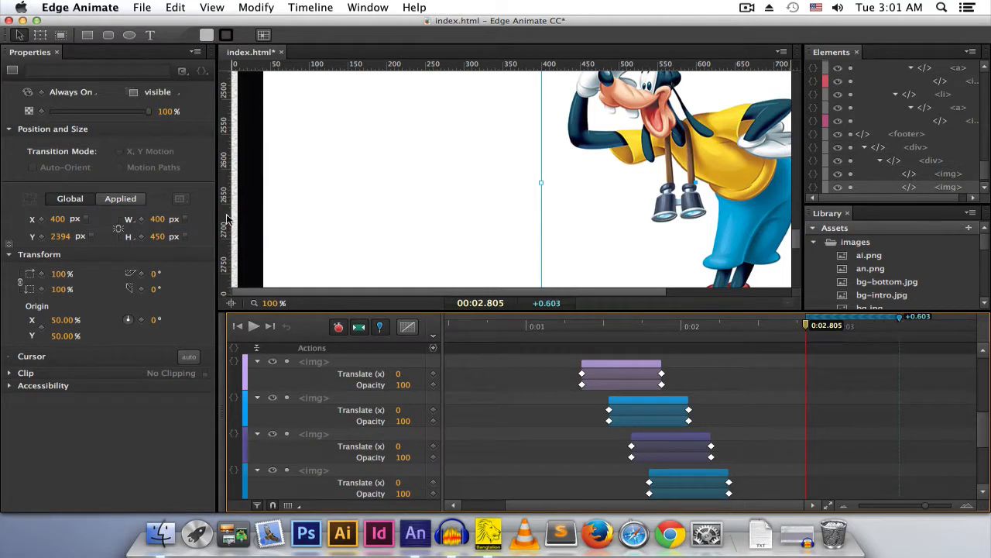
Set the Goofy image to 0% scale and 360° rotation with lowered opacity, turn off the pin, and preview the transition
left_click(62, 274)
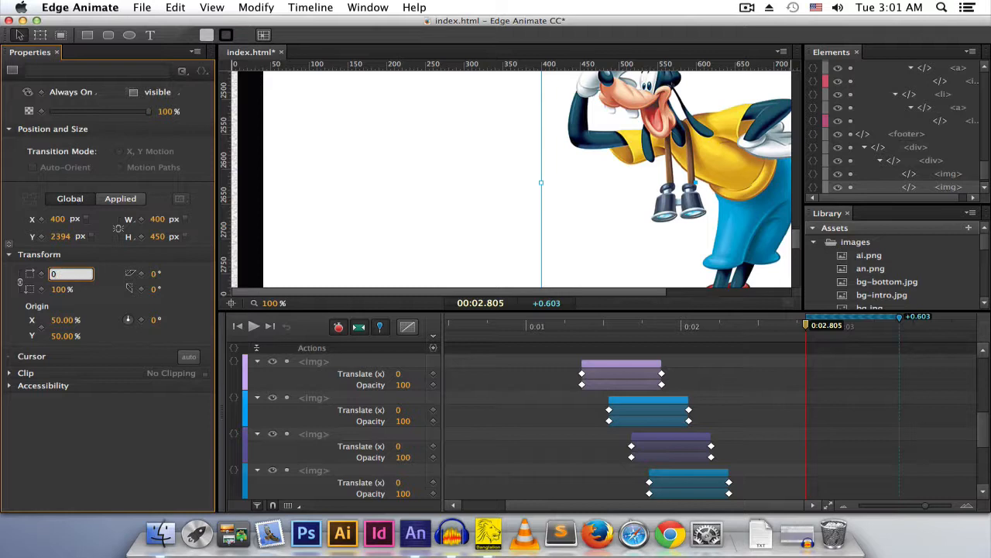
key("Return")
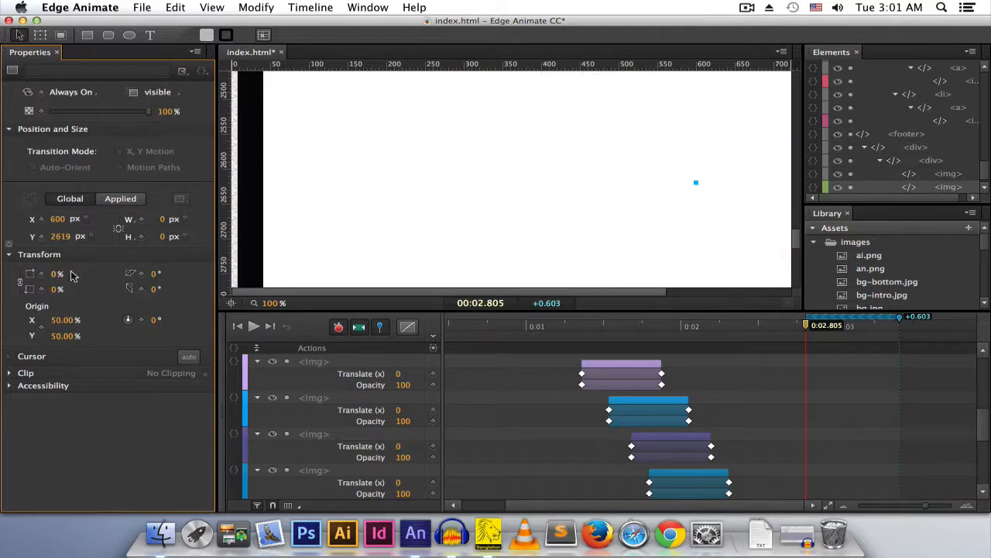
left_click(158, 320)
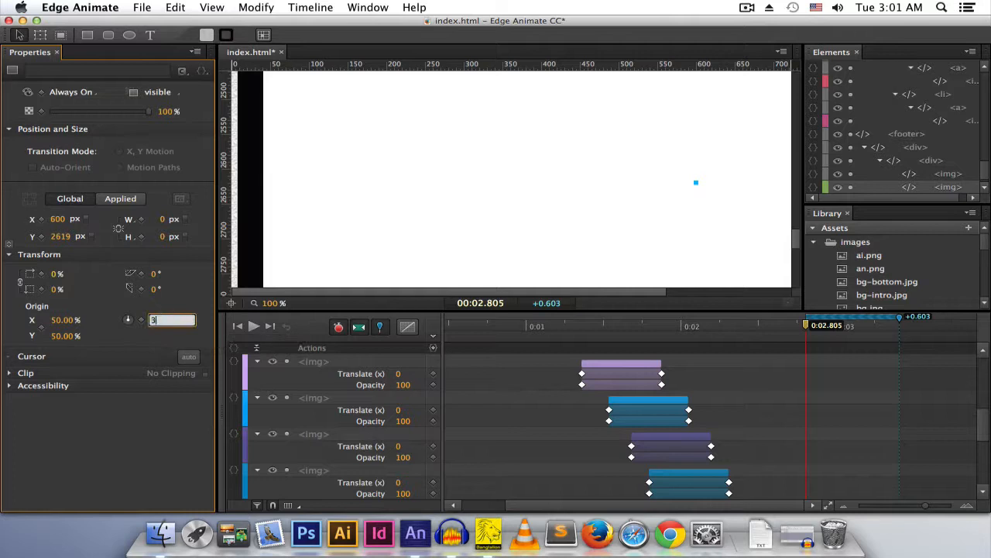
type("360")
key("Return")
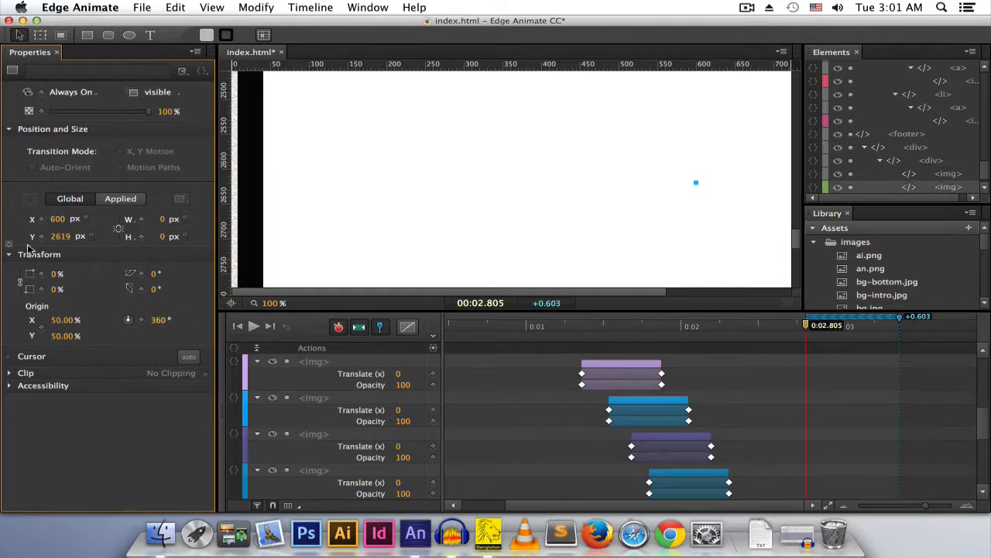
left_click(83, 113)
left_click(377, 325)
left_click(343, 328)
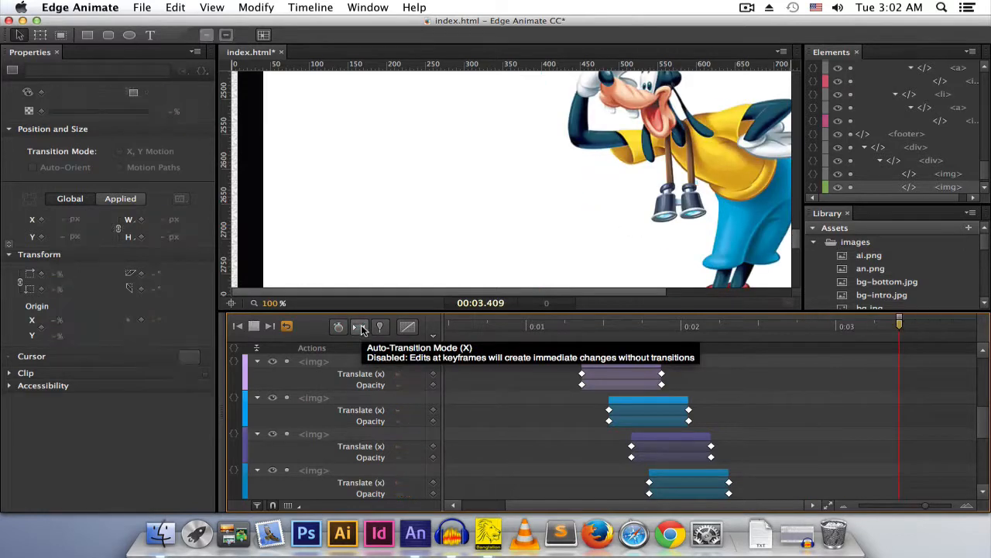
key("space")
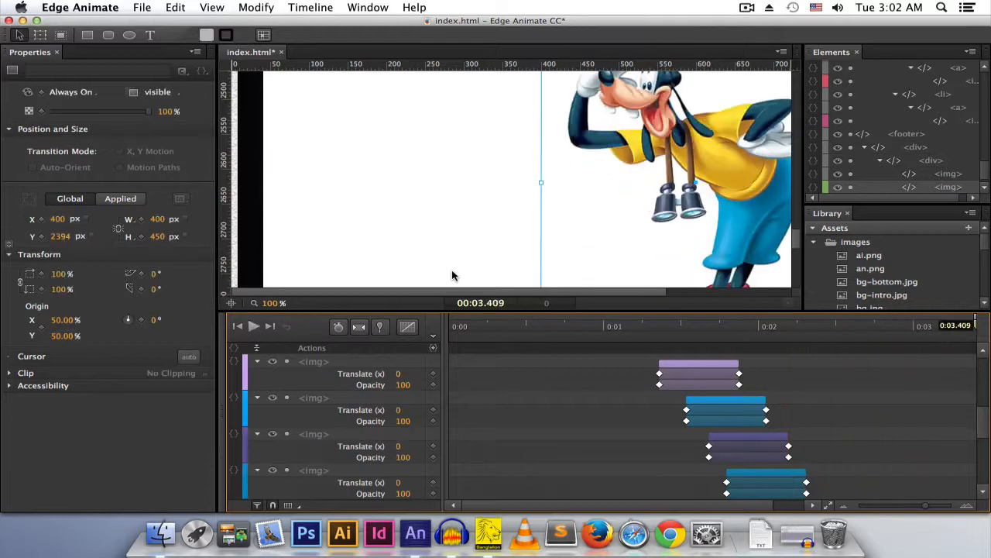
Select the "Have Fun with Edge Animate" heading and place the pin 0.341 s after 0:03.409
scroll(939, 451, "down", 4)
scroll(744, 216, "down", 10)
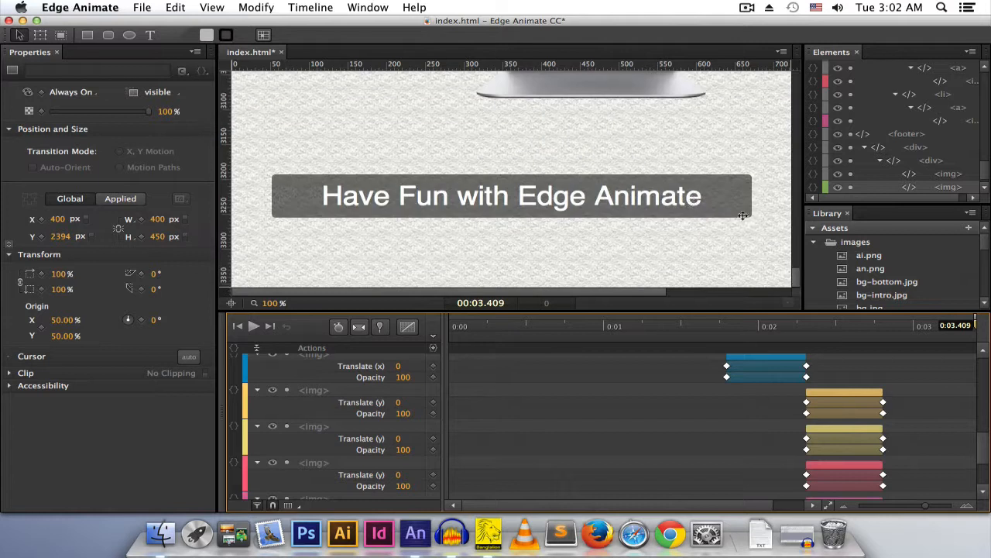
left_click(693, 199)
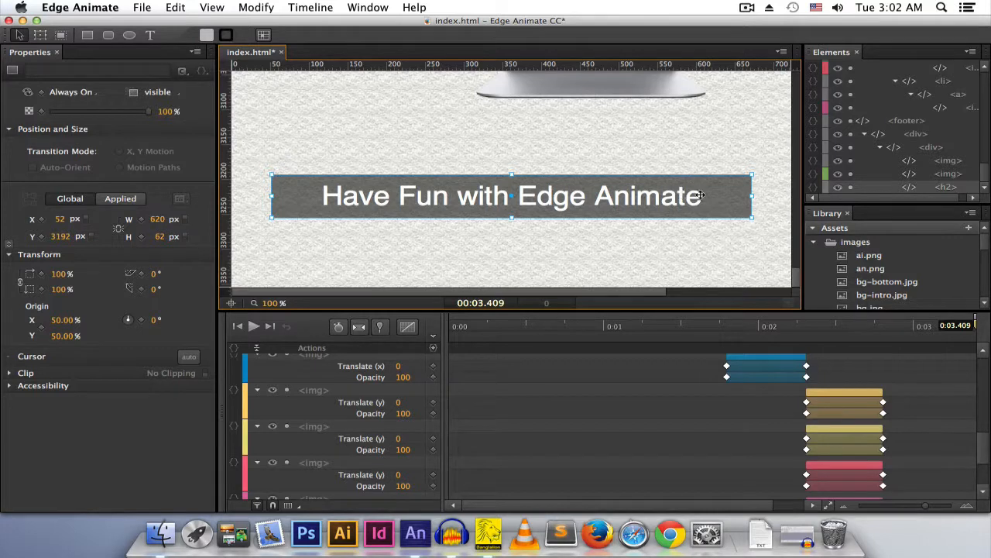
left_click(383, 329)
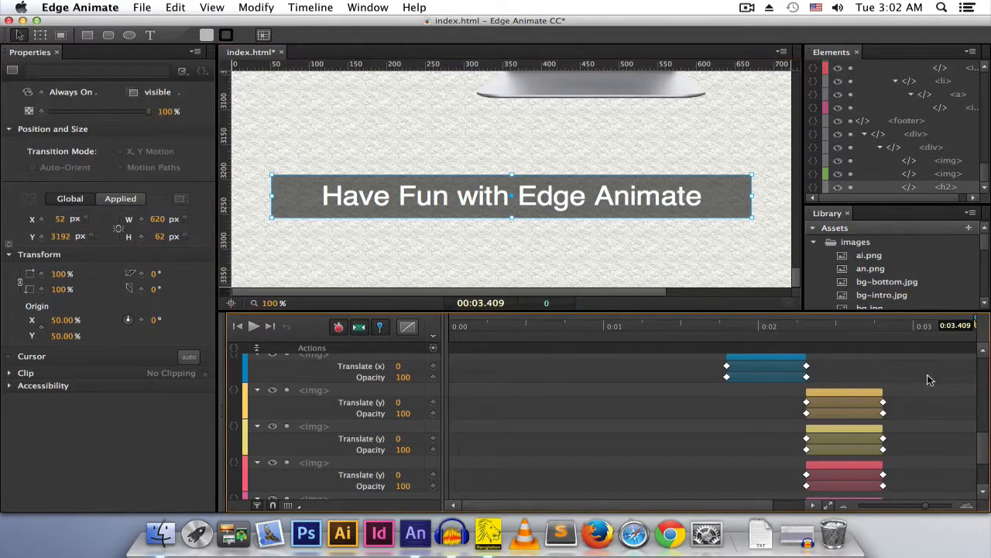
left_click_drag(750, 506, 855, 507)
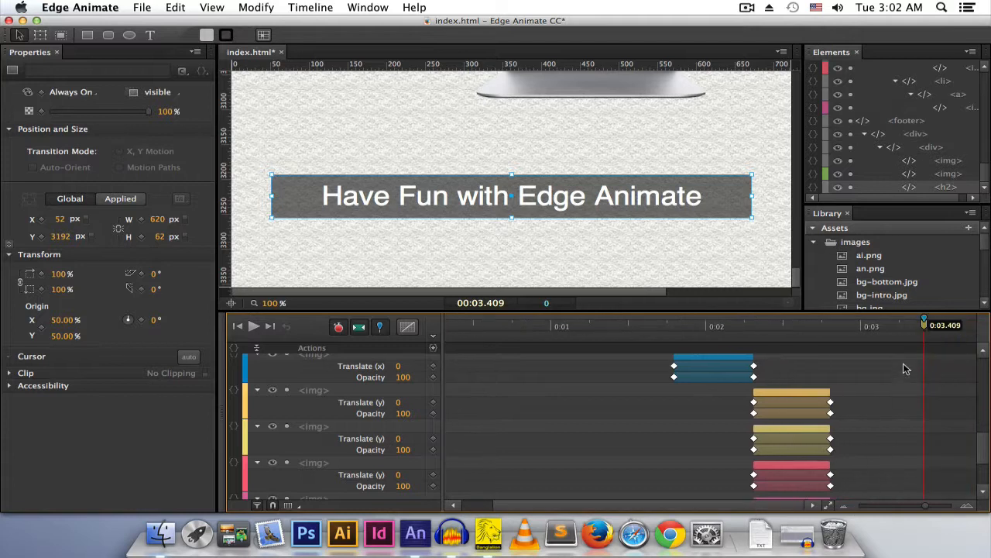
left_click_drag(925, 320, 897, 337)
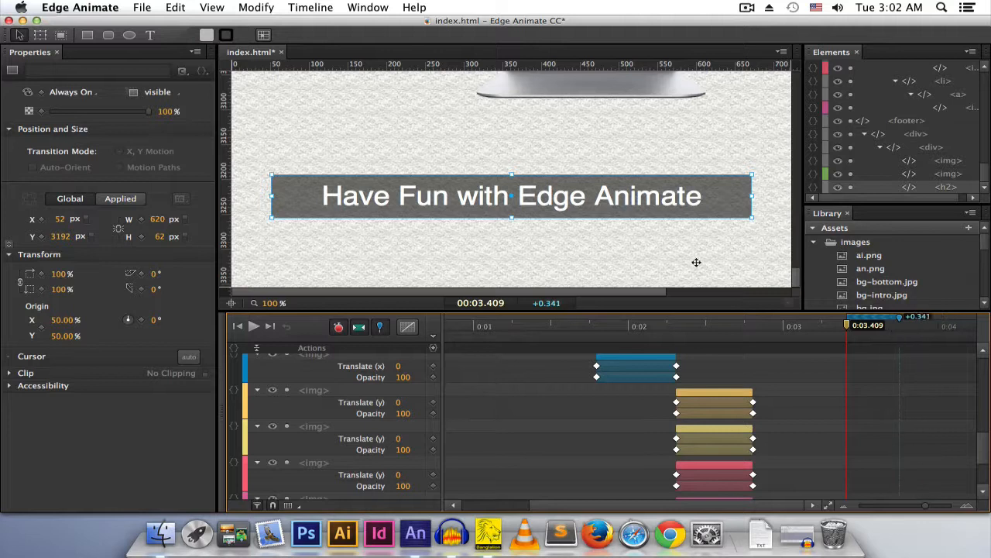
Move the heading left to X -480 px at 0% opacity, and turn off the pin and auto-keyframing
left_click_drag(601, 201, 189, 202)
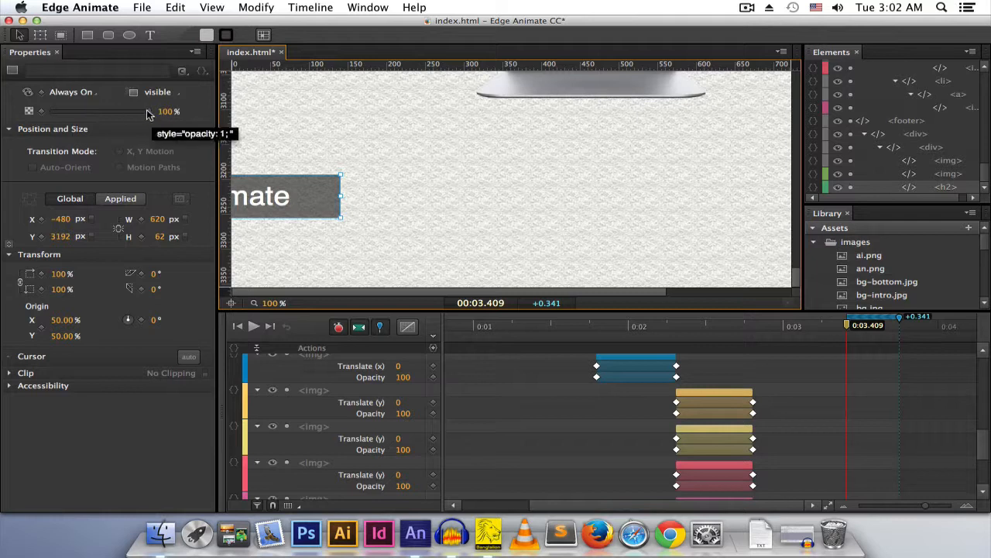
left_click_drag(149, 114, 93, 114)
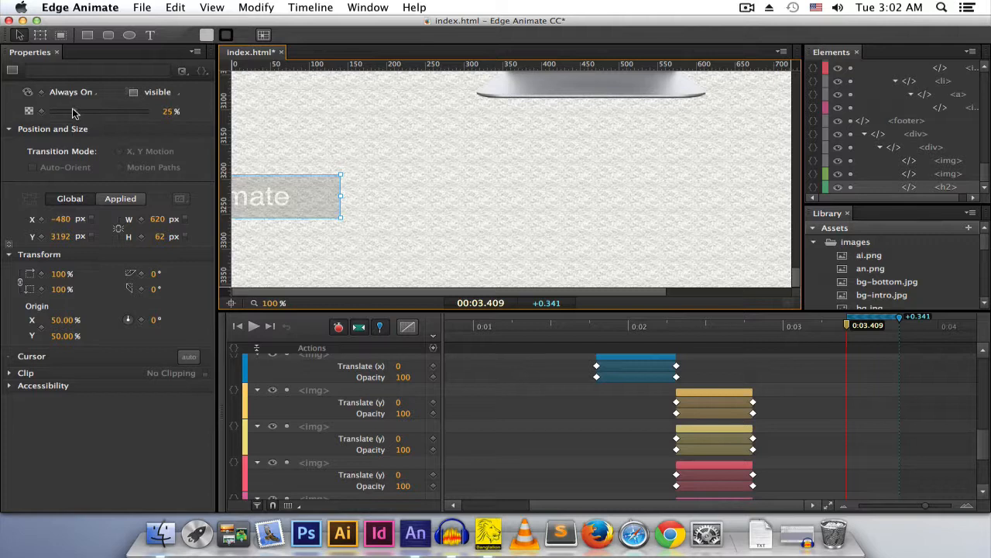
left_click_drag(73, 112, 43, 112)
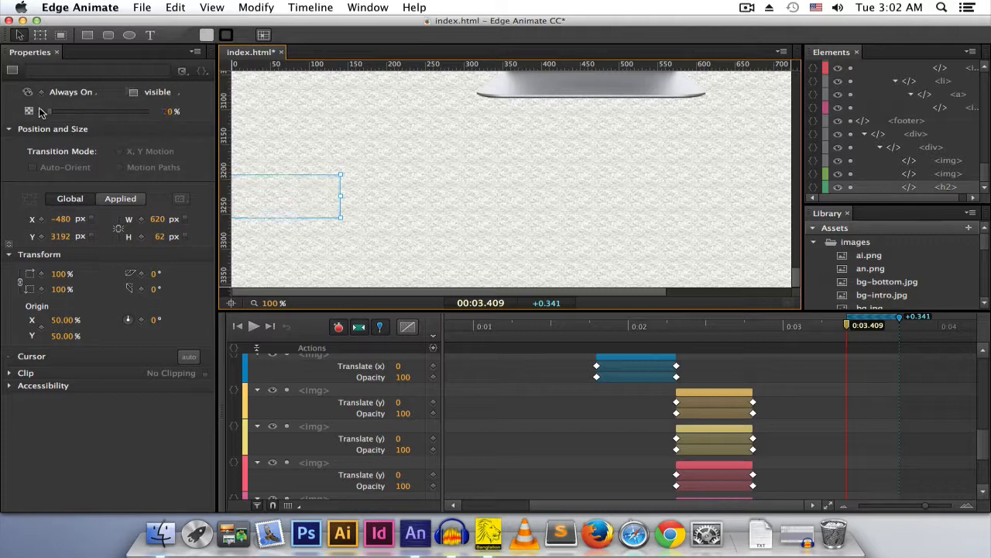
left_click(379, 326)
left_click(337, 329)
Save index.html and preview the page in the browser
scroll(678, 224, "up", 5)
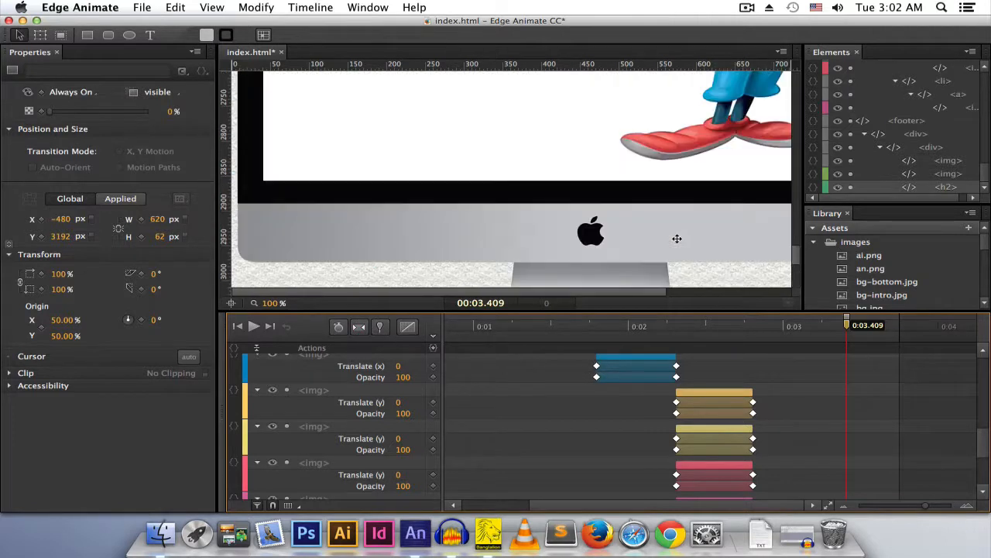
left_click(128, 8)
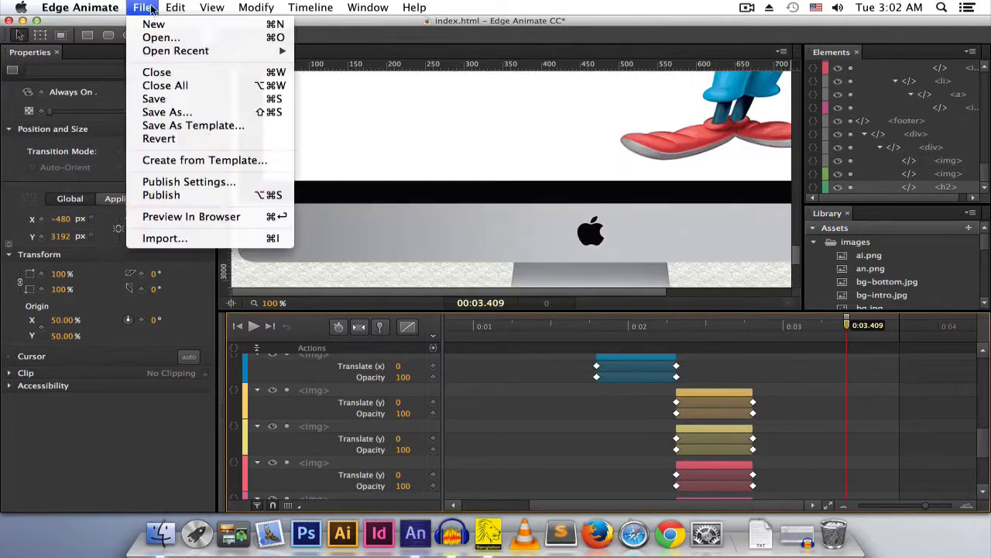
left_click(186, 101)
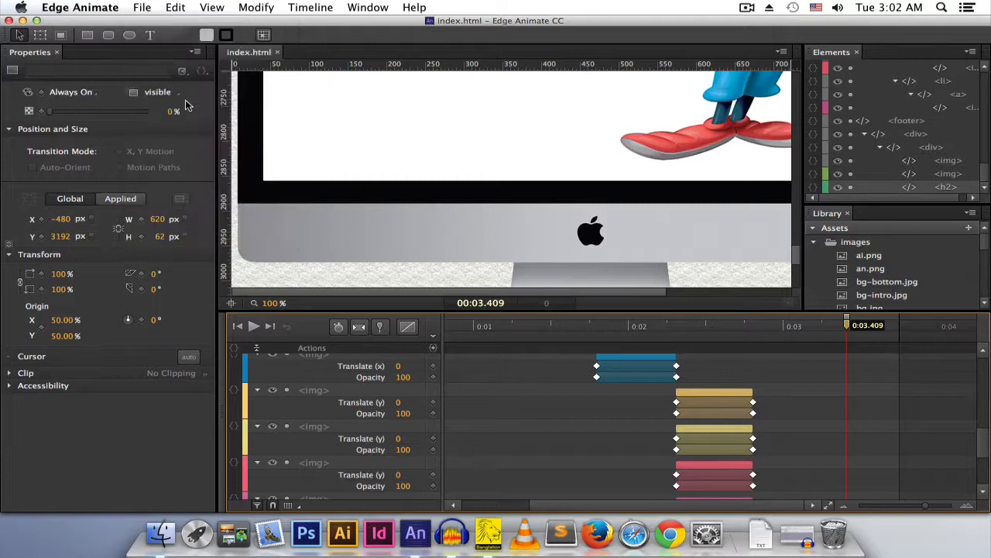
left_click(142, 9)
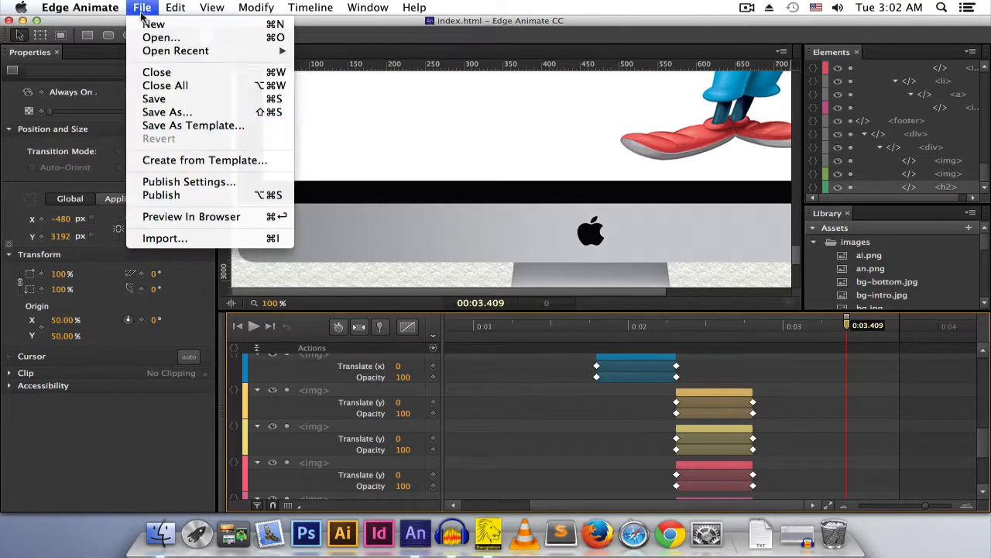
left_click(195, 213)
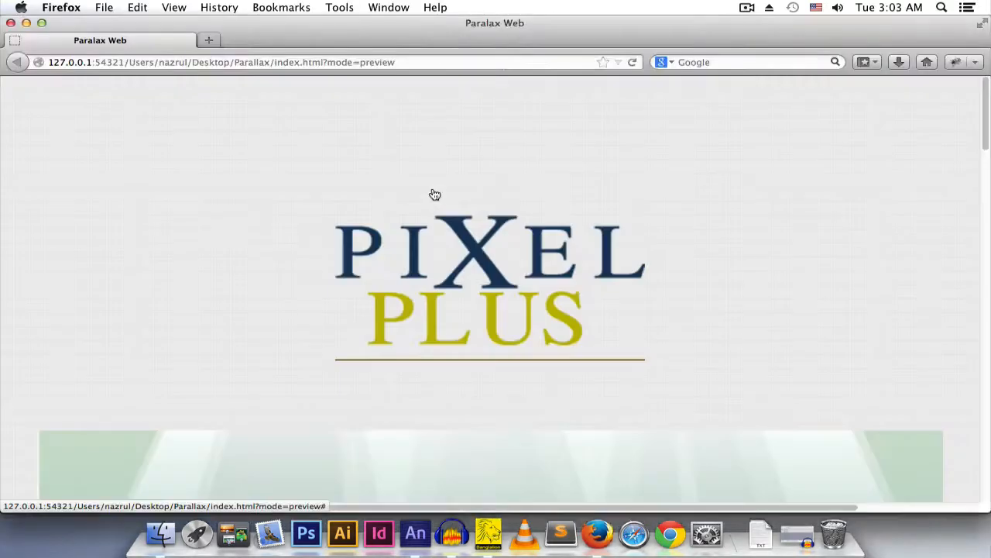
Check the animated page in the browser from the logo down to the closing heading, reloading it once
scroll(460, 276, "down", 15)
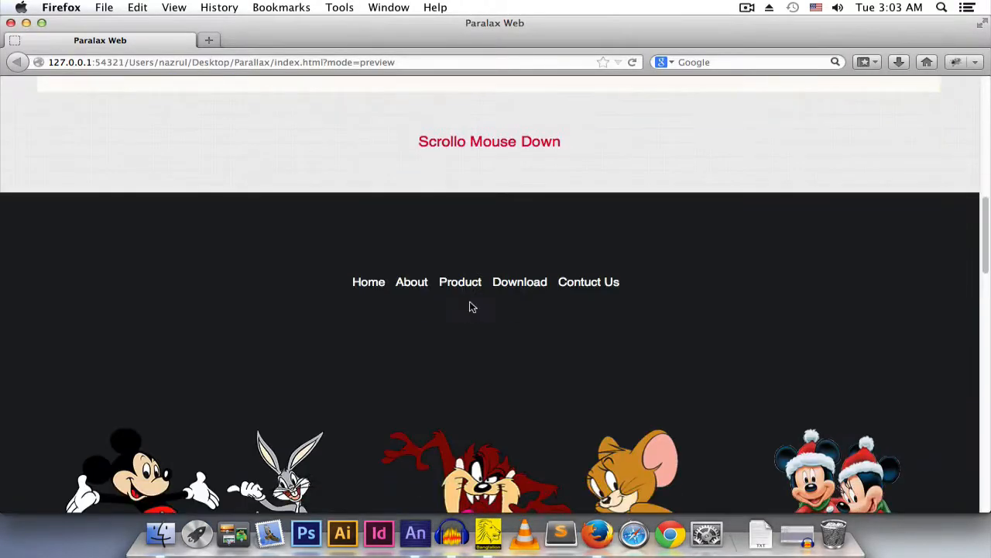
scroll(471, 307, "down", 10)
scroll(468, 308, "down", 7)
scroll(462, 303, "up", 2)
scroll(457, 306, "up", 3)
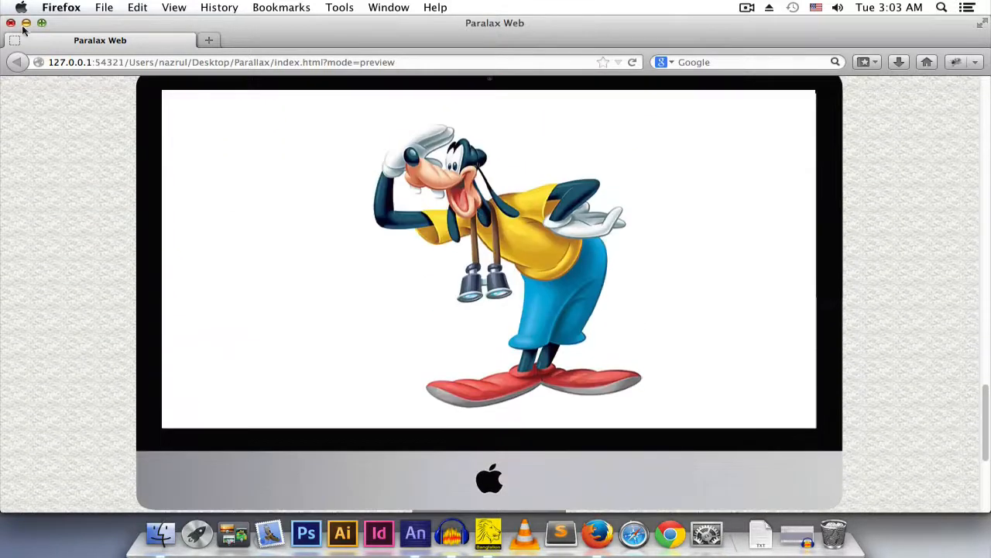
left_click(630, 64)
scroll(552, 180, "down", 5)
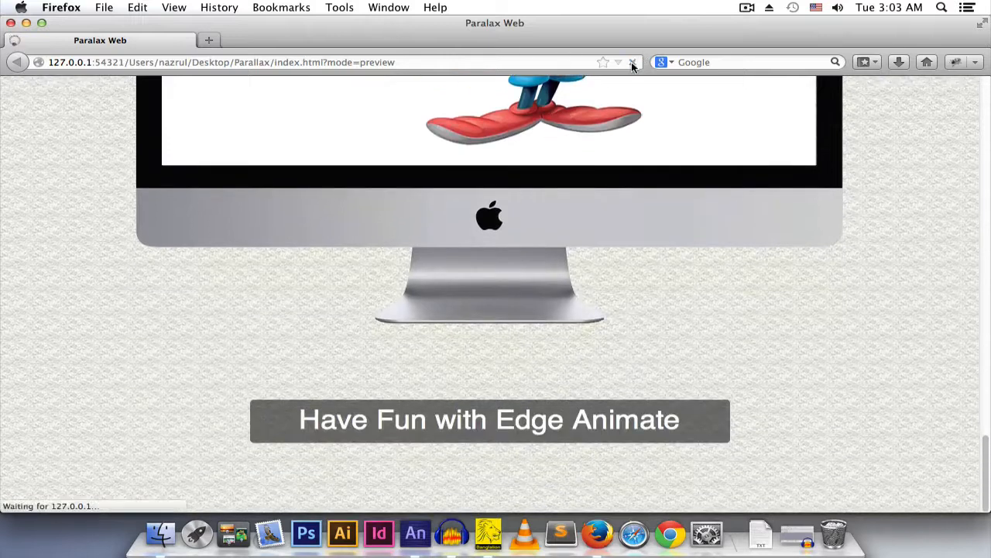
Reload the preview page and check the animations from the closing heading back up to the software logos
left_click(632, 63)
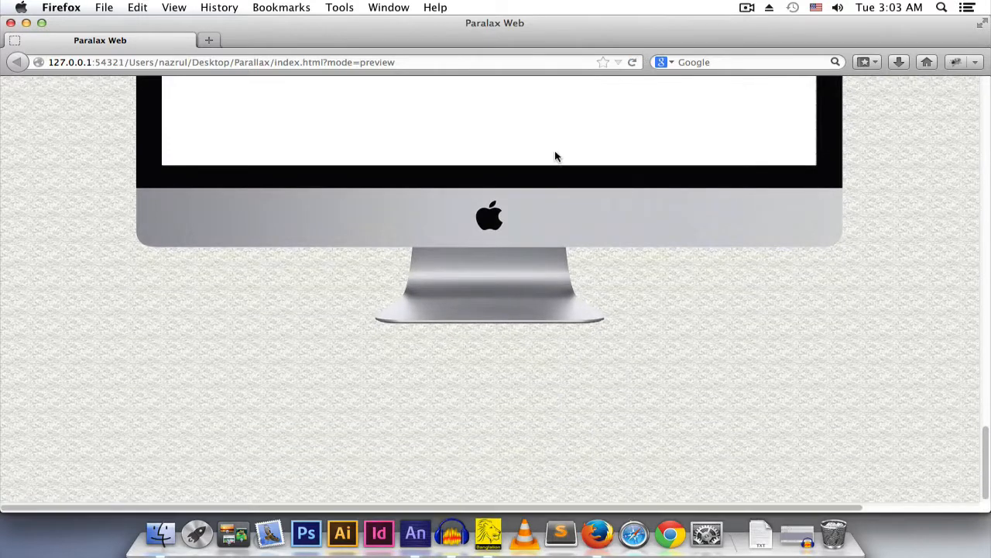
scroll(555, 157, "up", 10)
scroll(564, 156, "up", 2)
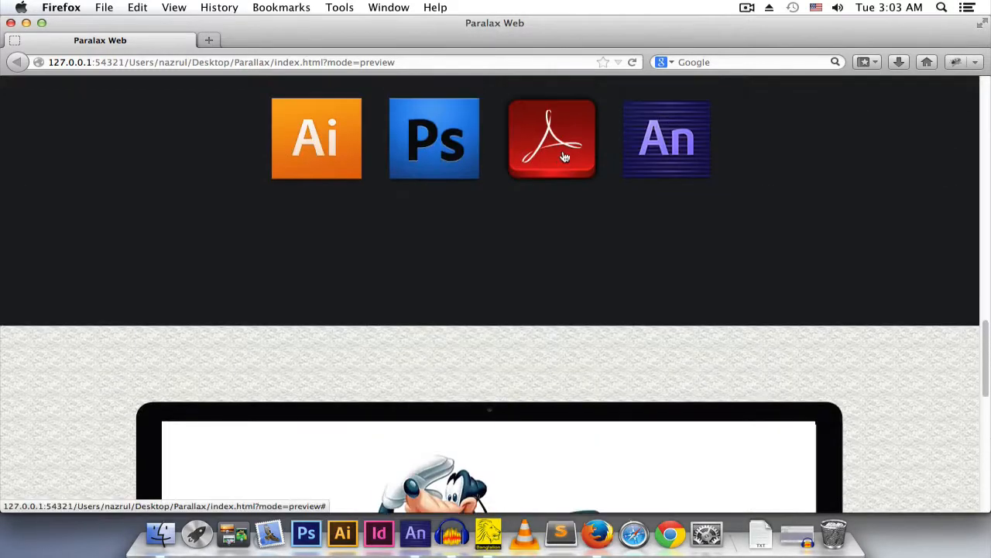
Search the web for "edgedocs" in a new browser tab and open the EdgeDocks.com site
left_click(208, 41)
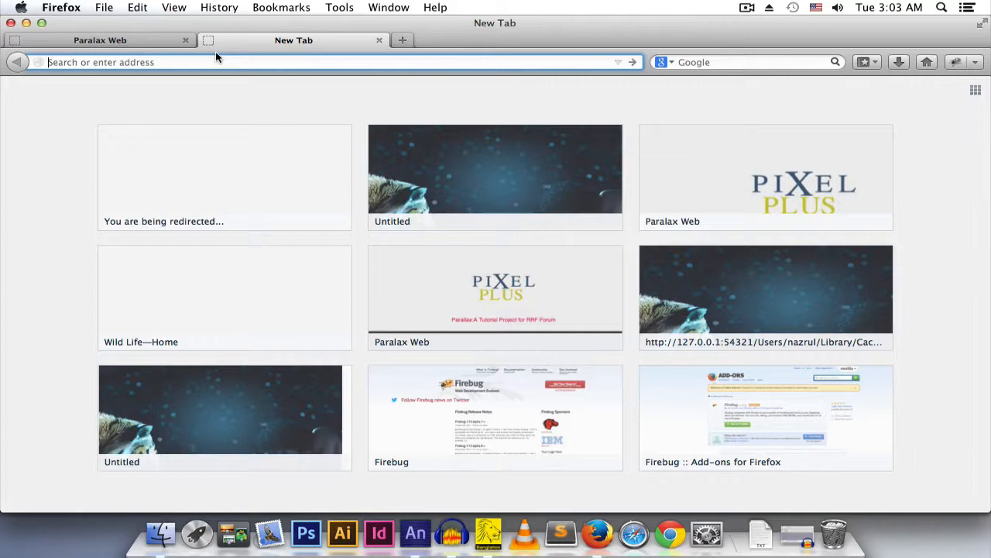
type("edged")
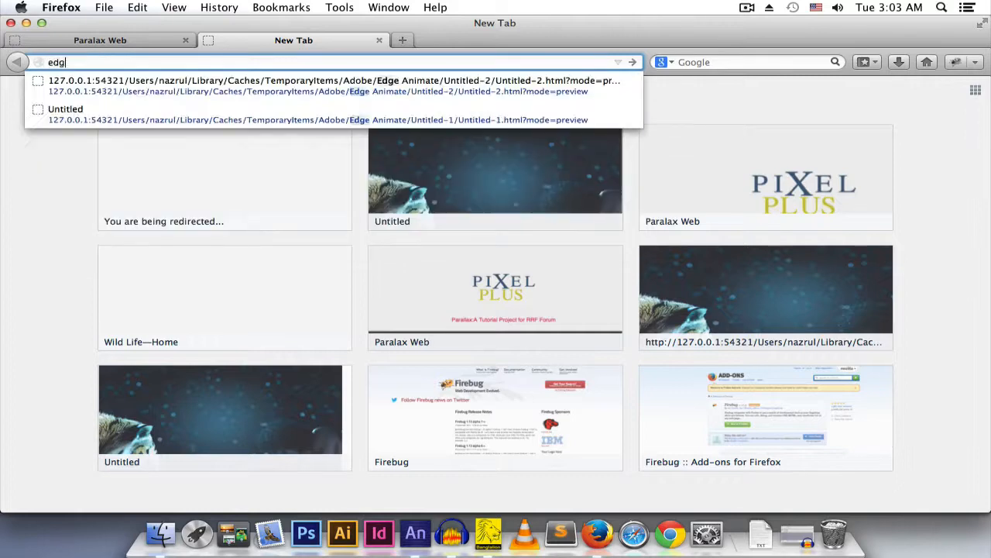
type("ocs")
key("Return")
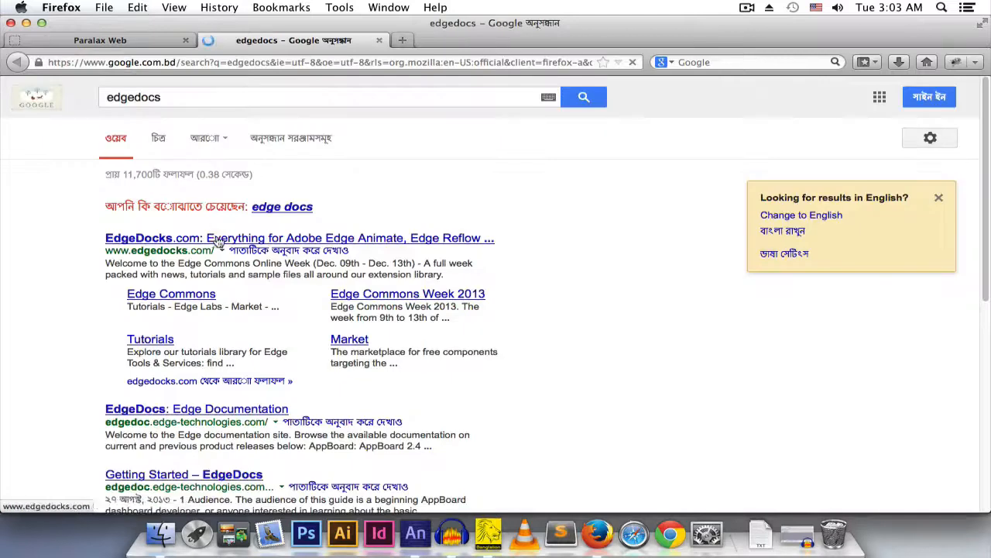
left_click(216, 244)
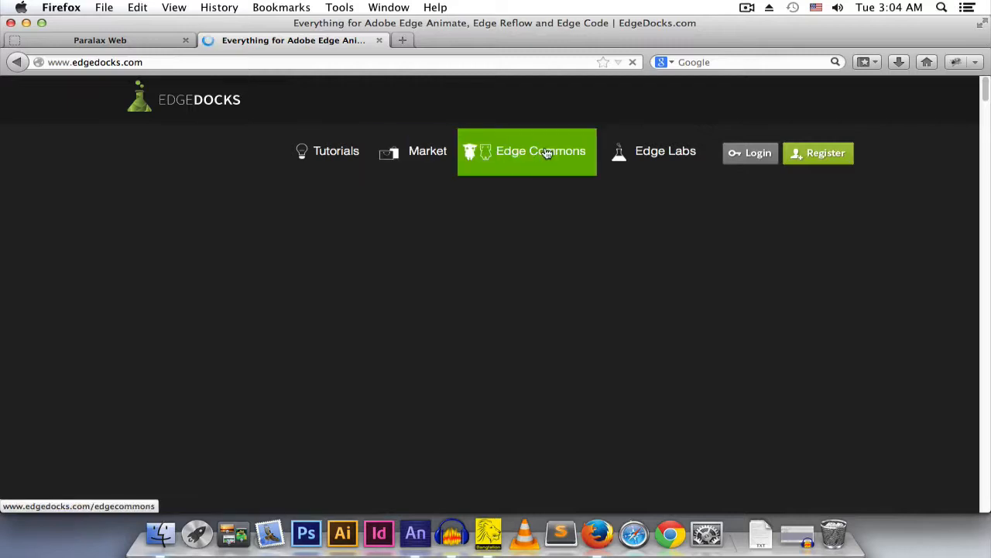
Open the Edge Commons page and go to its Parallax section
left_click(509, 163)
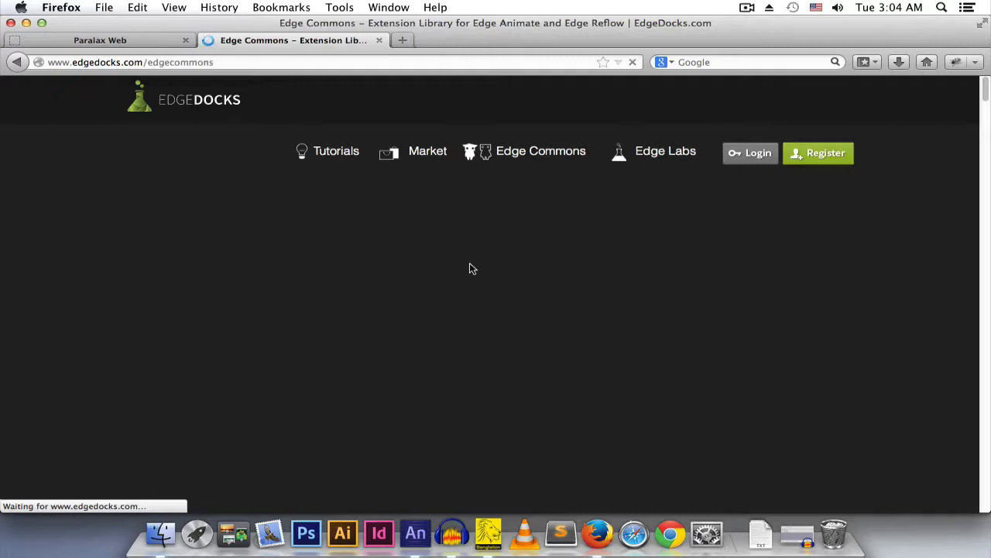
scroll(465, 282, "down", 5)
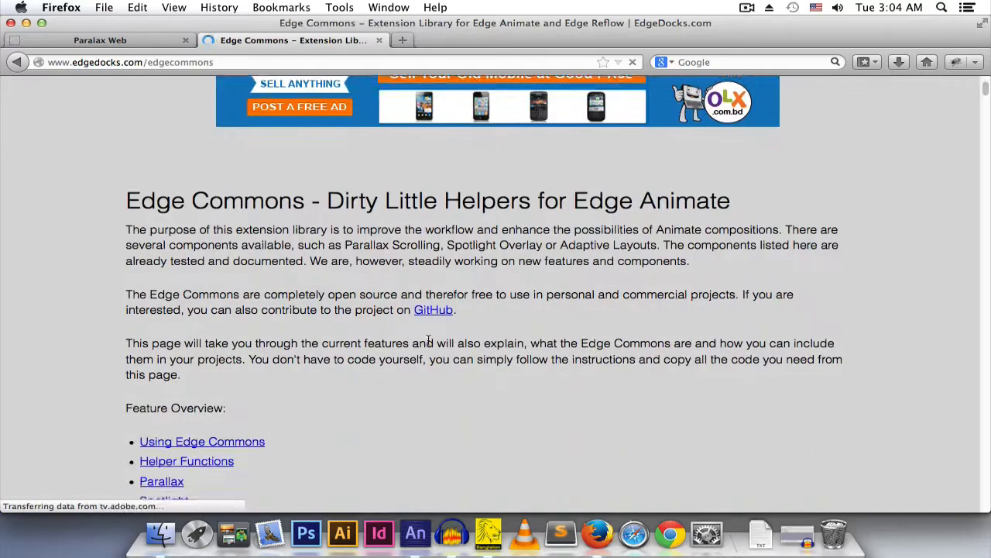
left_click(149, 410)
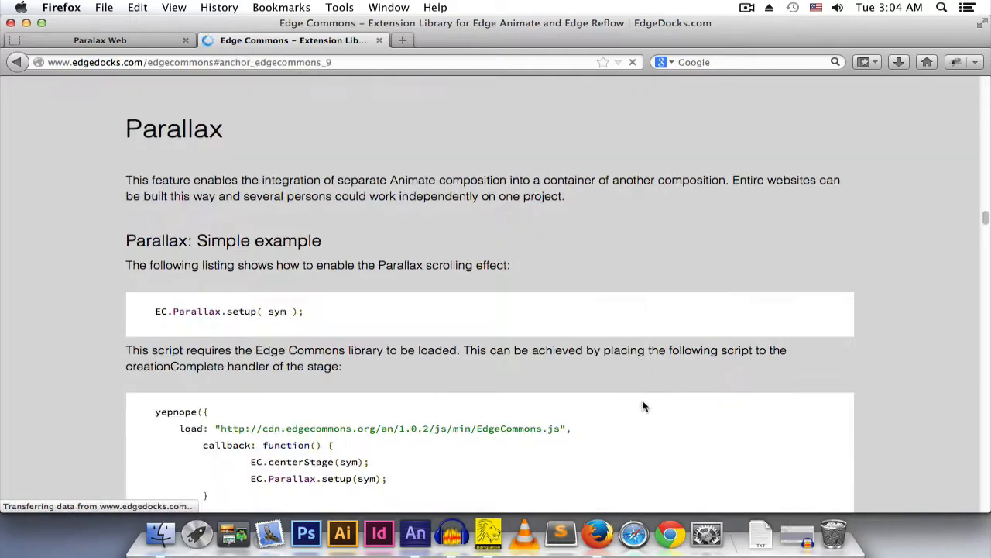
Copy the whole yepnope script that loads EdgeCommons.js from the simple Parallax example
scroll(455, 403, "down", 1)
scroll(455, 403, "down", 2)
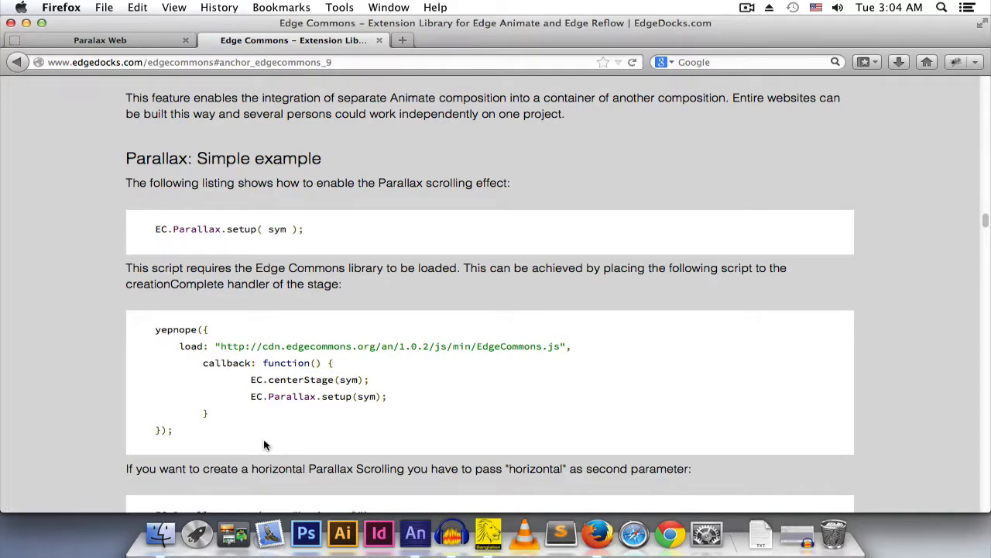
left_click_drag(256, 446, 113, 346)
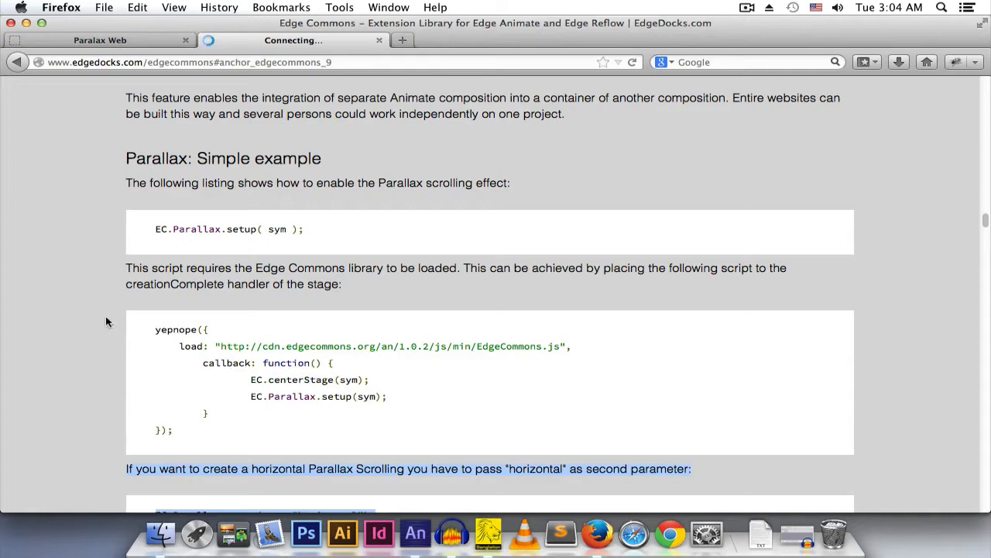
triple_click(136, 322)
right_click(198, 332)
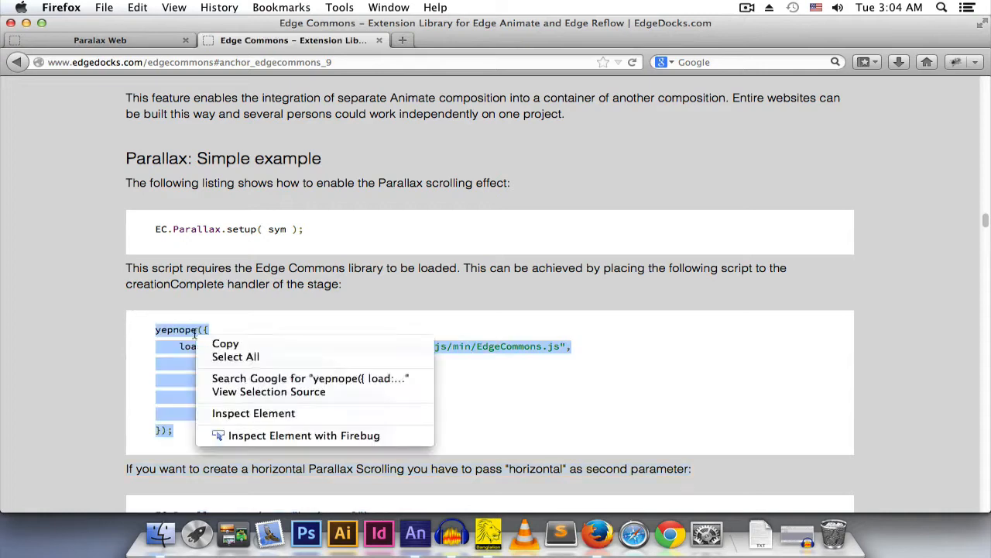
left_click(231, 345)
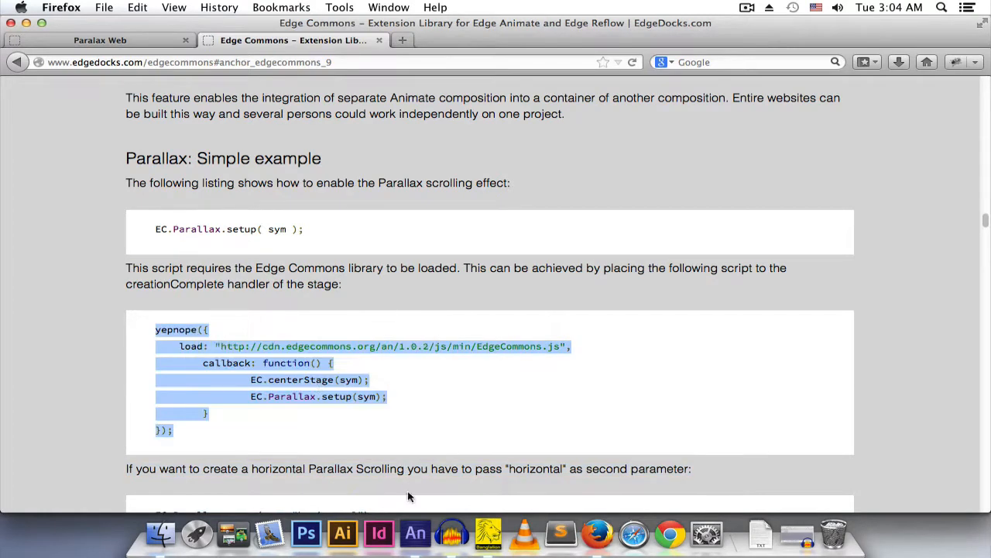
Switch to Edge Animate, add a compositionReady event to the stage and replace its comment with the copied yepnope script
left_click(417, 532)
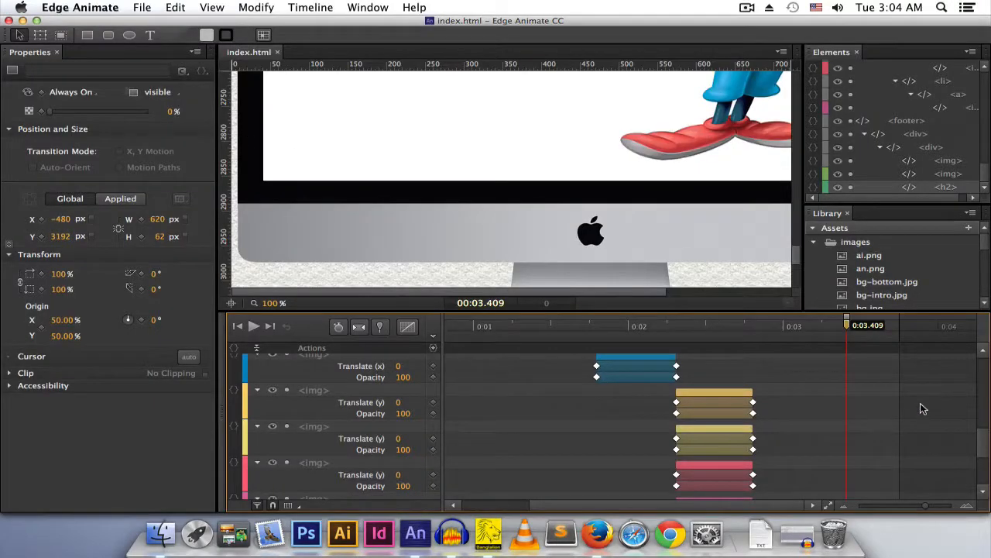
left_click(920, 408)
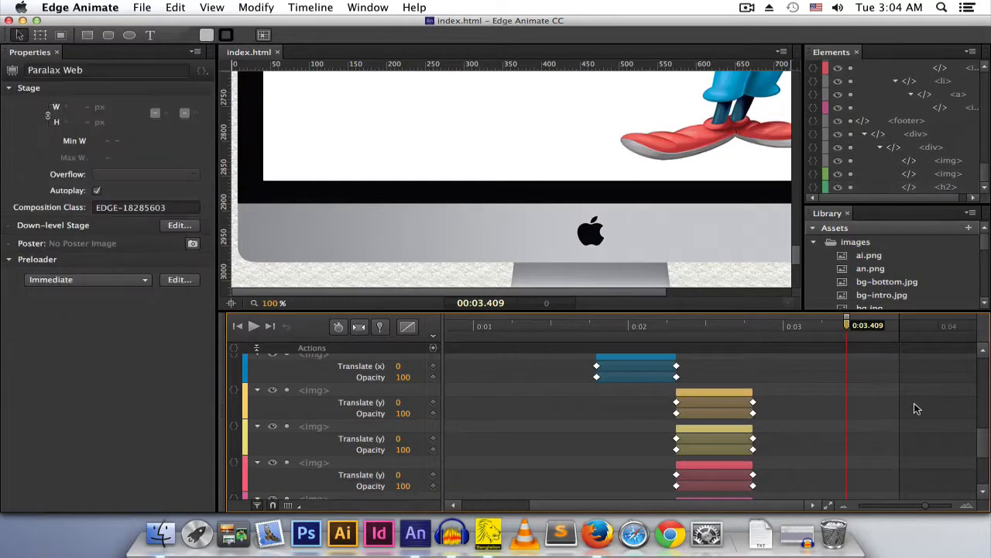
left_click(200, 74)
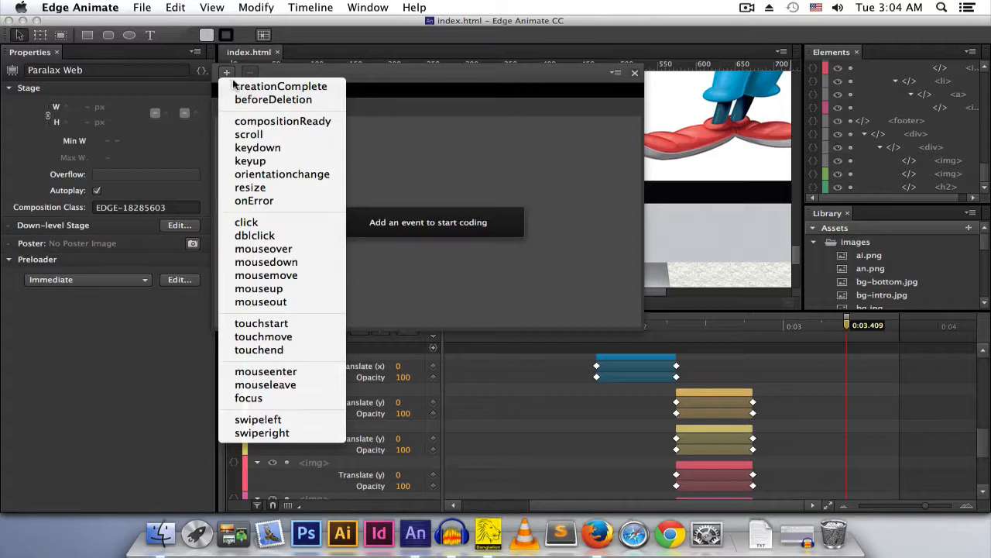
left_click(281, 124)
right_click(271, 140)
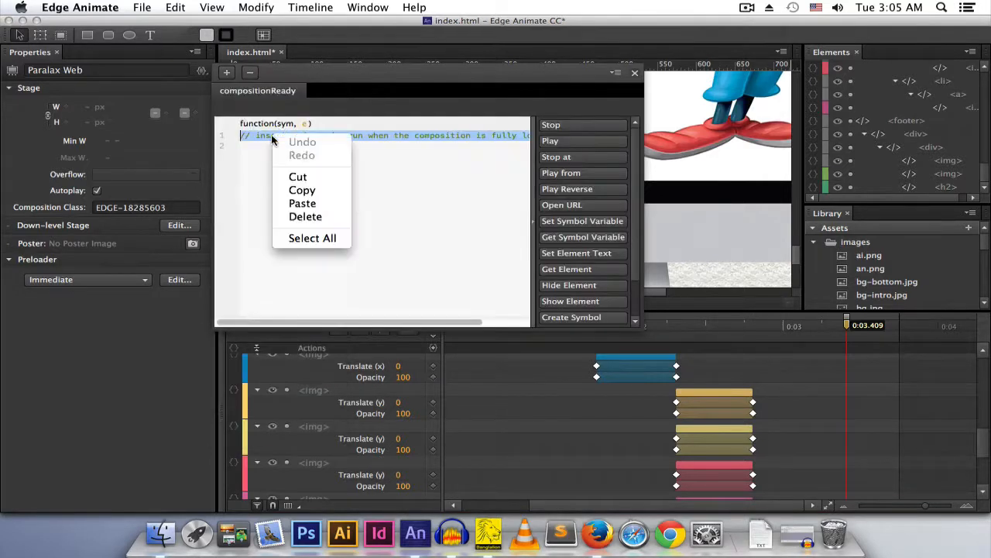
left_click(316, 204)
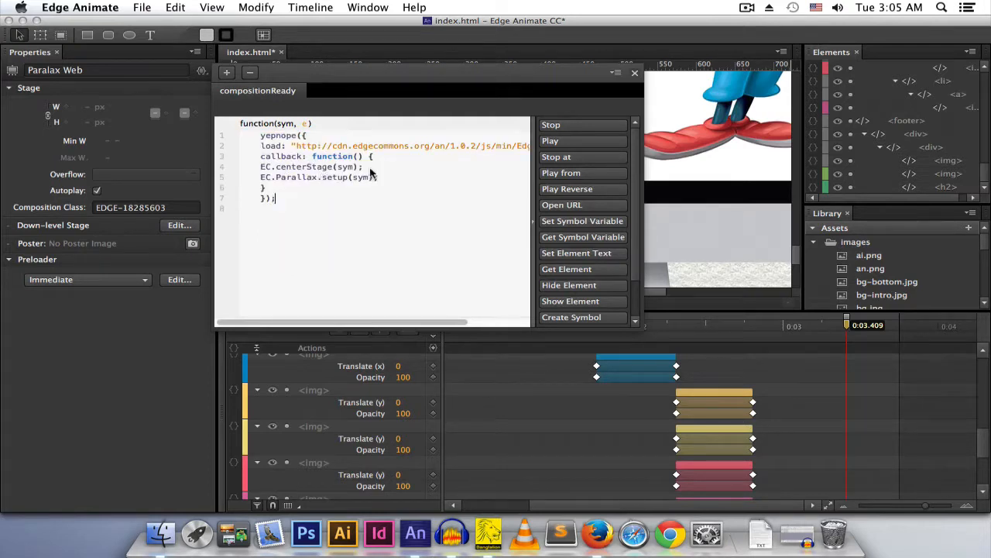
Delete the EC.centerStage(sym); line from the compositionReady code, including the empty line
left_click_drag(364, 167, 240, 168)
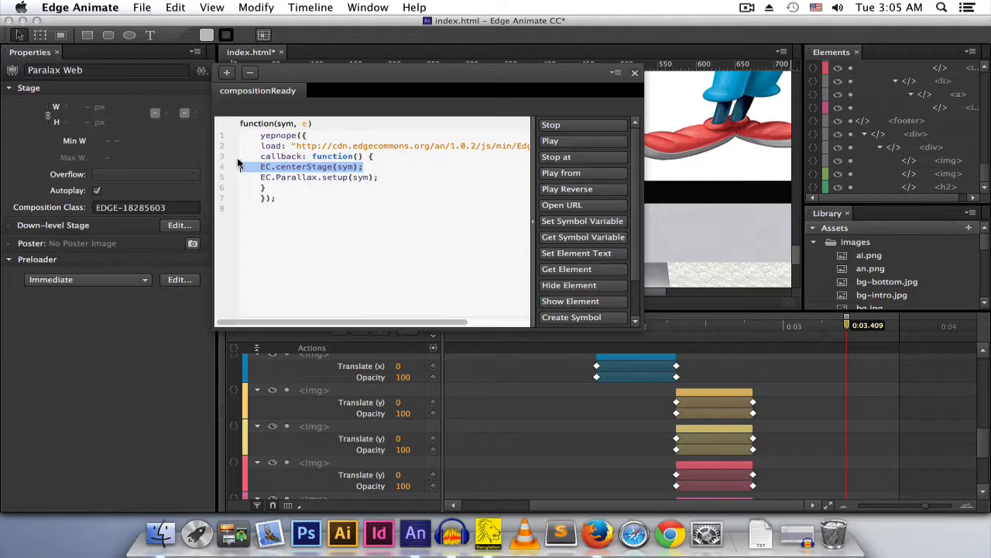
key("BackSpace")
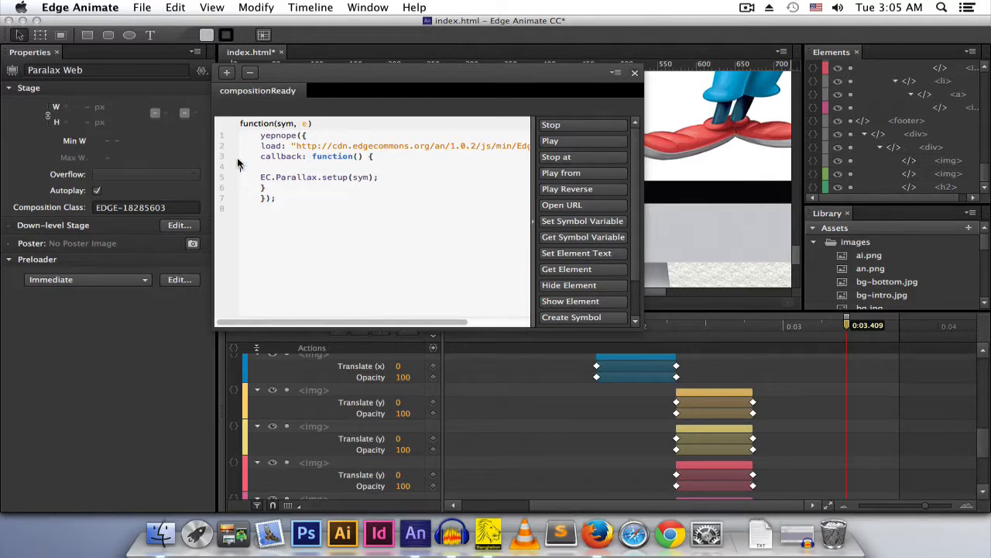
key("BackSpace")
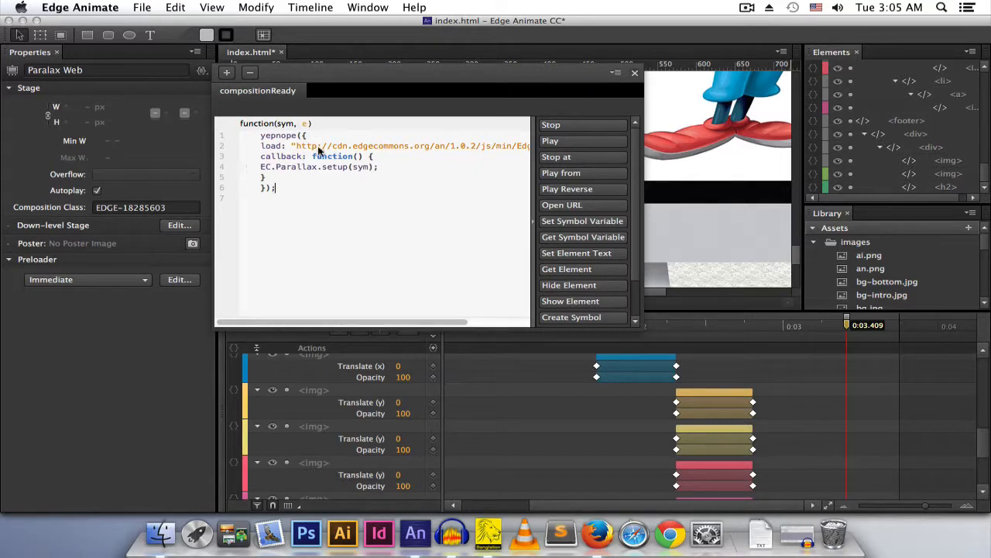
Save index.html with the parallax code and preview the page in the browser
left_click(135, 8)
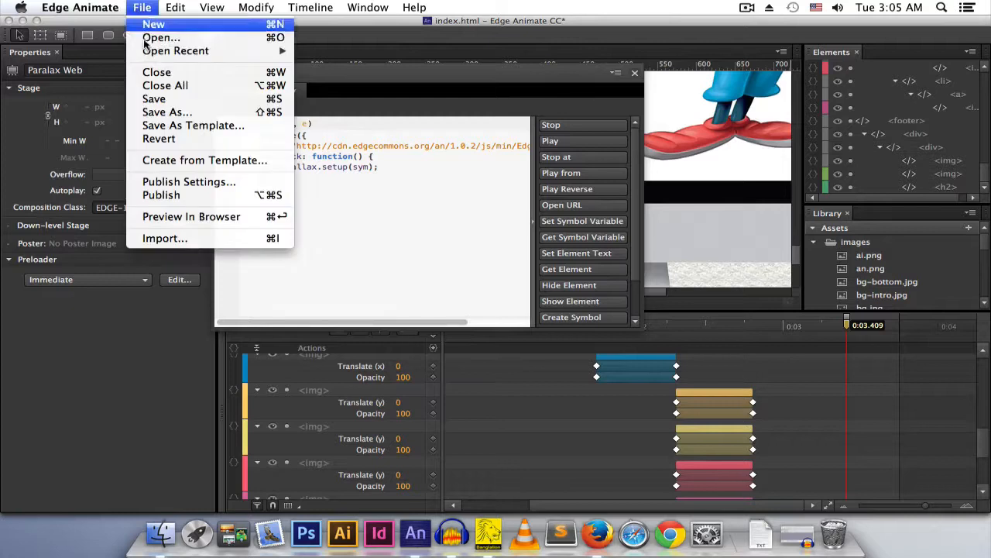
left_click(155, 99)
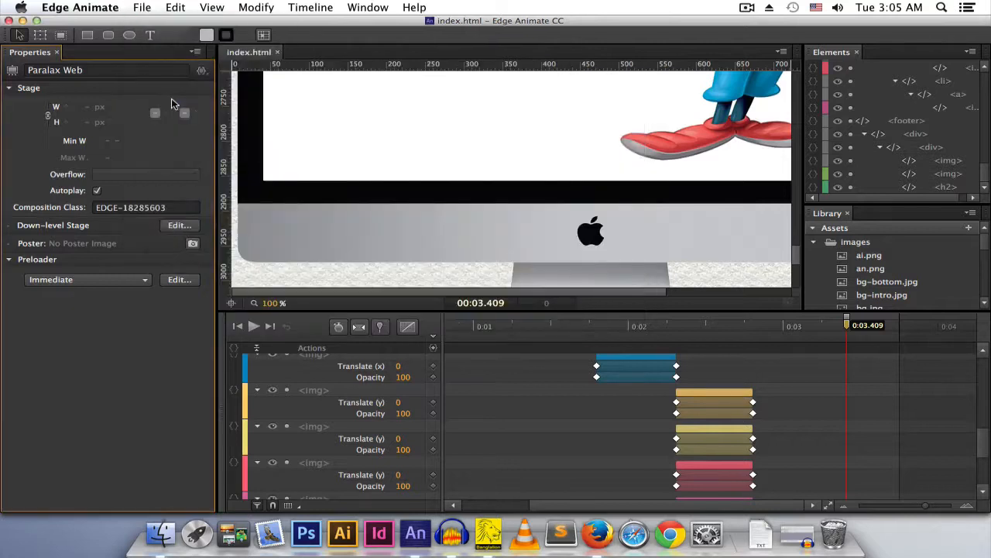
left_click(140, 8)
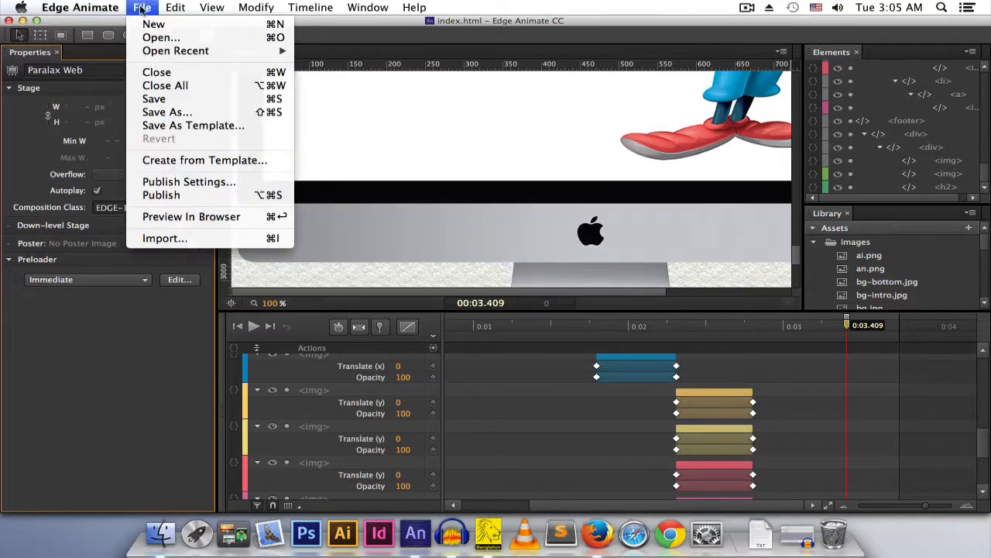
left_click(190, 217)
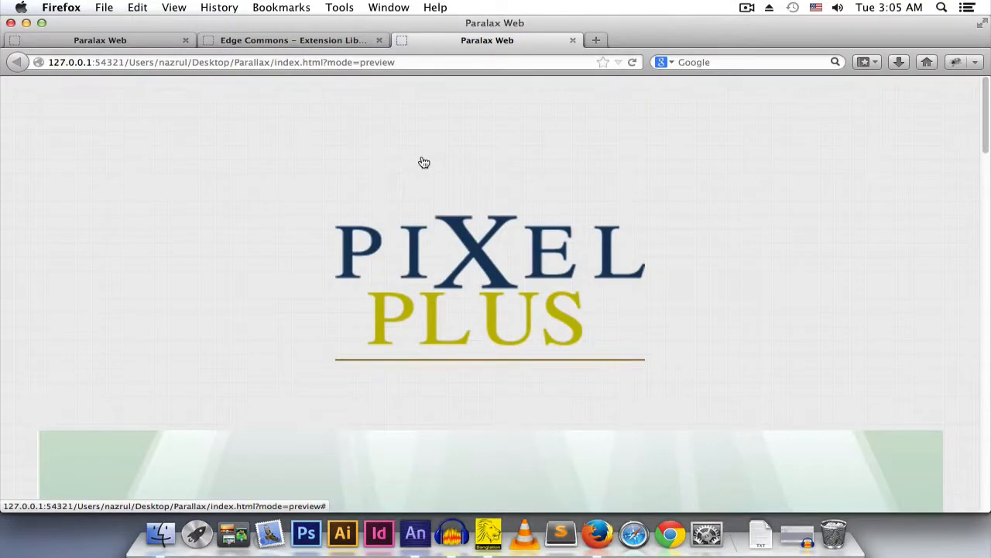
Check the scroll-driven parallax animation down the whole preview page and back up to the Pixel Plus logo
scroll(424, 162, "down", 10)
scroll(421, 169, "down", 15)
scroll(418, 173, "down", 6)
scroll(418, 173, "up", 3)
scroll(418, 173, "up", 10)
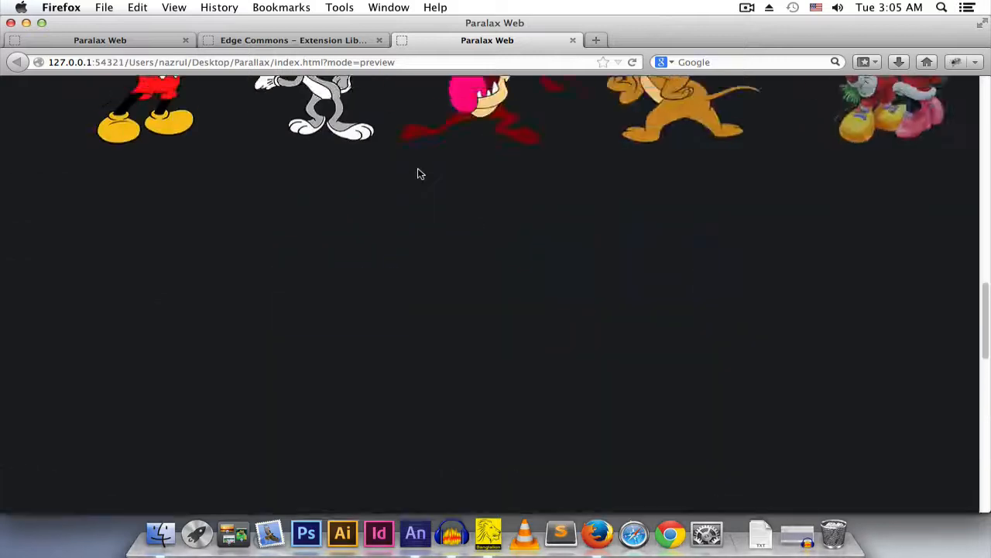
scroll(418, 173, "up", 8)
scroll(419, 174, "up", 8)
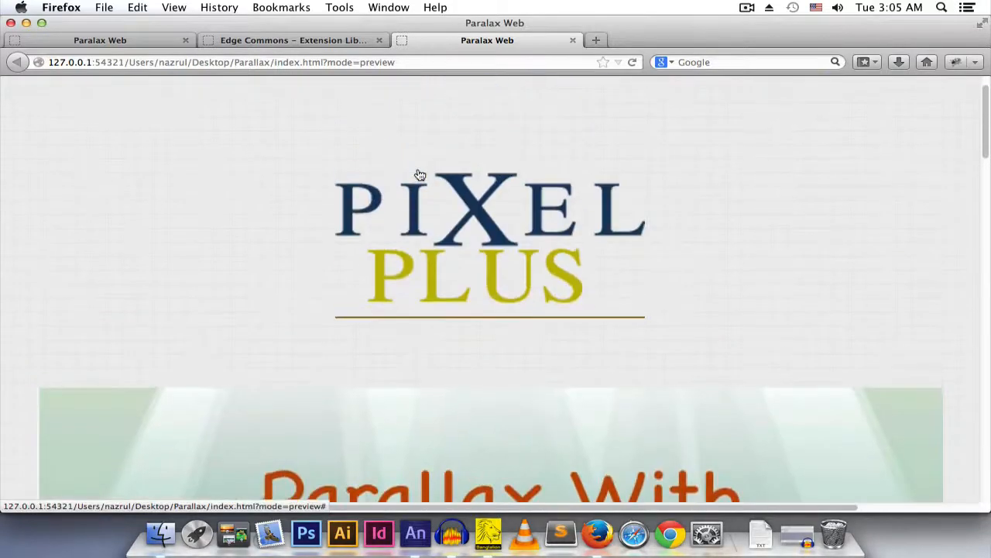
scroll(420, 175, "up", 2)
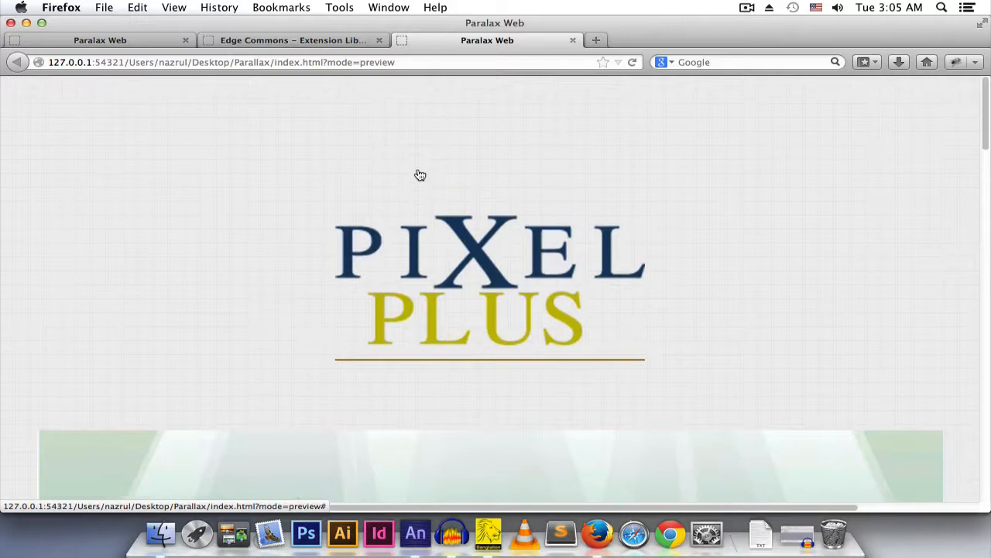
Switch to Edge Animate and shorten the first two menu links' transitions to end at about 0:00.33 and 0:00.5
left_click(415, 533)
scroll(692, 427, "down", 5)
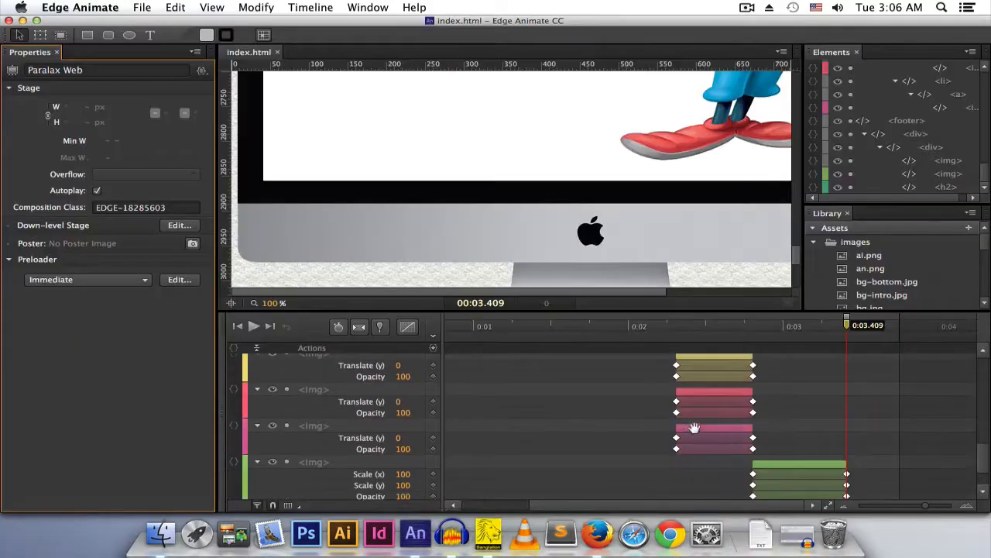
scroll(693, 427, "down", 10)
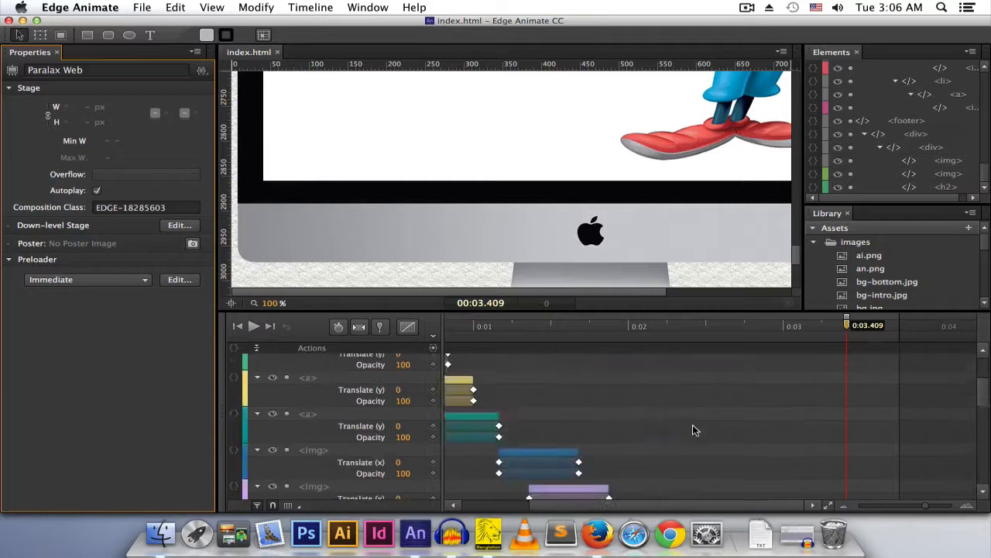
left_click_drag(718, 506, 599, 492)
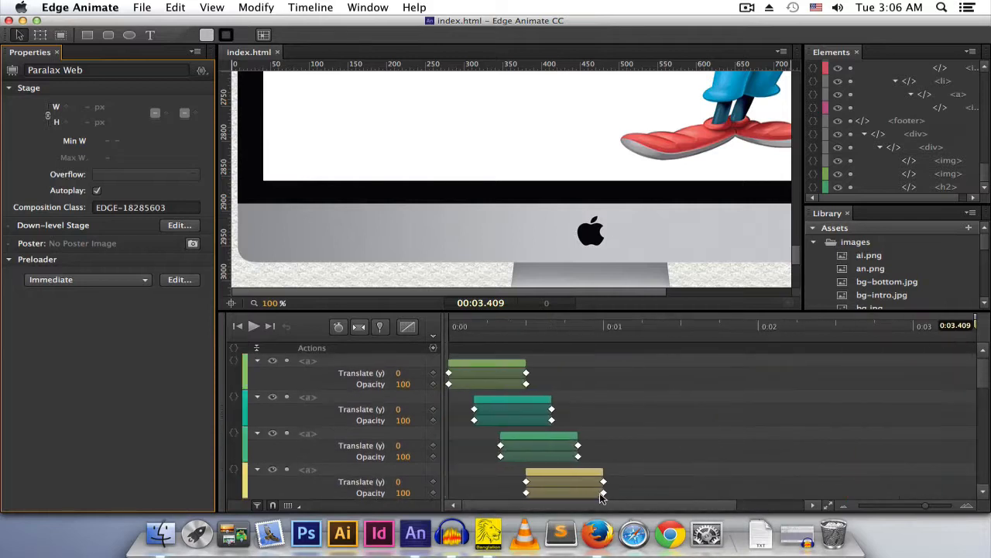
left_click(523, 365)
left_click_drag(526, 373, 500, 373)
left_click(543, 409)
left_click_drag(552, 411, 526, 410)
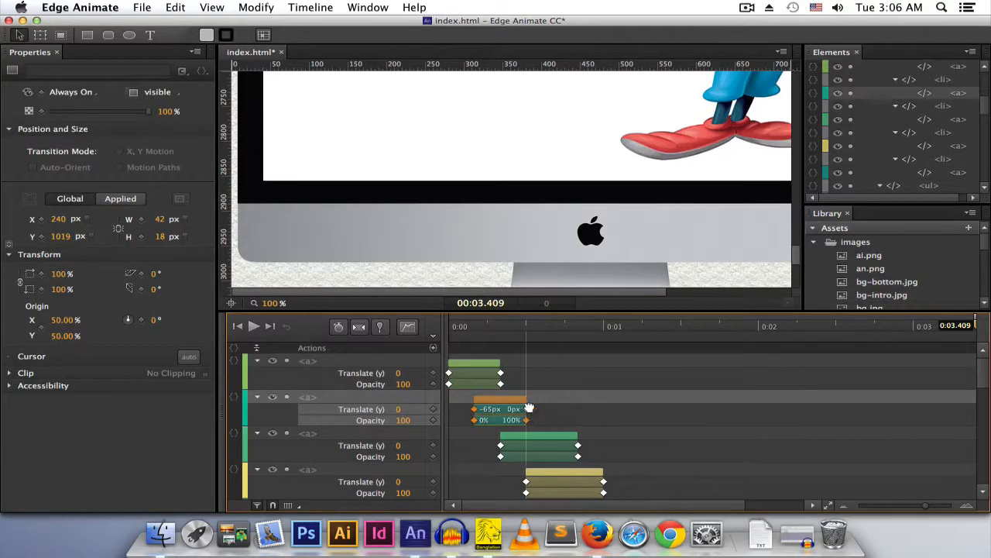
Shorten the third, fourth and fifth menu links' transitions to end at about 0:00.67, 0:00.75 and 0:01
left_click(564, 419)
left_click(566, 446)
mouse_move(577, 446)
left_mouse_down()
mouse_move(550, 446)
mouse_move(598, 479)
mouse_move(602, 447)
mouse_move(566, 447)
left_mouse_up()
left_click(586, 446)
left_click(592, 447)
scroll(600, 445, "down", 1)
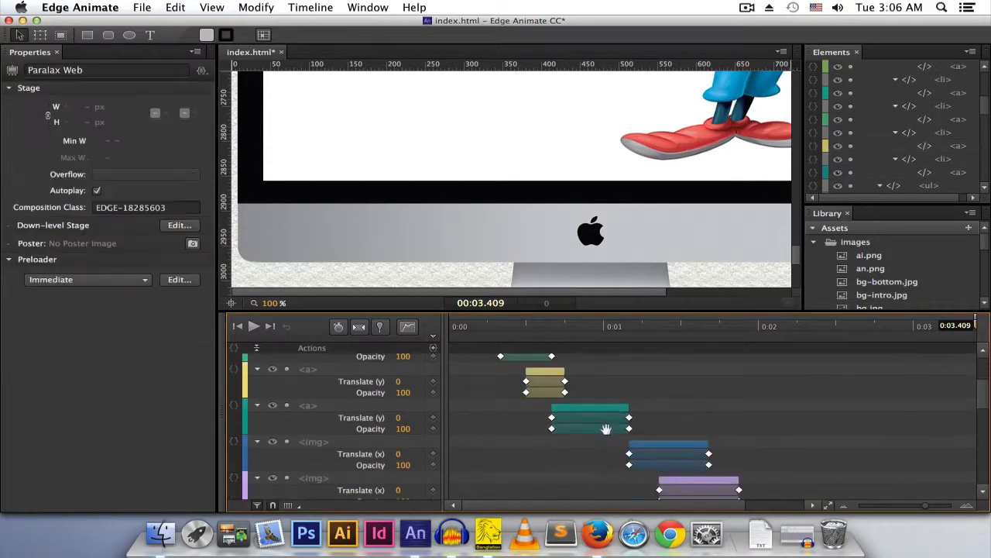
mouse_move(604, 421)
left_mouse_down()
mouse_move(596, 465)
mouse_move(628, 414)
mouse_move(603, 419)
left_mouse_up()
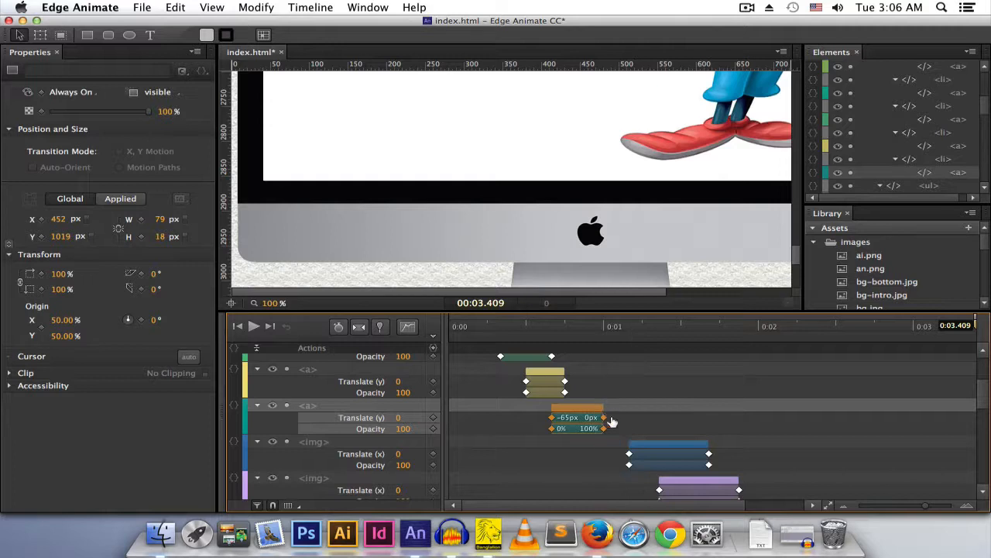
left_click(642, 404)
Save index.html and preview the shortened menu link transitions in the browser, checking the page down to the iMac section
left_click(138, 10)
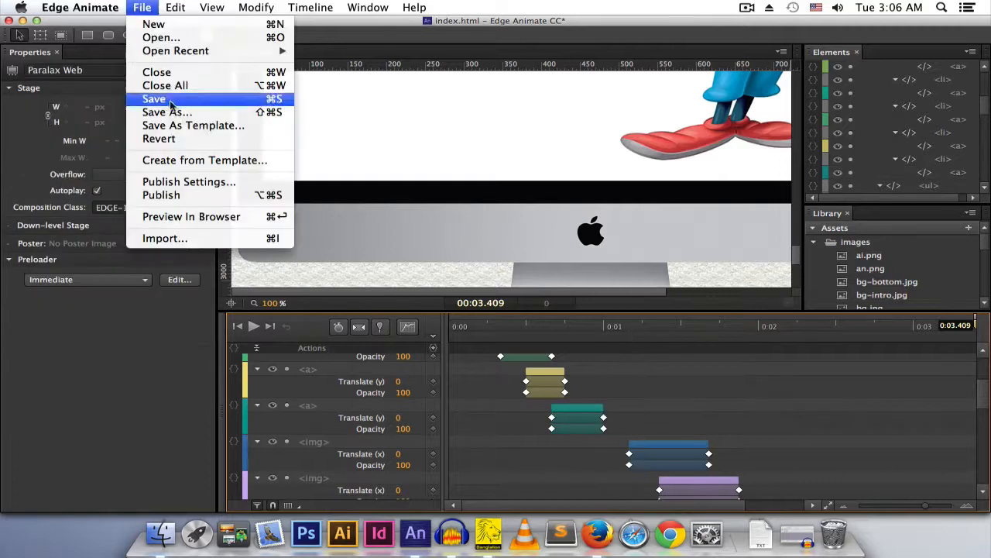
left_click(153, 98)
left_click(142, 7)
left_click(194, 217)
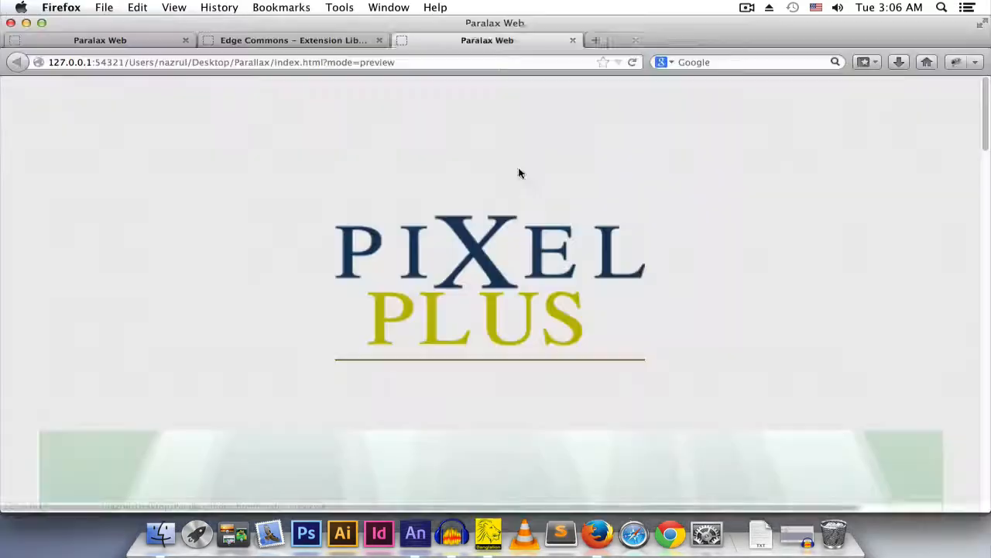
scroll(563, 197, "down", 10)
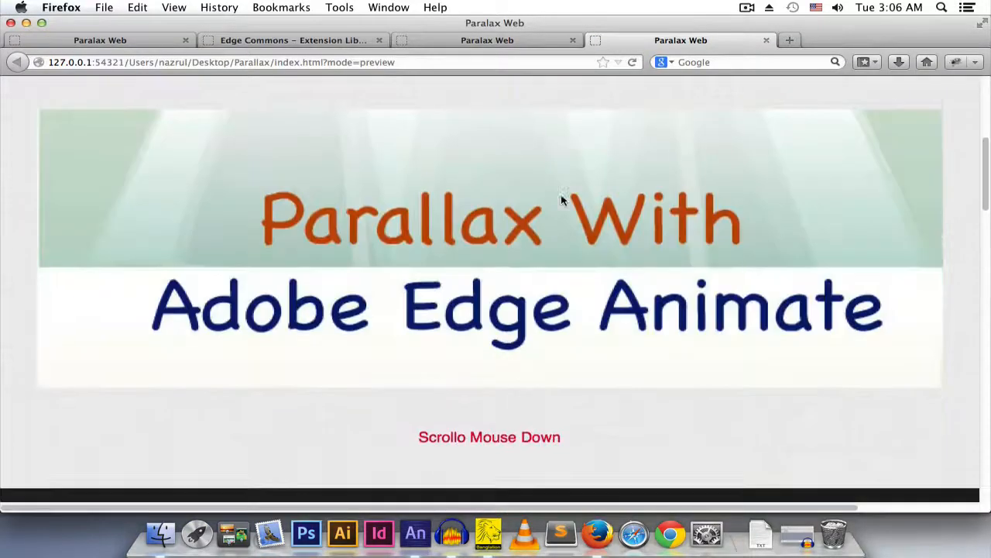
scroll(562, 205, "up", 6)
scroll(561, 209, "down", 15)
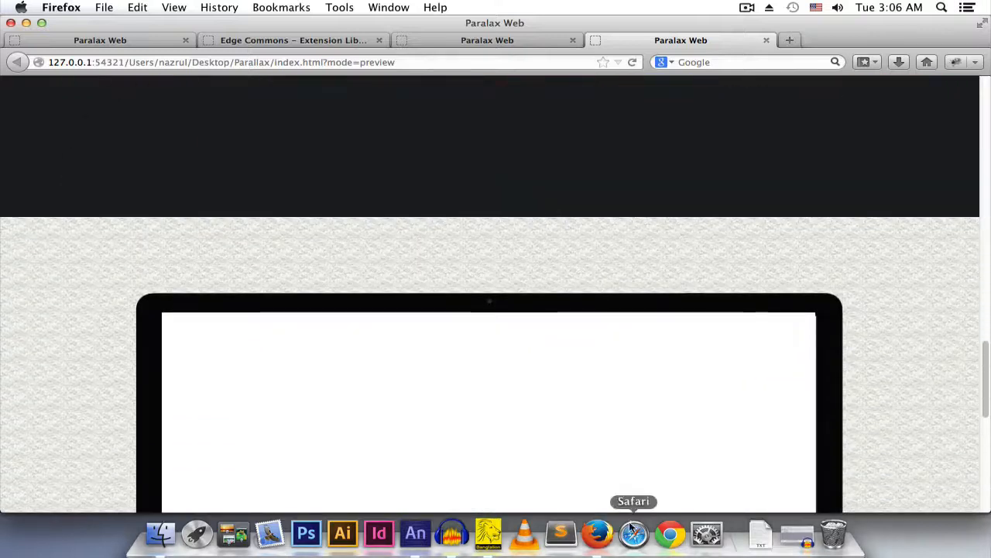
Switch to Edge Animate and move all five menu links' transitions about 0.3 s later together
left_click(418, 533)
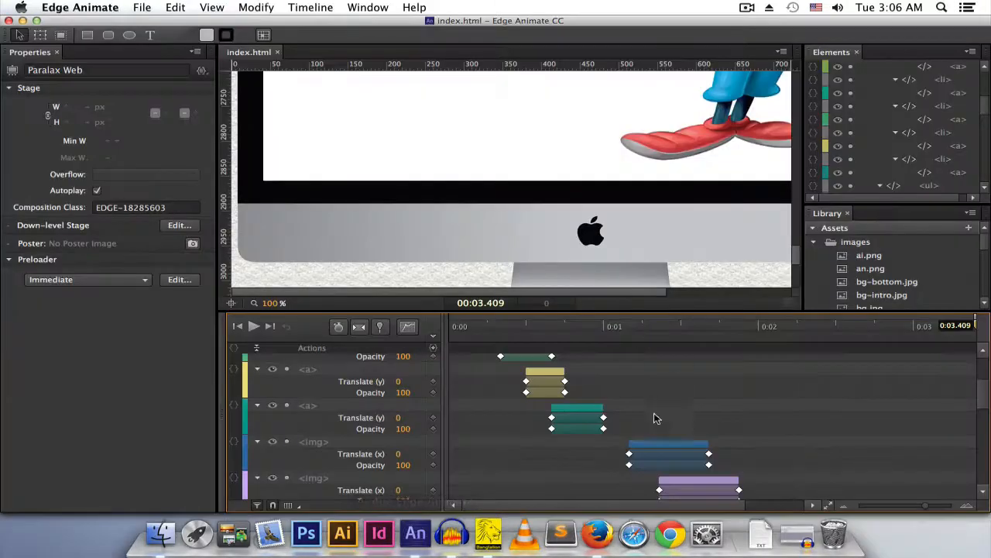
scroll(641, 409, "up", 4)
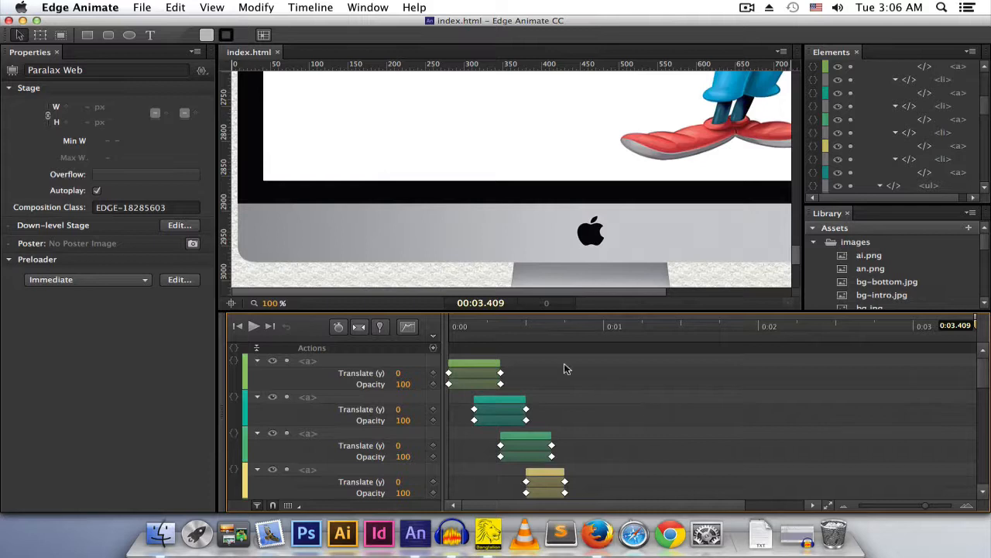
left_click_drag(485, 351, 593, 461)
left_click_drag(526, 374, 572, 376)
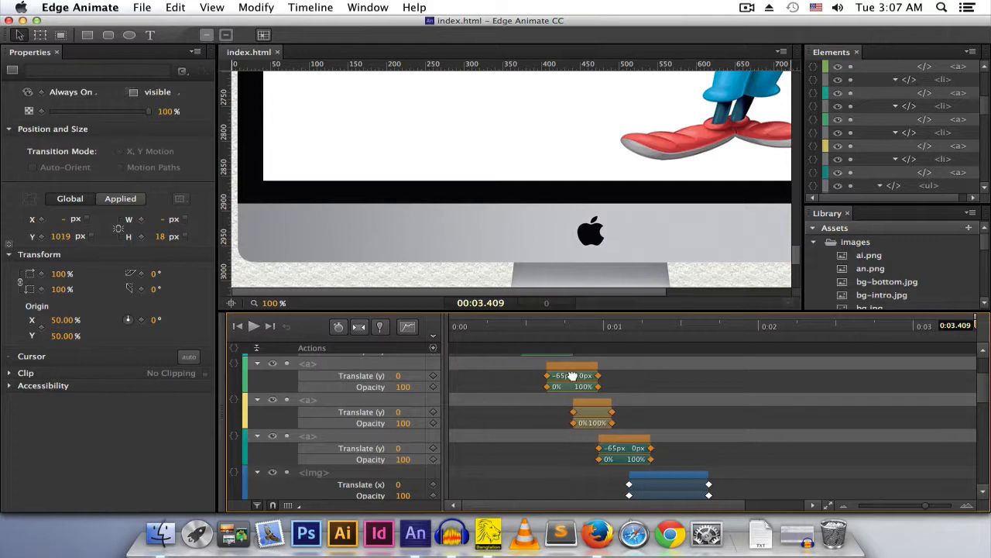
left_click(491, 410)
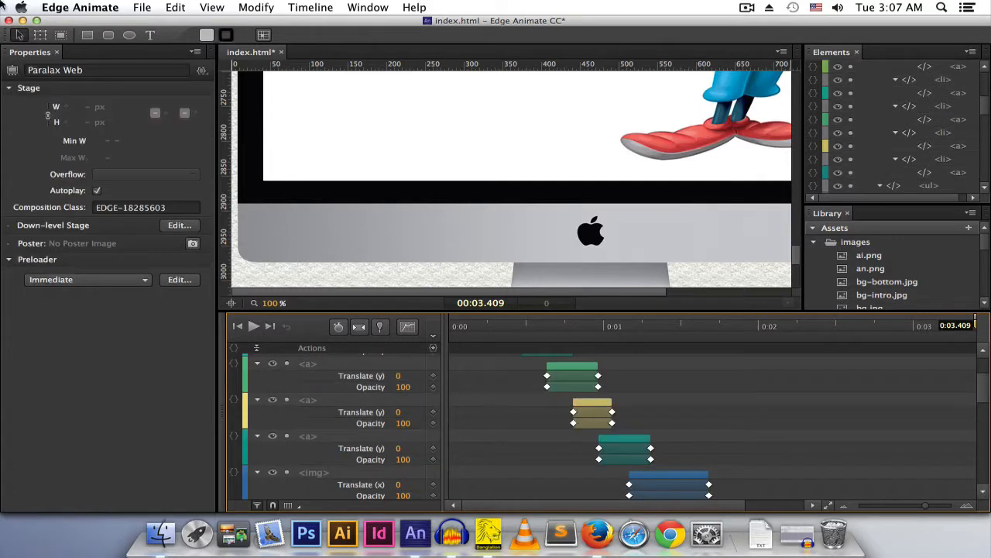
Save index.html, preview it in the browser, and close the older preview and Edge Commons pages
left_click(144, 7)
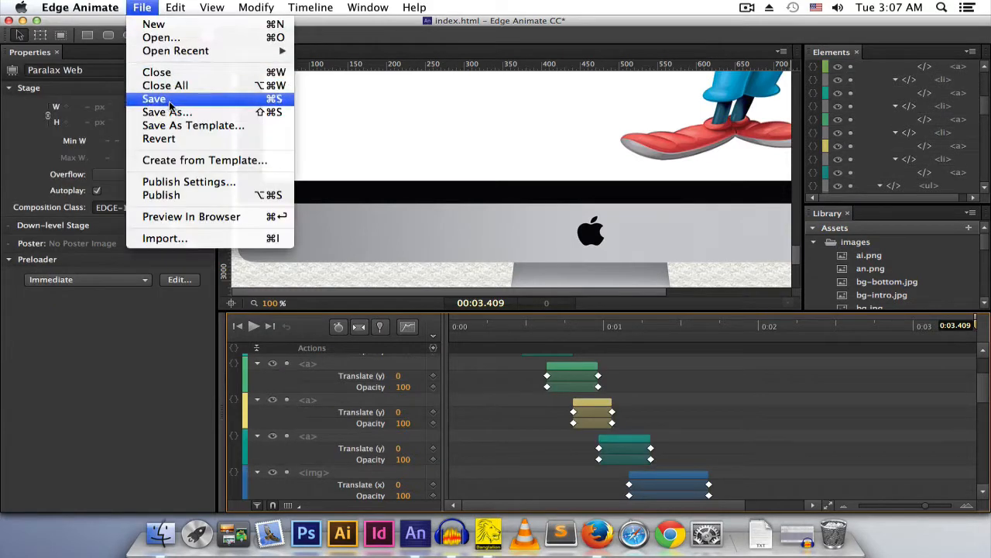
left_click(170, 105)
left_click(141, 9)
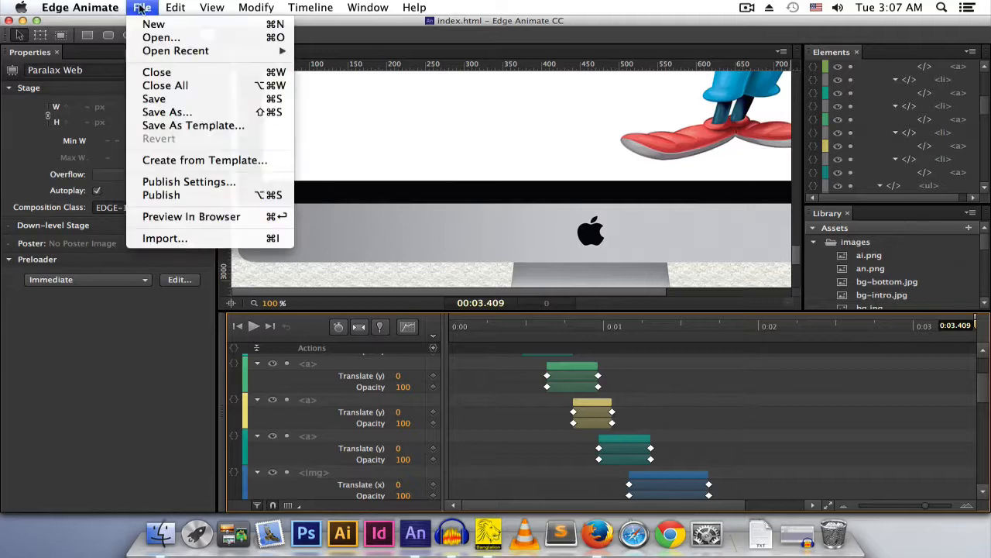
left_click(202, 219)
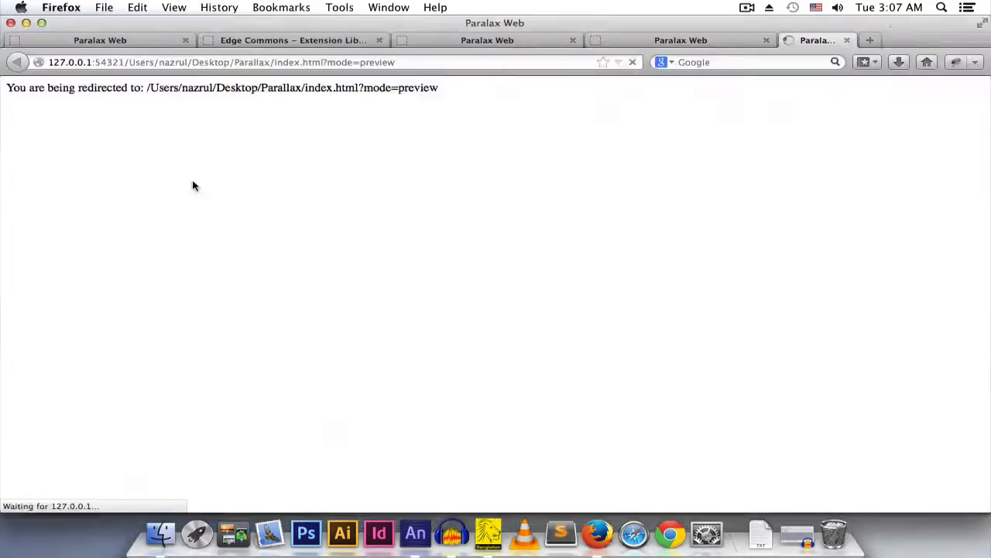
left_click(564, 39)
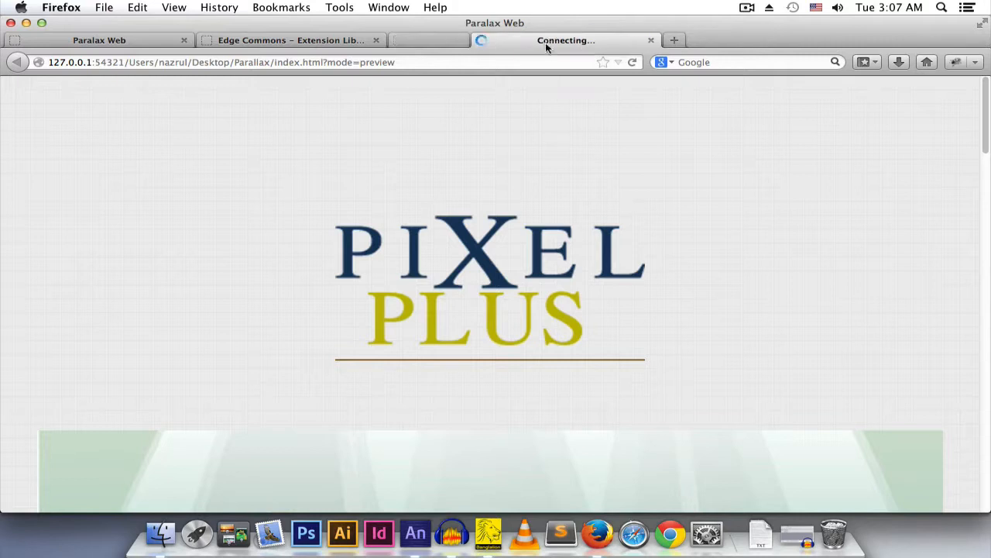
left_click(376, 40)
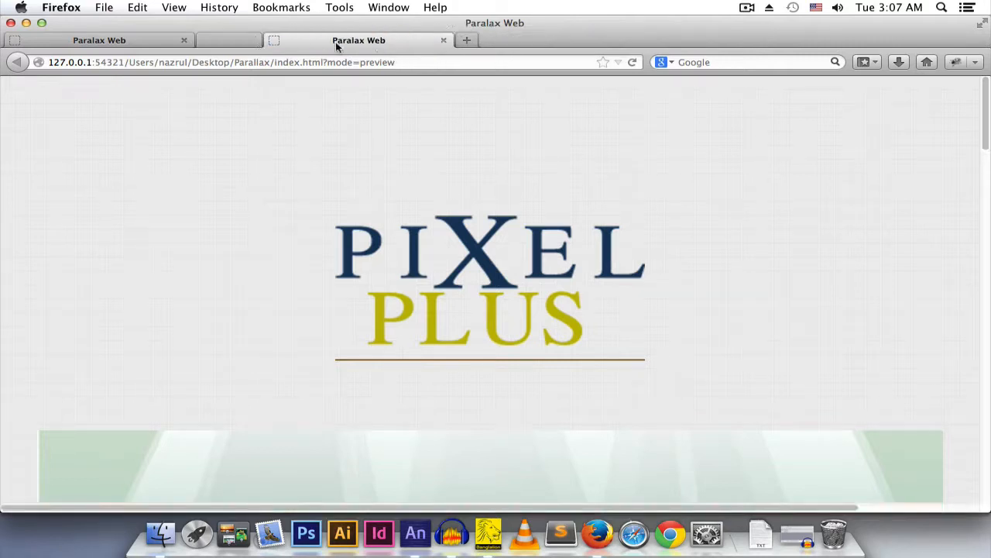
left_click(184, 40)
Check the scroll animation down to the Have Fun with Edge Animate banner and back up to the menu links
scroll(486, 222, "down", 5)
scroll(487, 223, "down", 5)
scroll(487, 223, "down", 10)
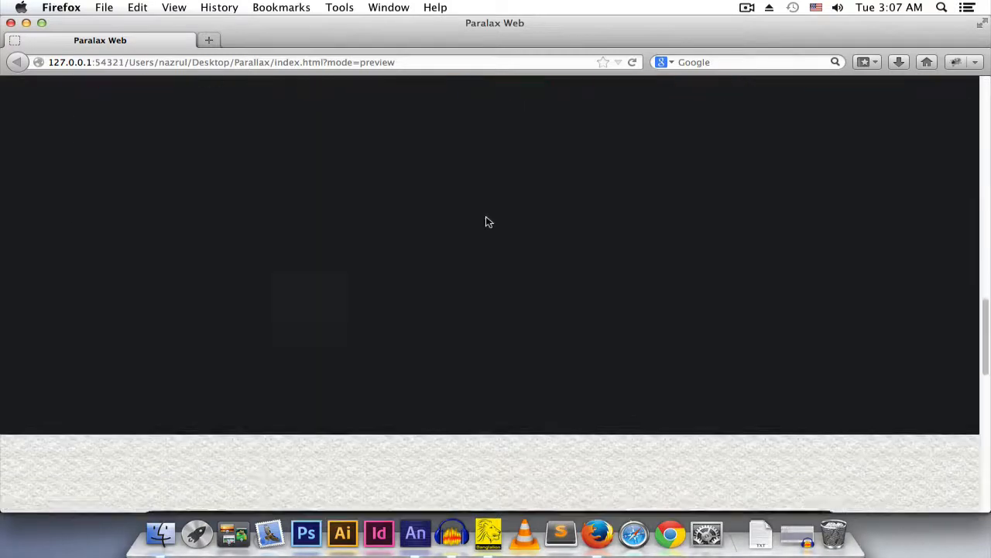
scroll(487, 221, "down", 2)
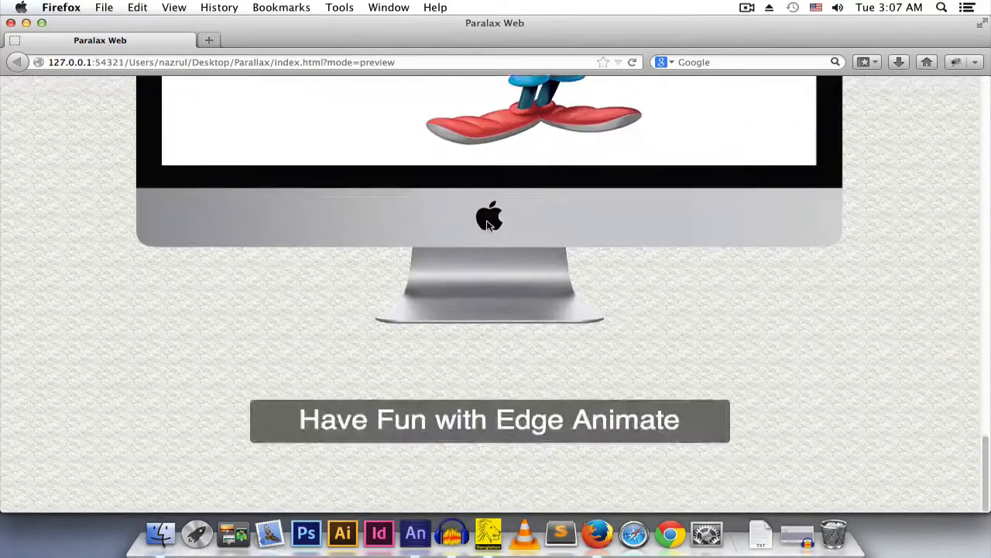
scroll(486, 220, "up", 12)
scroll(487, 223, "up", 6)
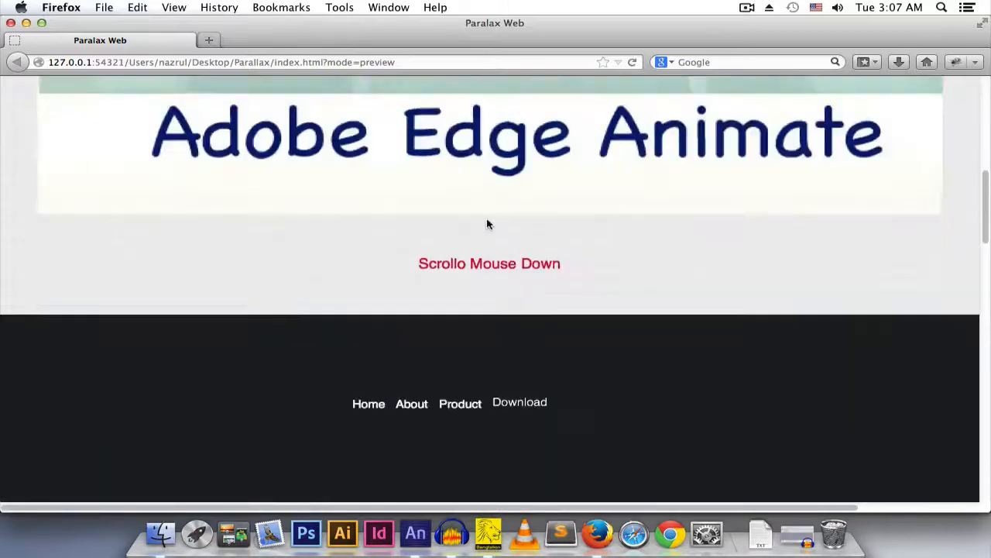
Switch to Edge Animate and shorten the first three cartoon images' transitions to end at about 0:01.5, 0:01.75 and 0:01.88
left_click(415, 533)
scroll(634, 411, "down", 3)
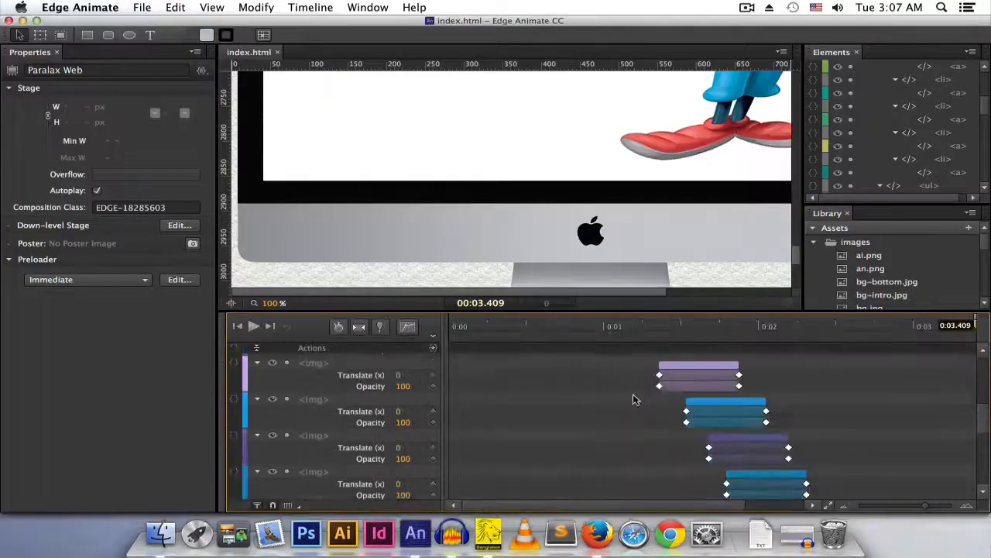
scroll(635, 398, "up", 2)
left_click(699, 397)
left_click_drag(699, 397, 672, 396)
left_click_drag(738, 440, 719, 439)
left_click(765, 471)
left_click_drag(764, 476, 740, 474)
Shorten the fourth and fifth cartoon images' transitions to end at about 0:02 and 0:02.1
scroll(740, 474, "down", 3)
left_click(783, 448)
left_click_drag(787, 449, 757, 448)
scroll(771, 457, "down", 1)
left_click(775, 481)
left_click_drag(807, 470, 775, 471)
Select the app logo images' transitions together and move them earlier to start at about 0:01.9
scroll(801, 457, "down", 3)
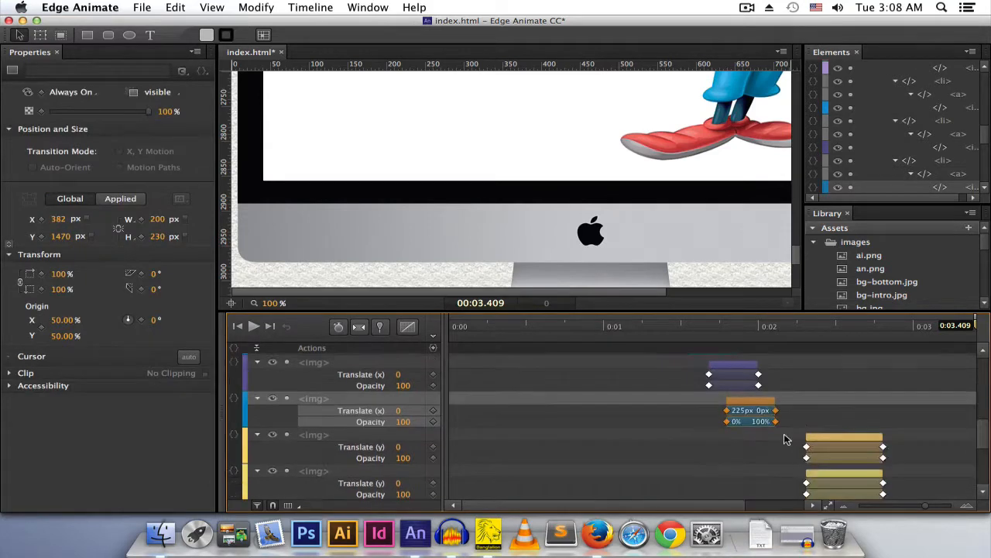
left_click_drag(836, 425, 837, 500)
left_click_drag(841, 373, 795, 375)
scroll(793, 380, "up", 5)
left_click_drag(791, 467, 774, 468)
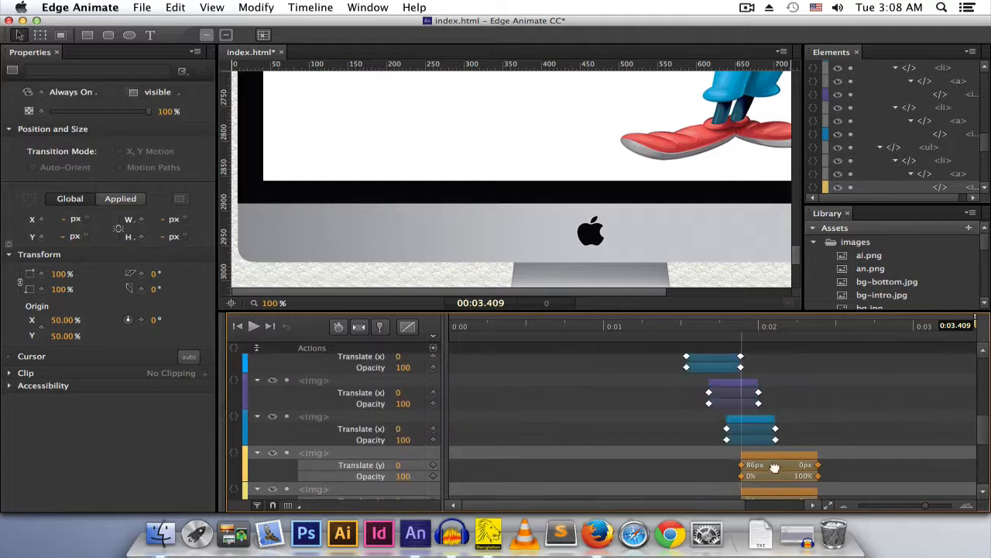
Move the cartoon images' transitions about 0.1 s earlier, with the first one starting at about 0:01.05
scroll(776, 451, "up", 3)
left_click_drag(734, 494, 632, 387)
left_click(522, 371)
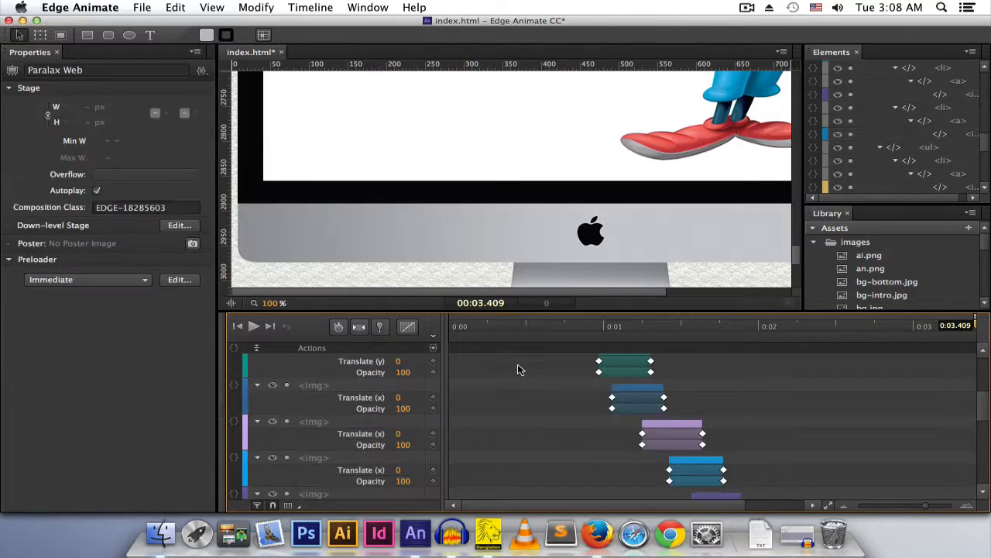
Save index.html and preview the retimed image transitions in the browser
left_click(141, 7)
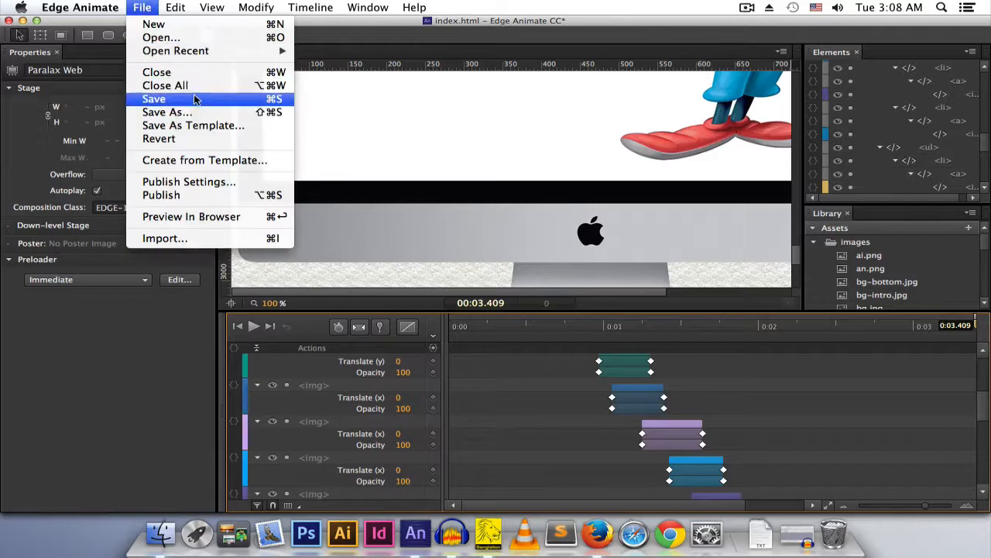
left_click(196, 99)
left_click(141, 7)
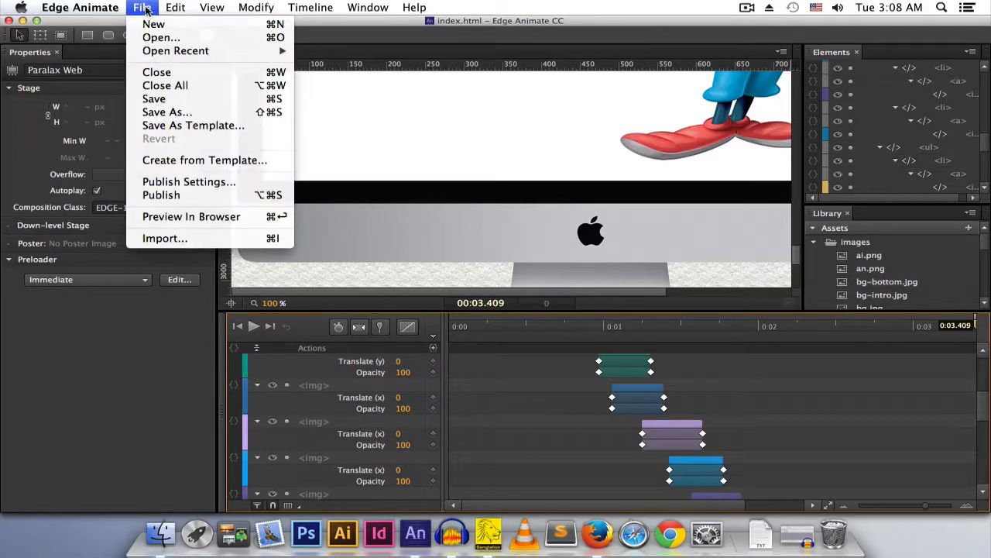
left_click(197, 217)
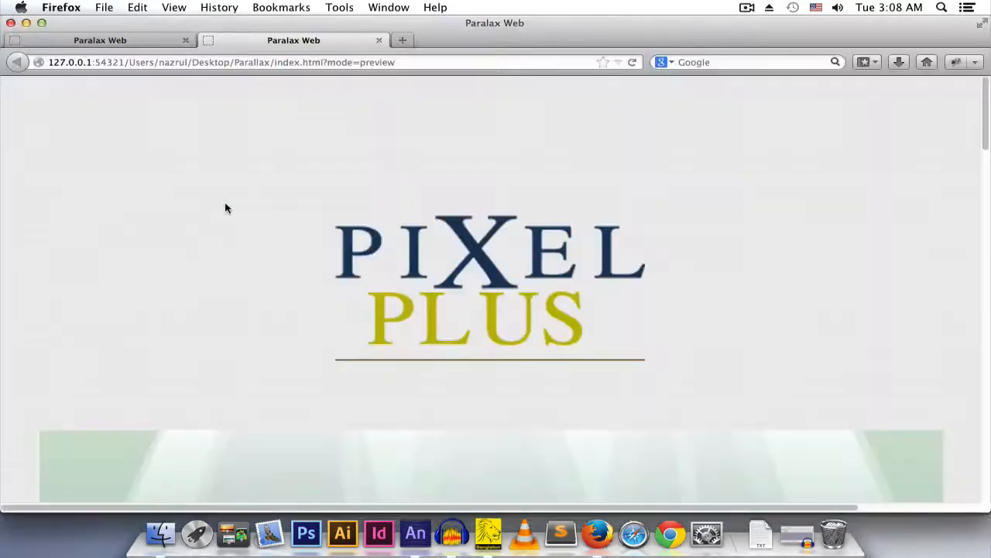
Review the menu, cartoon, logo and banner animations through the whole preview page, and quit Firefox
scroll(343, 197, "down", 15)
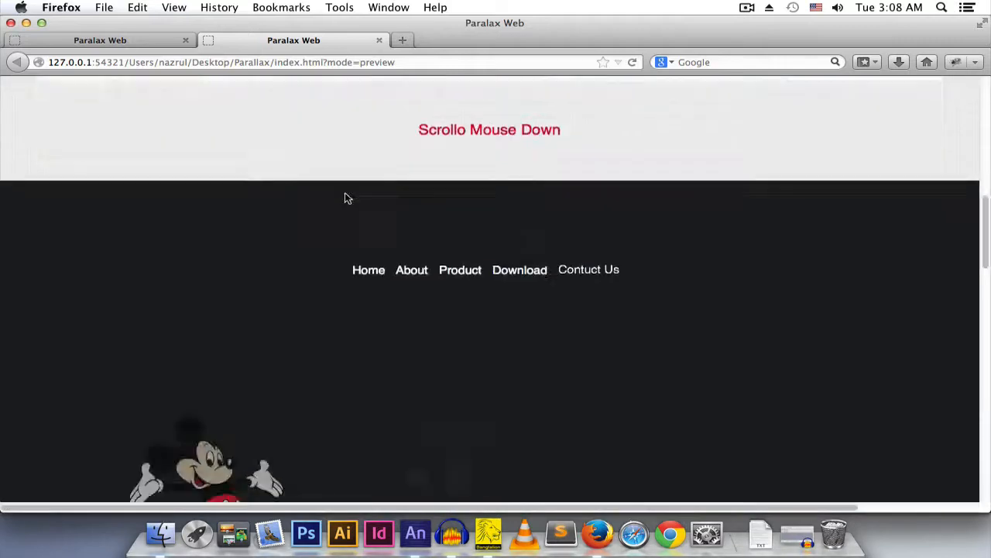
scroll(348, 203, "down", 15)
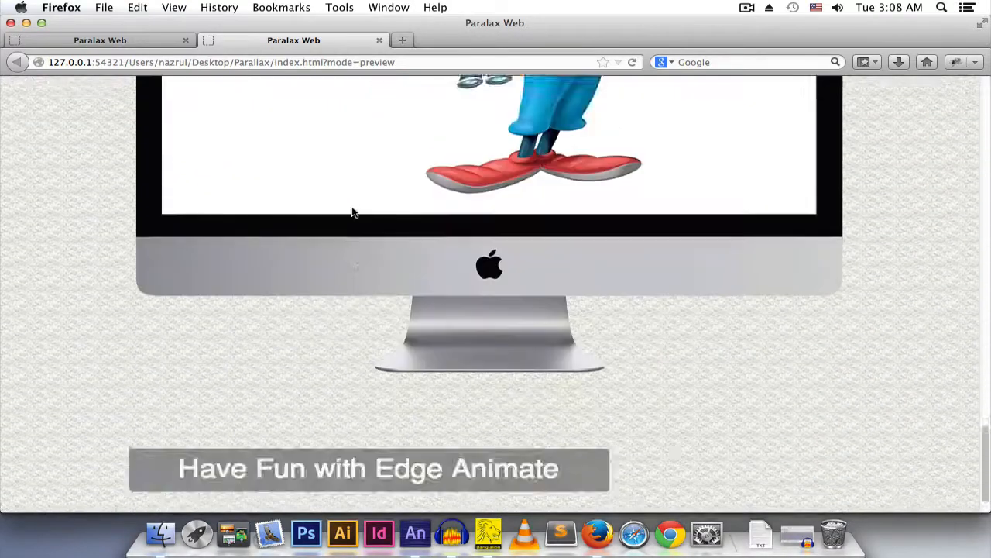
scroll(353, 208, "up", 2)
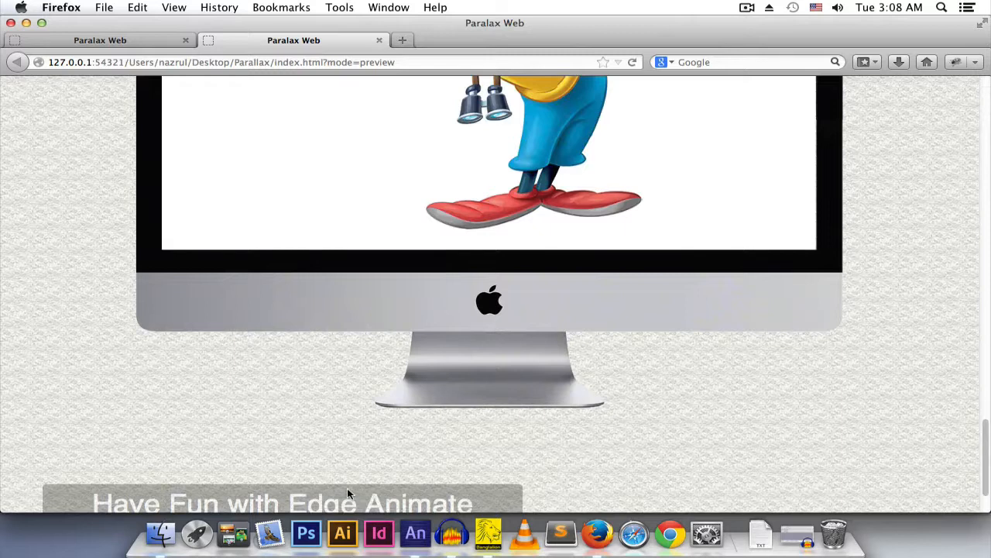
scroll(347, 493, "up", 6)
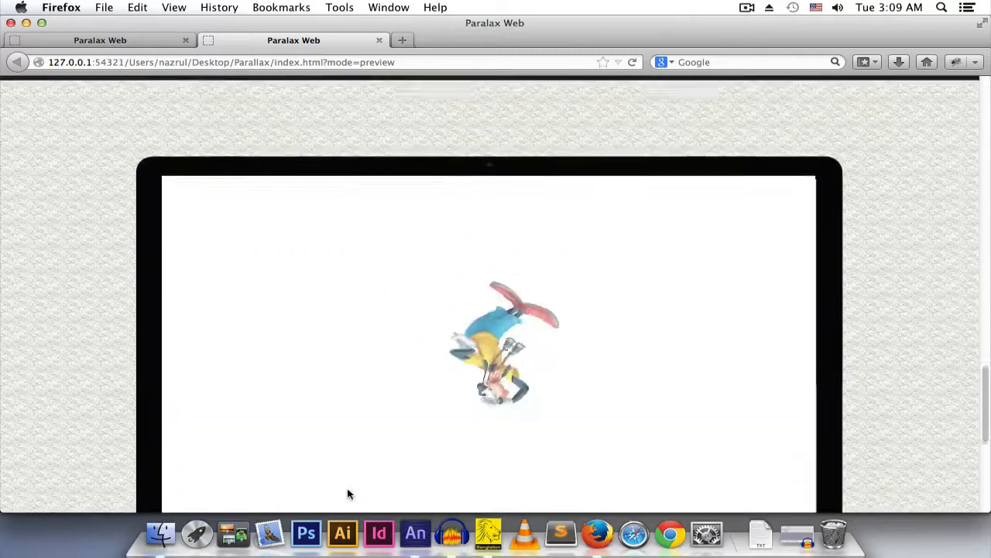
scroll(348, 493, "up", 10)
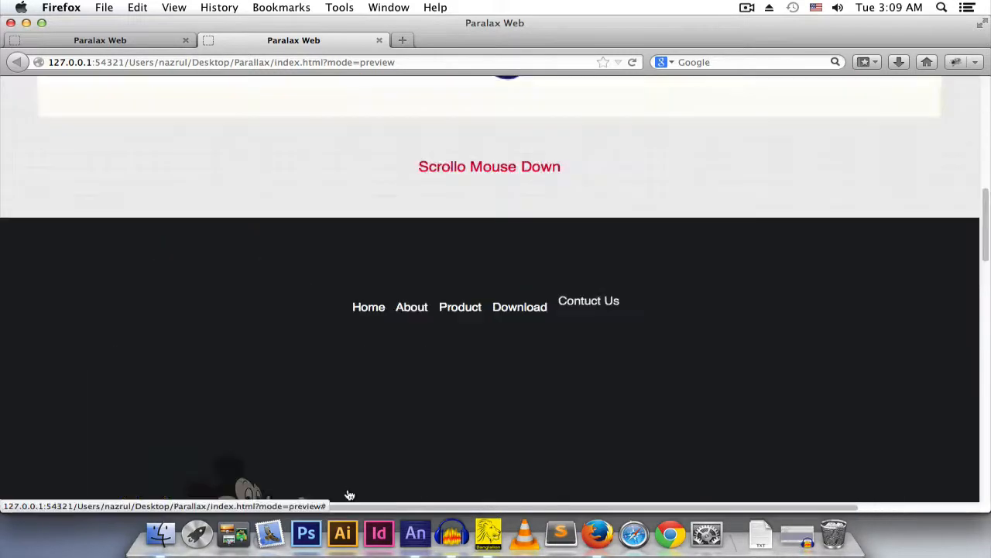
scroll(350, 494, "down", 5)
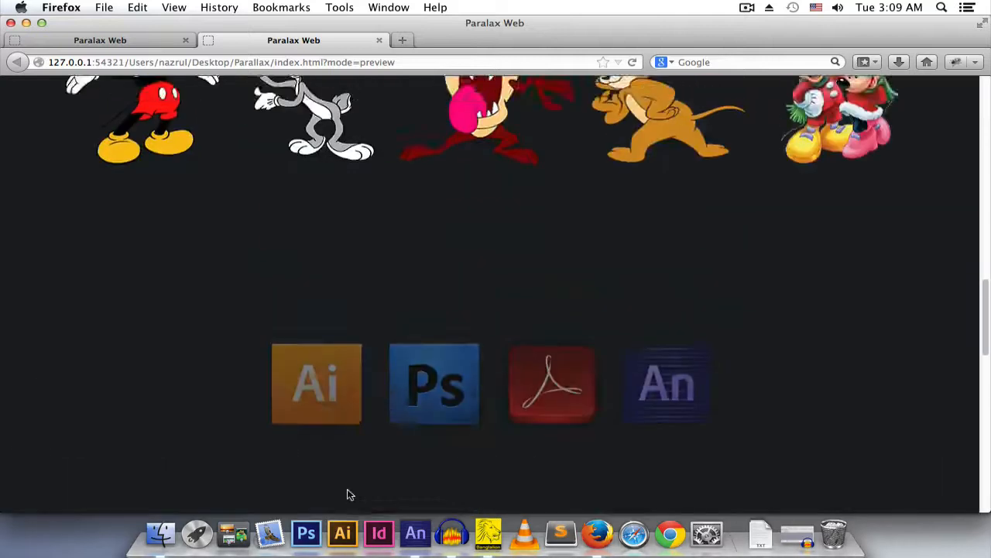
scroll(349, 494, "up", 6)
scroll(349, 495, "up", 10)
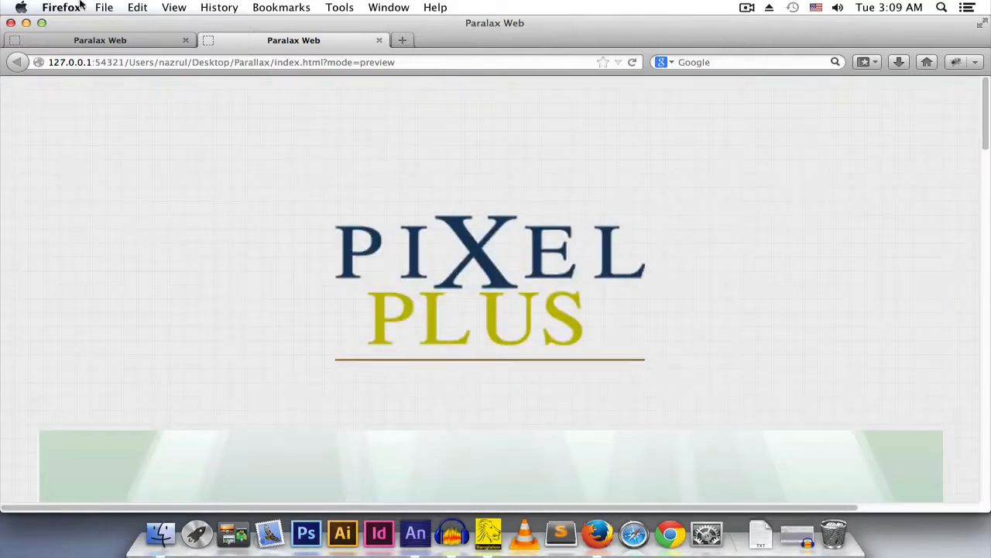
left_click(65, 8)
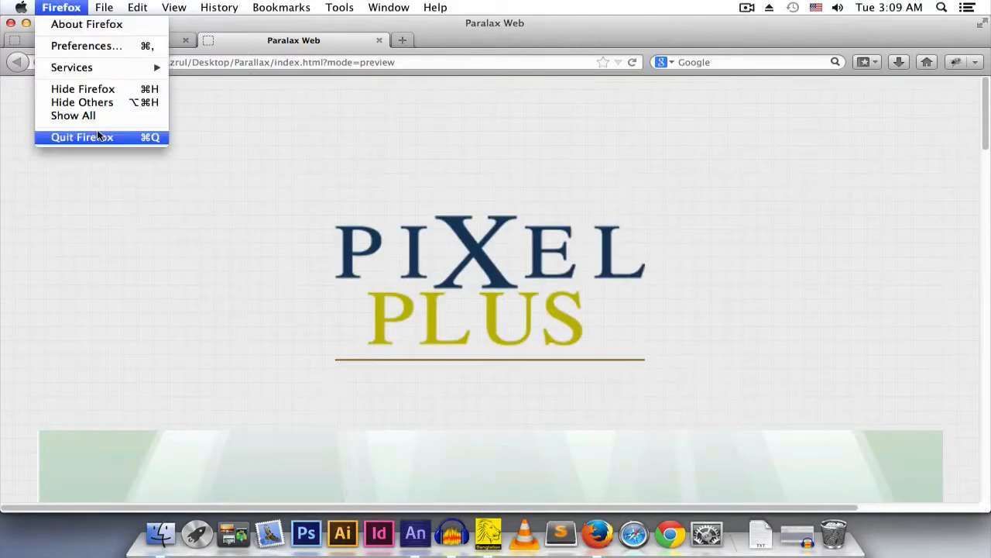
left_click(99, 136)
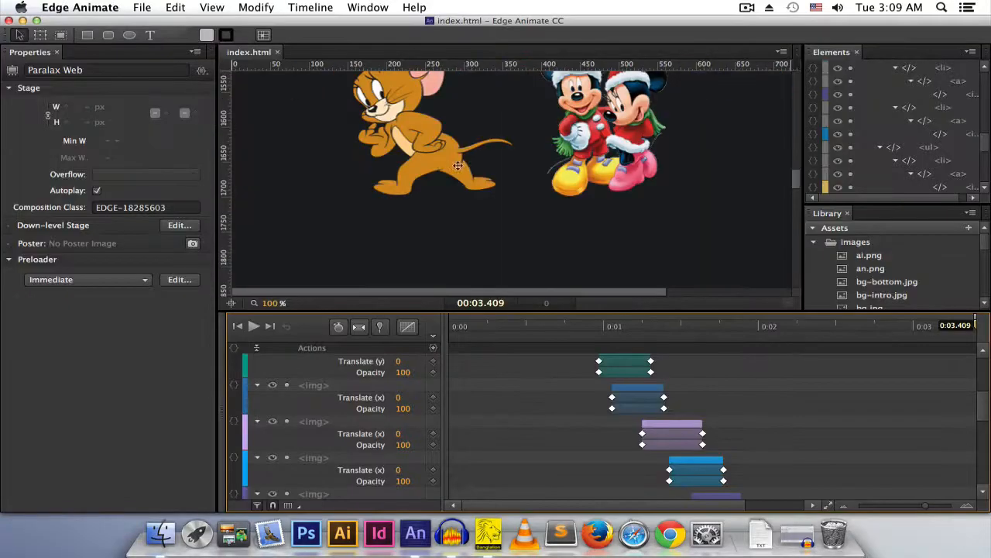
Review the publish targets in the publish settings and publish the composition as Web to ./publish/web
left_click(138, 8)
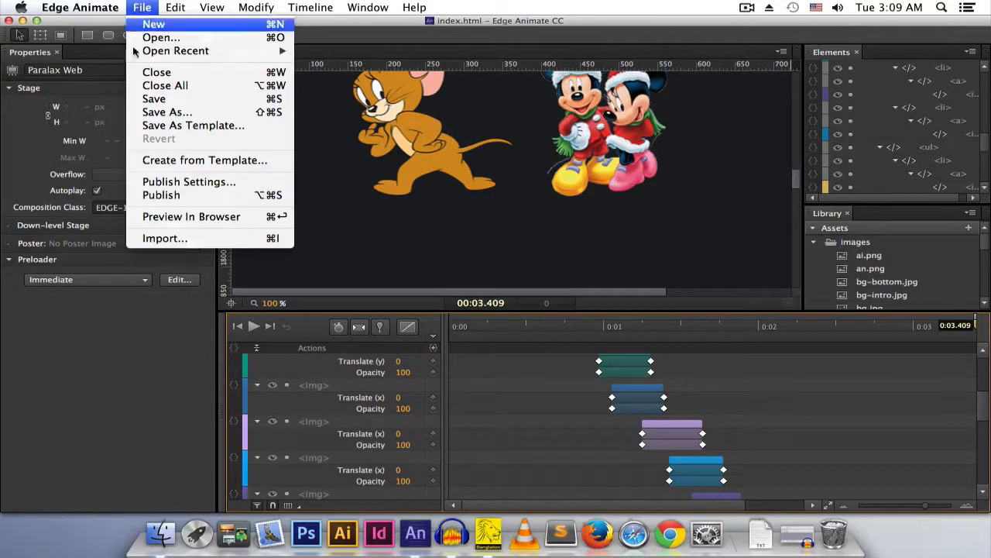
left_click(164, 182)
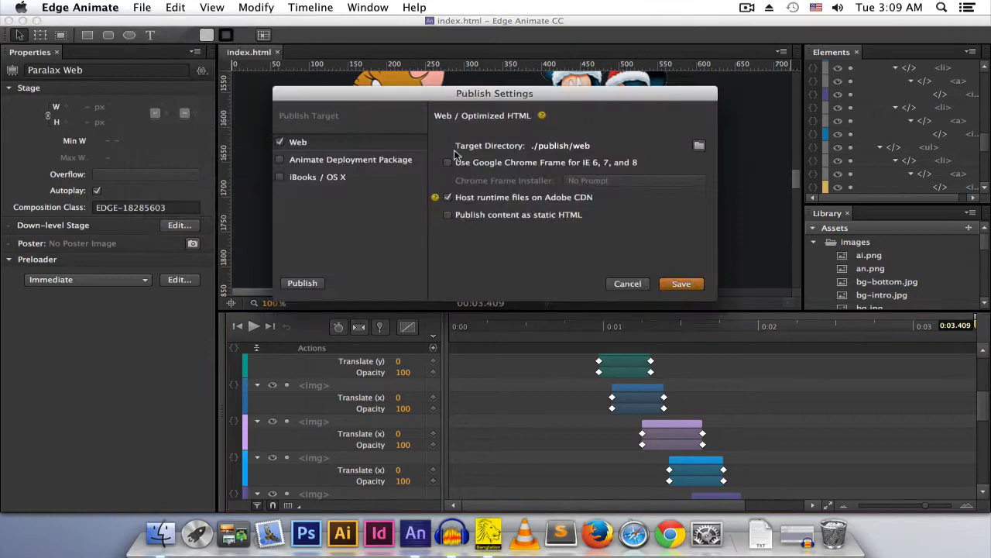
left_click(341, 166)
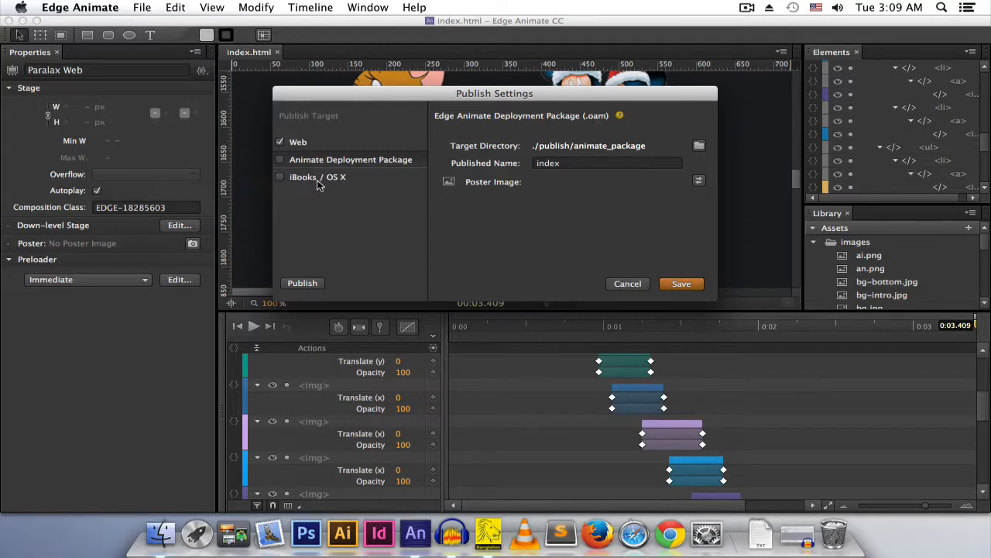
left_click(303, 146)
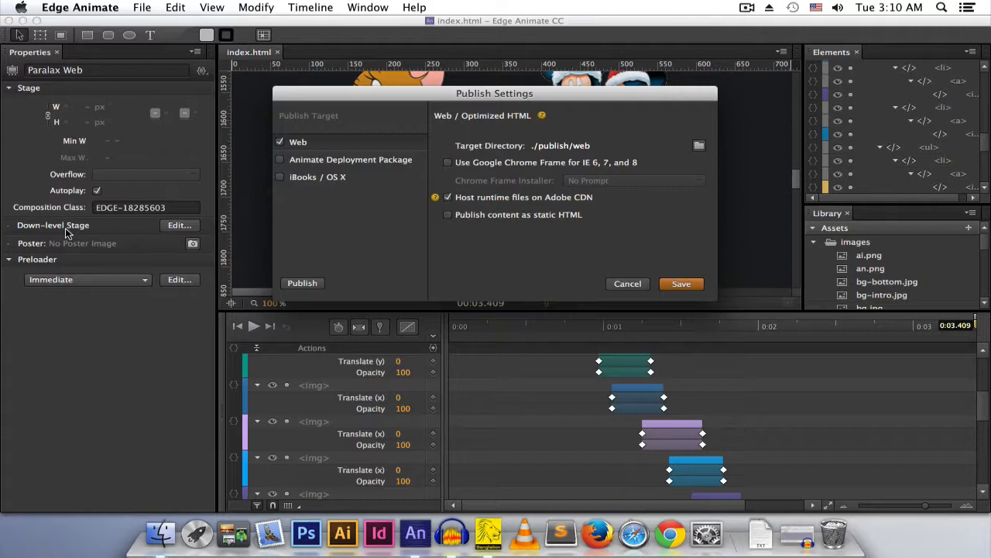
left_click(313, 286)
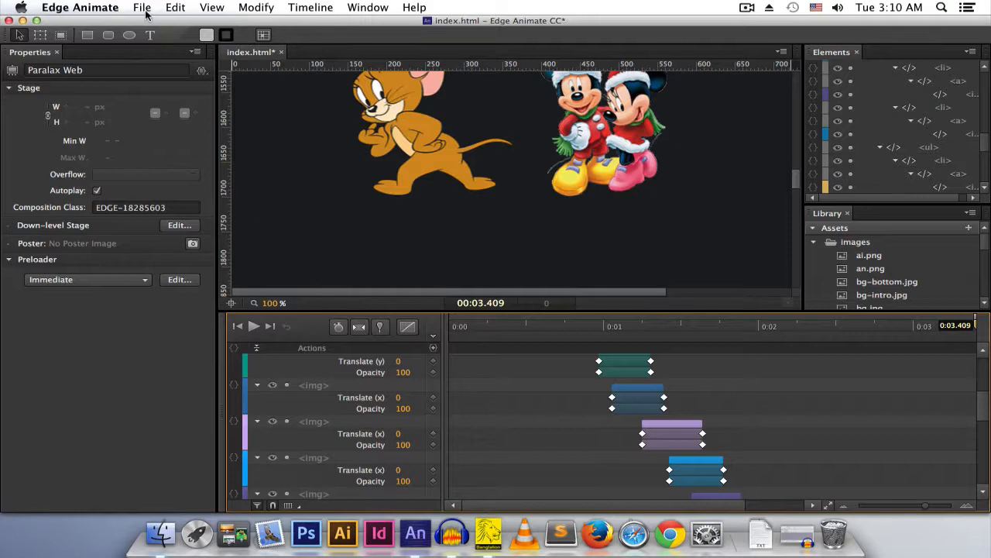
Save index.html and quit Edge Animate
left_click(142, 9)
left_click(182, 99)
left_click(113, 7)
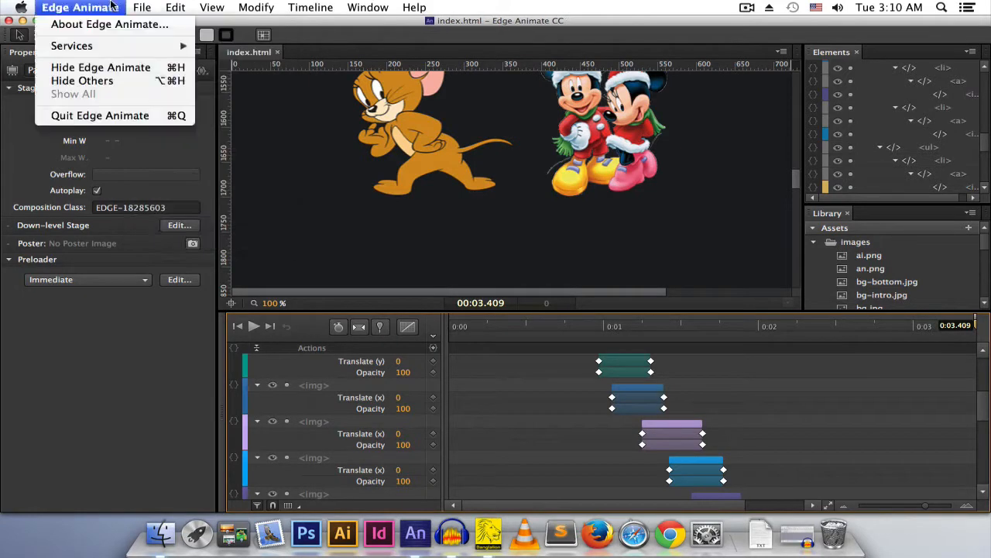
left_click(131, 116)
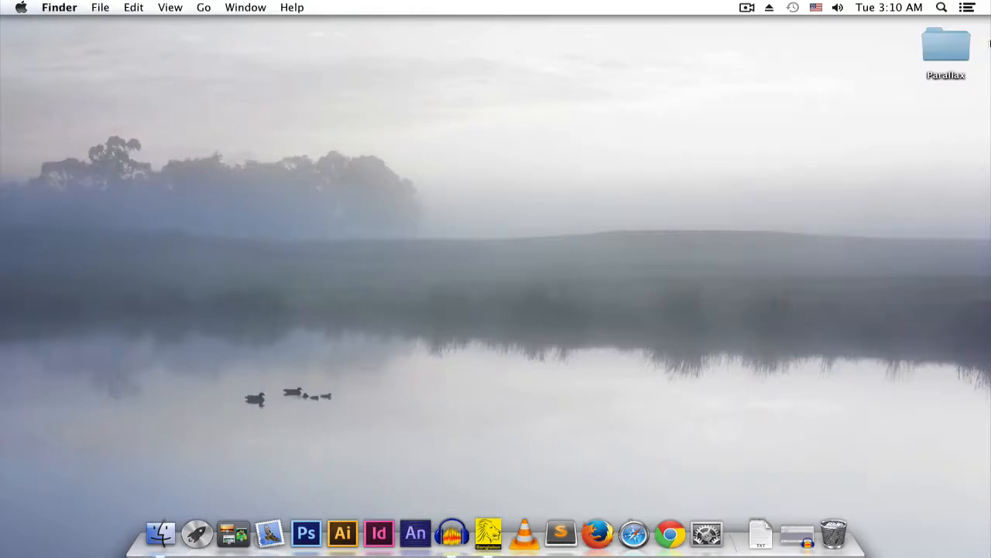
Open the published index.html from the Parallax project's publish/web folder in Firefox
double_click(951, 41)
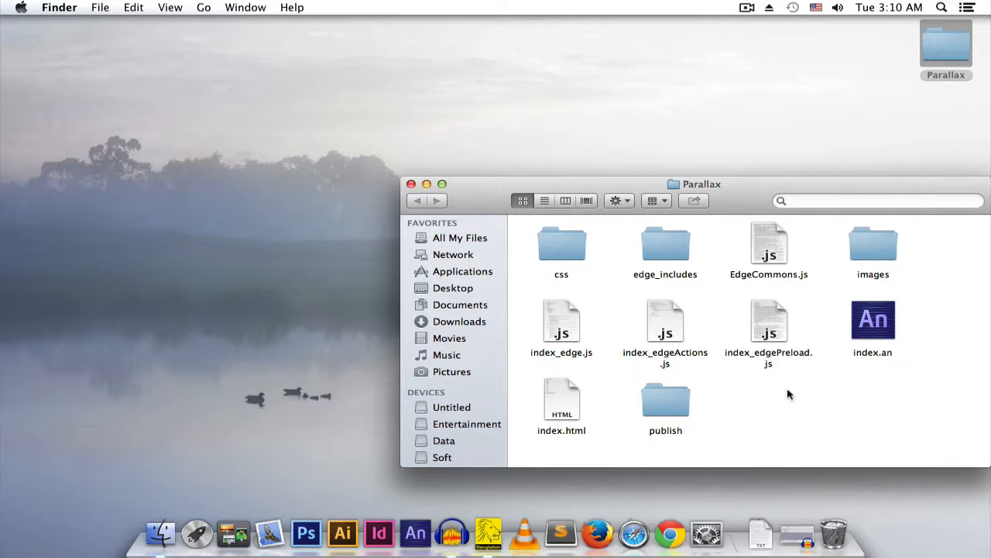
double_click(682, 401)
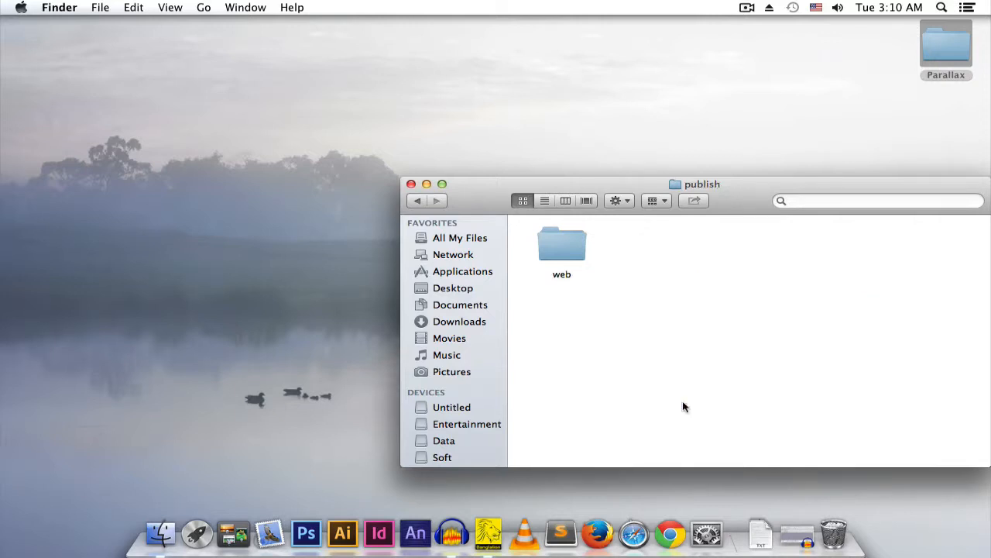
double_click(568, 241)
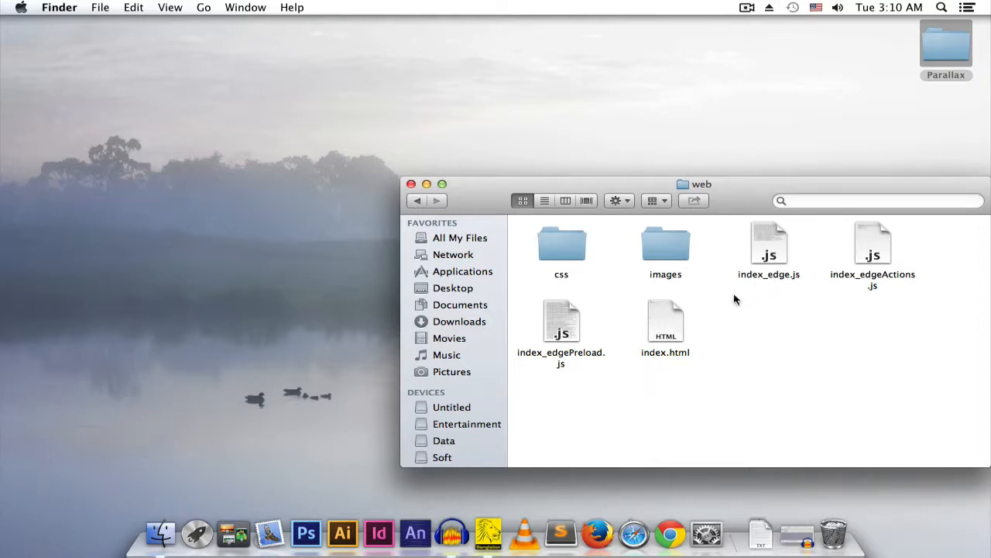
right_click(678, 326)
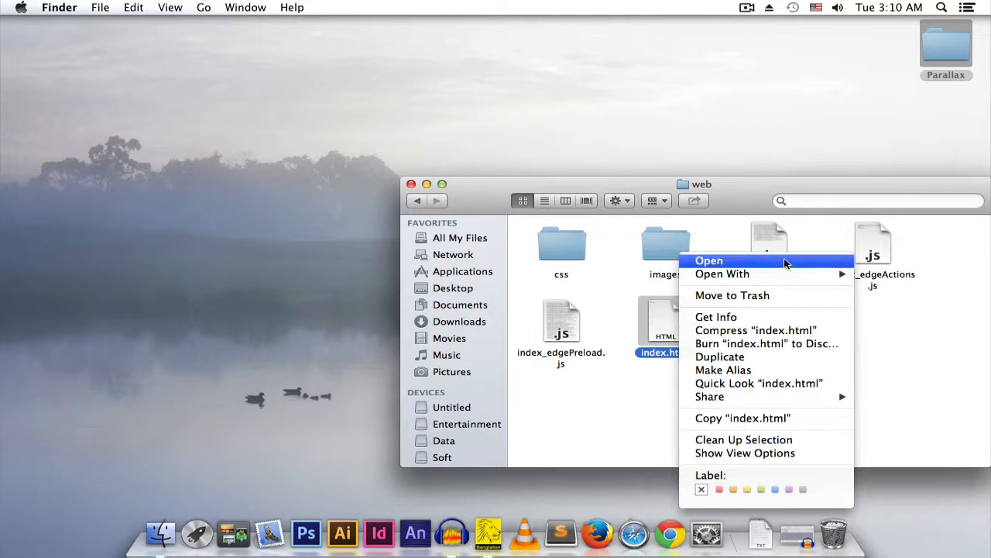
mouse_move(785, 274)
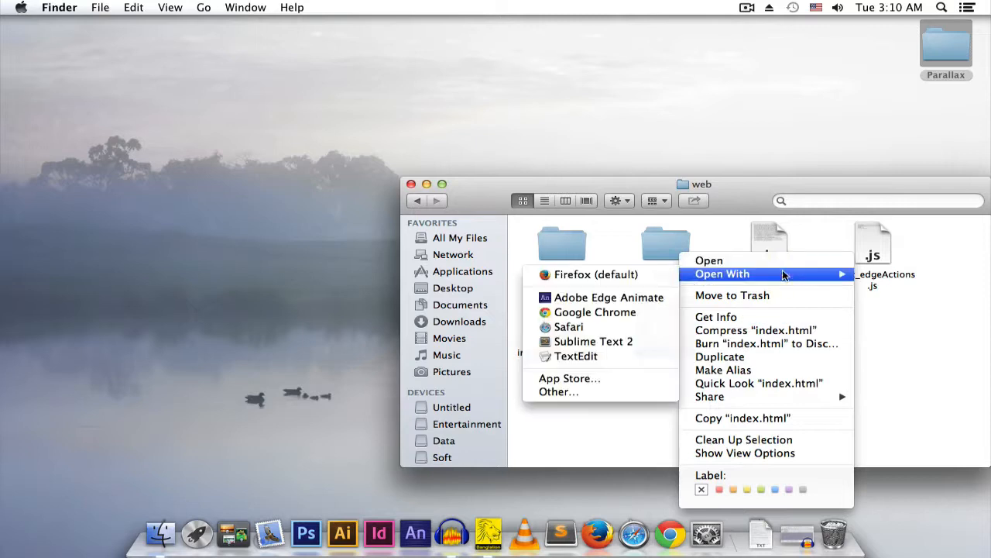
left_click(610, 275)
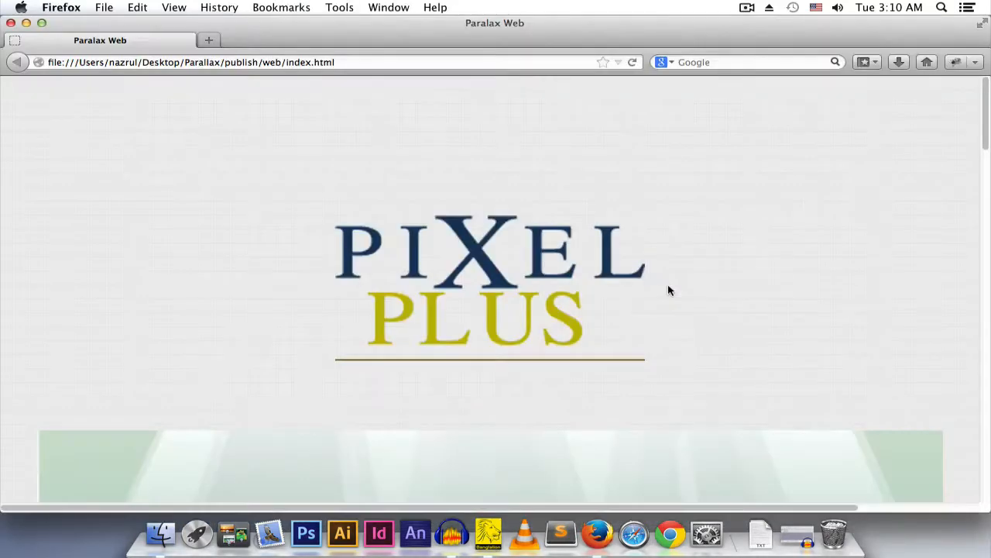
Check the scroll-driven animations down to the end of the published page, and quit Firefox
scroll(465, 271, "down", 20)
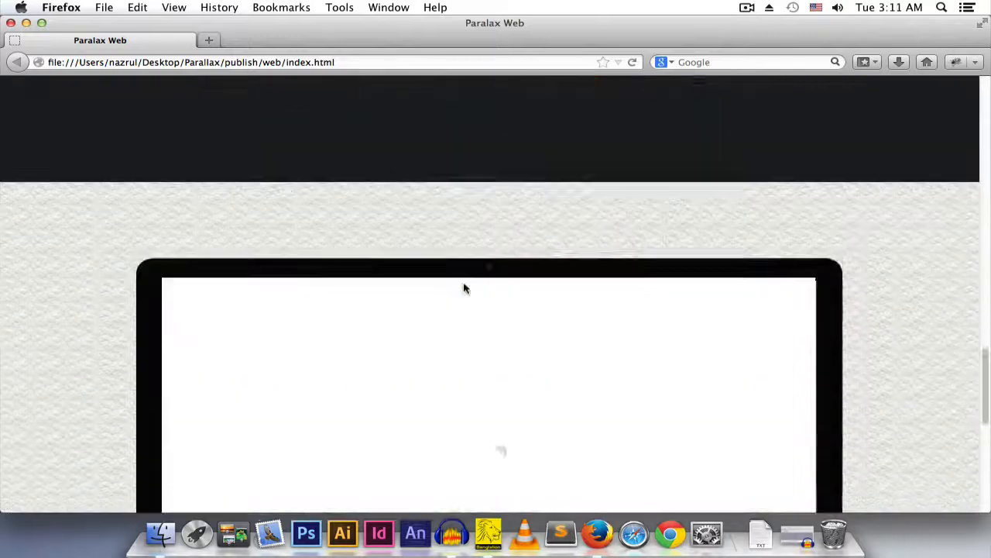
scroll(462, 287, "up", 20)
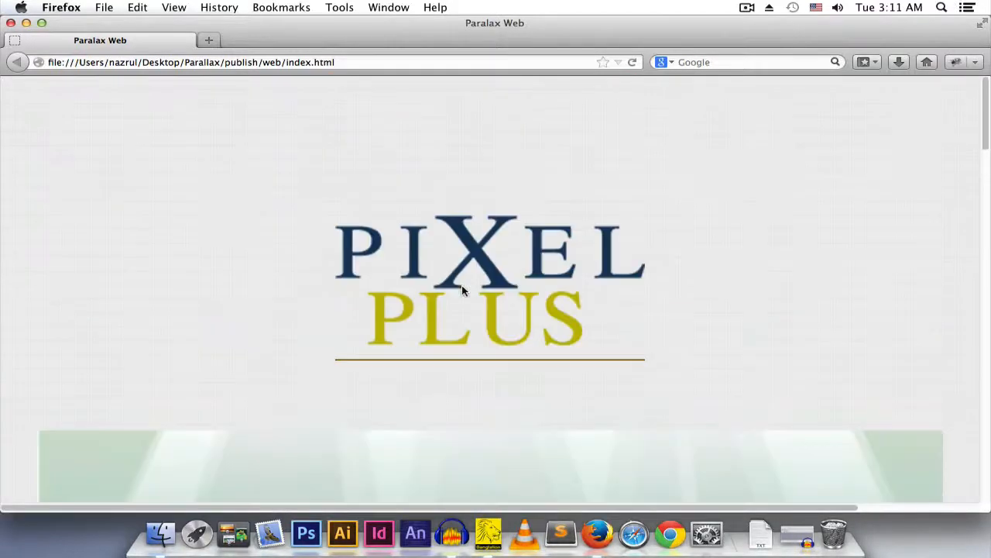
scroll(265, 284, "down", 20)
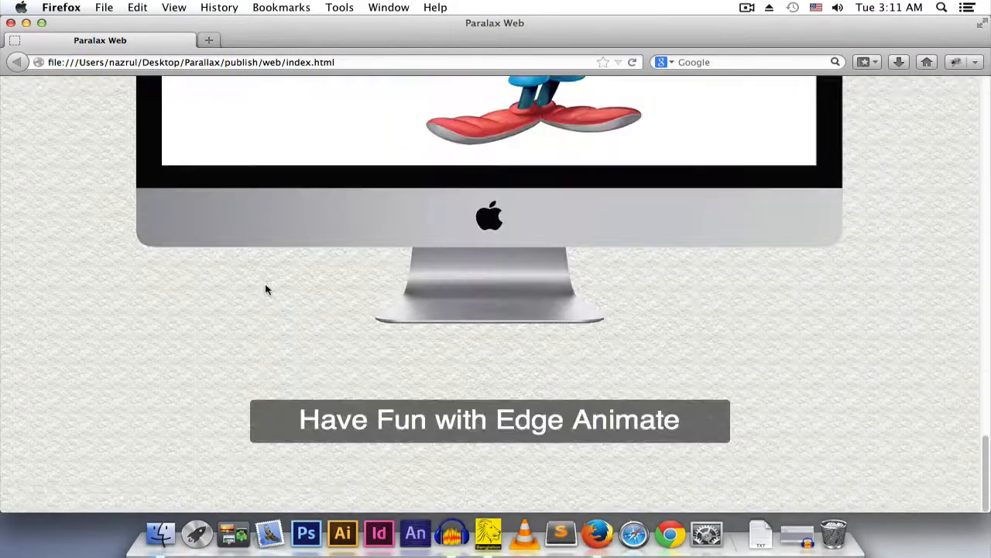
left_click(60, 7)
left_click(111, 135)
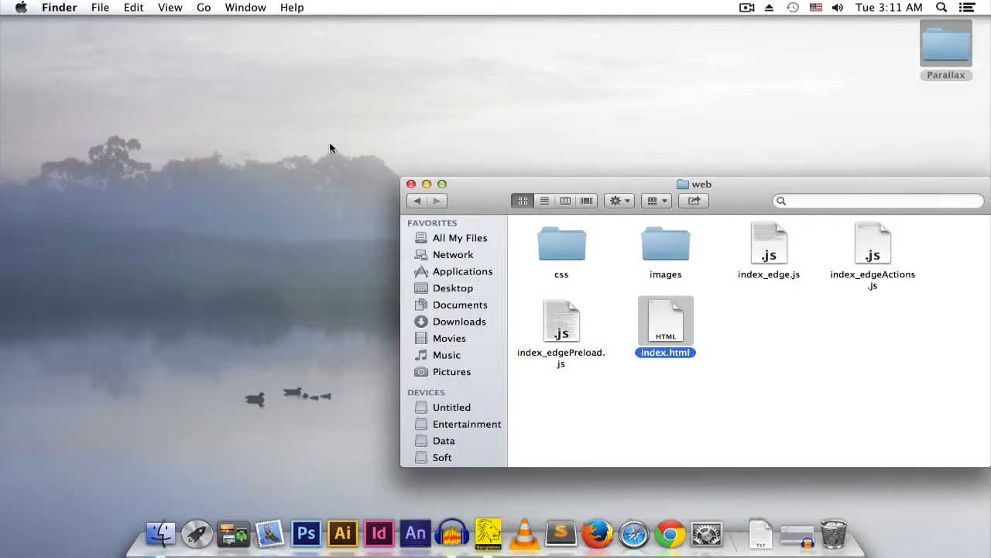
Return to the Parallax project folder and reopen index.an in Edge Animate
left_click_drag(568, 183, 462, 162)
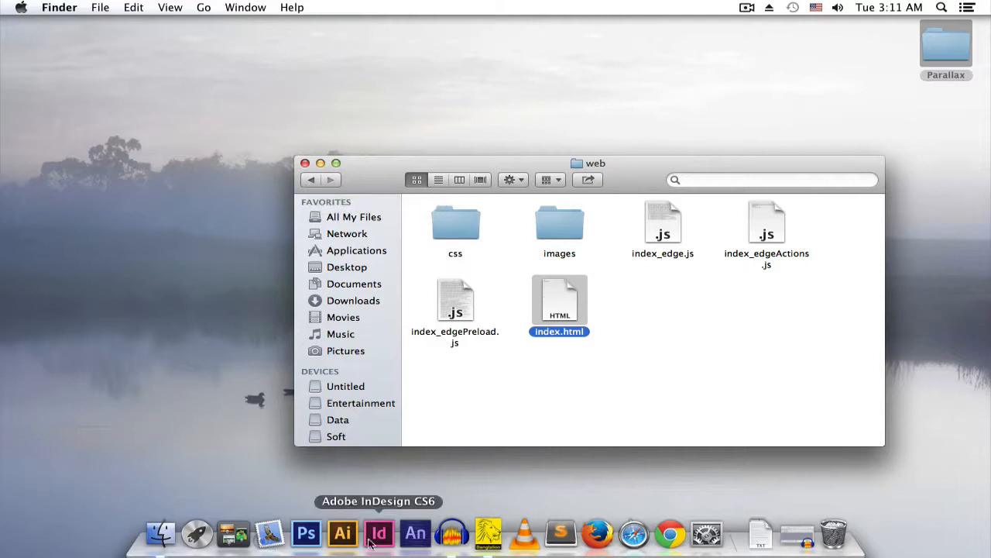
left_click(314, 181)
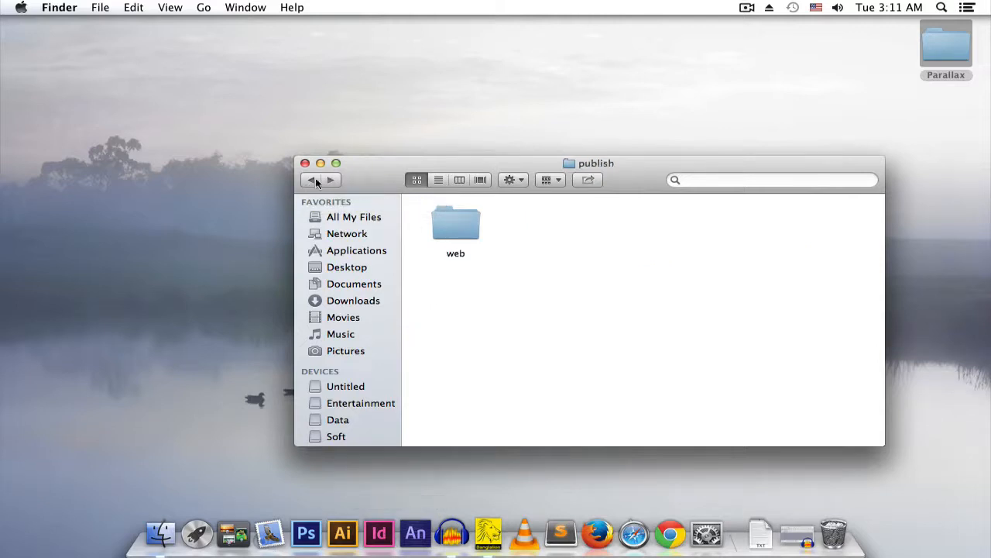
left_click(311, 181)
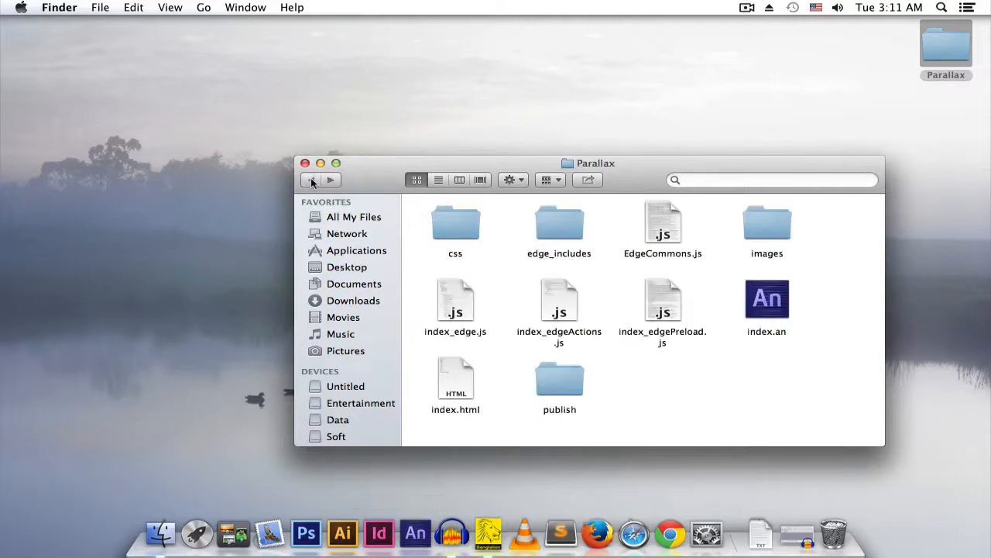
double_click(775, 307)
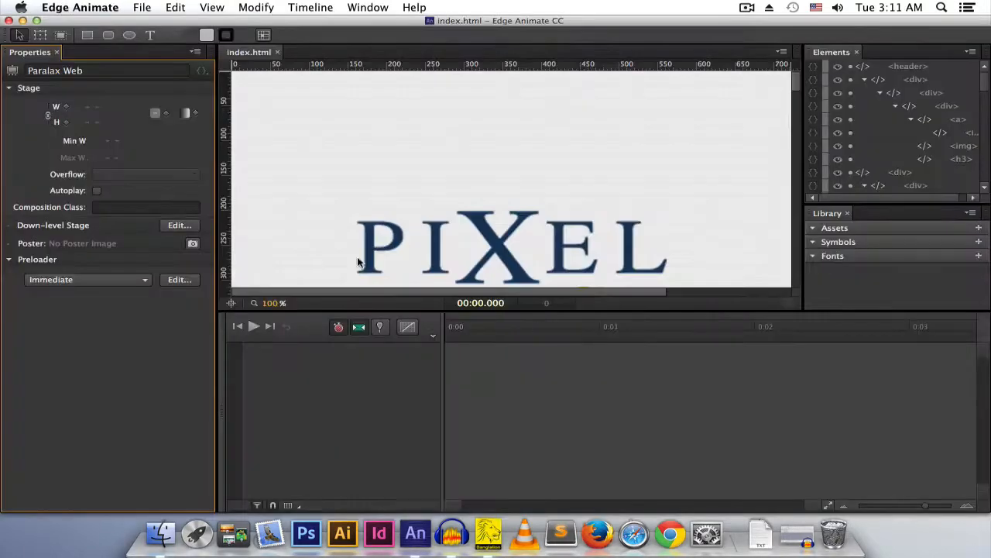
Turn off hosting of runtime files on Adobe CDN and publish the Web target again
left_click(141, 7)
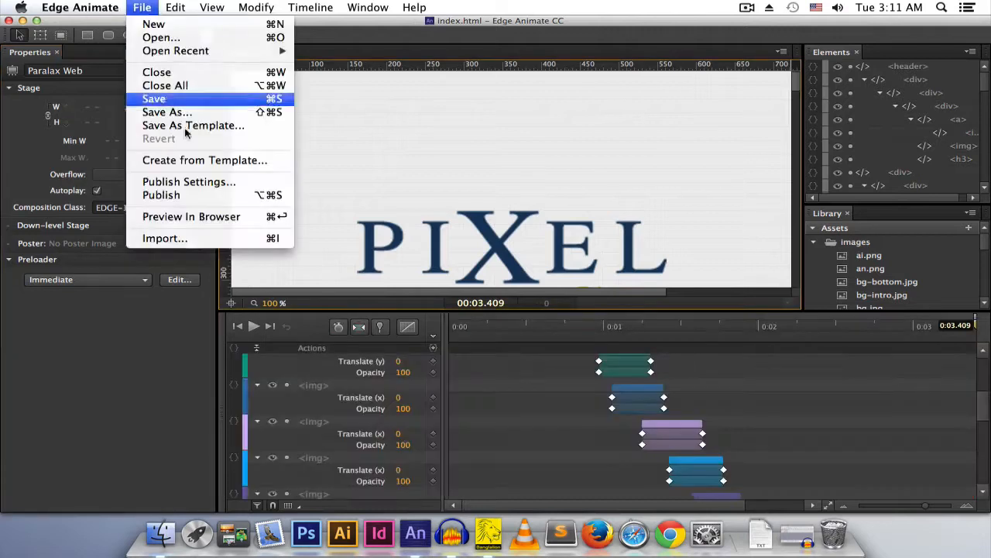
left_click(198, 182)
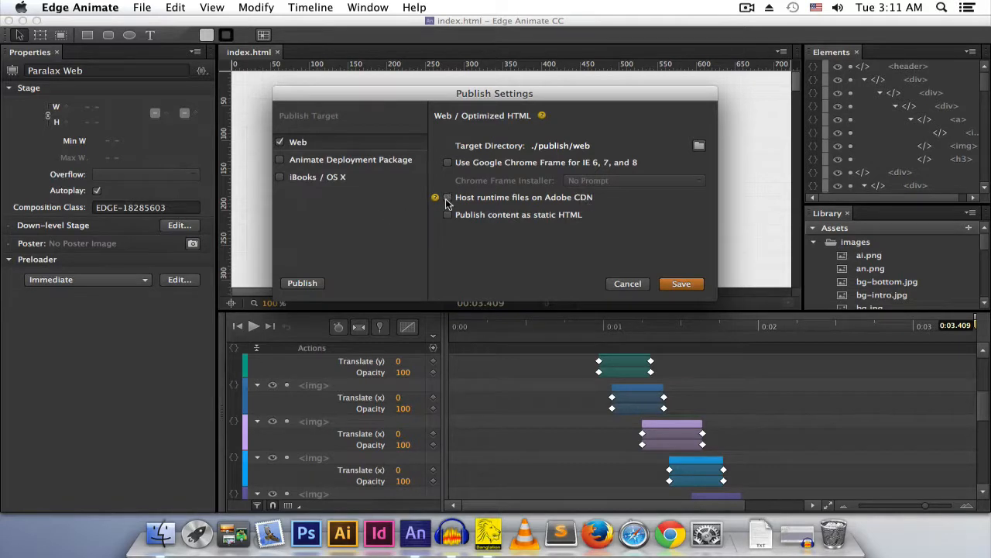
left_click(309, 282)
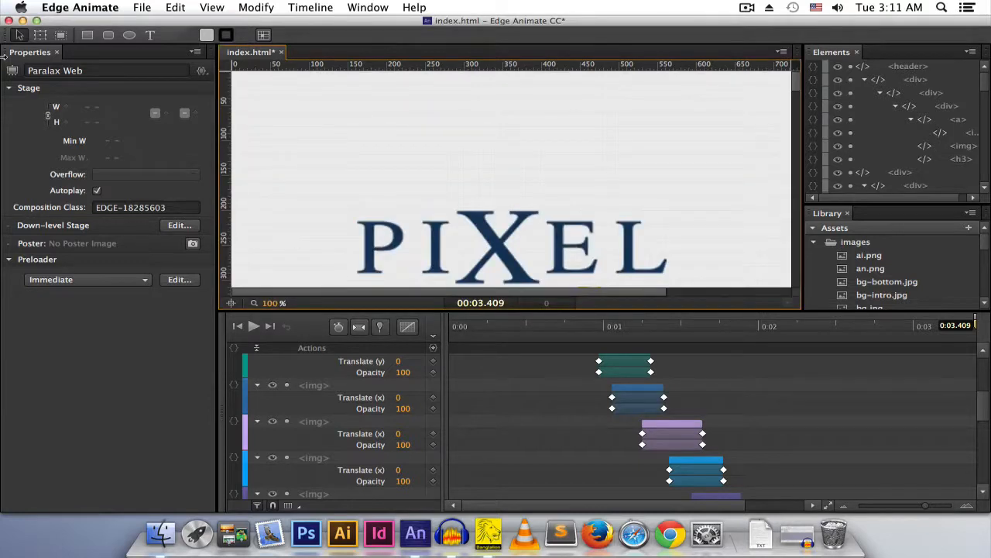
Minimize Edge Animate and inspect the edge_includes folder inside the project's publish/web folder, returning to the web folder
left_click(23, 21)
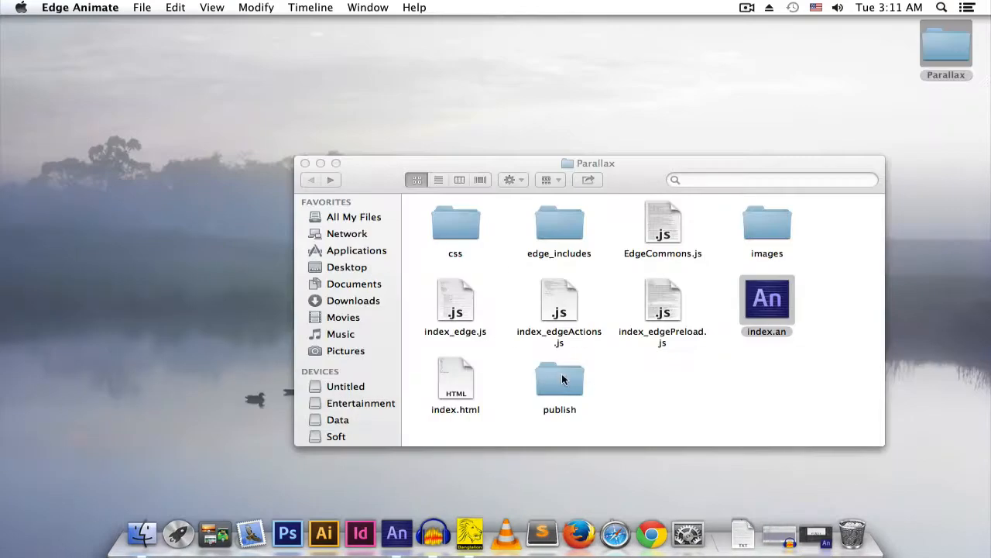
double_click(559, 375)
double_click(450, 223)
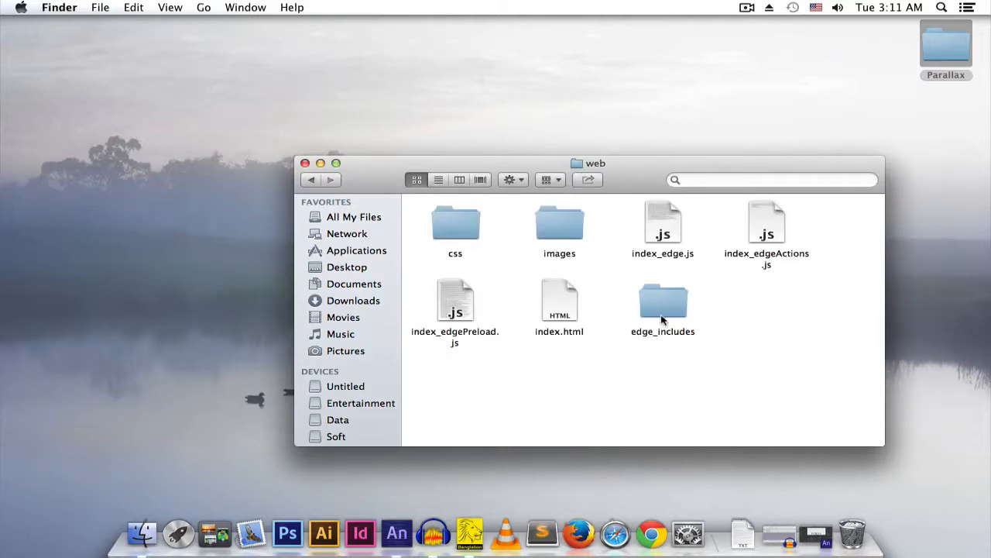
double_click(662, 311)
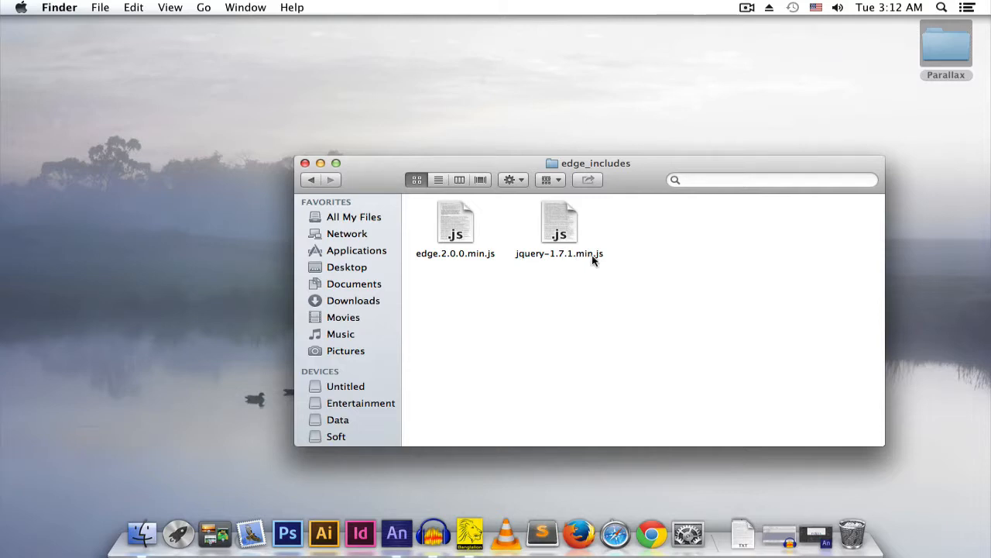
left_click(310, 181)
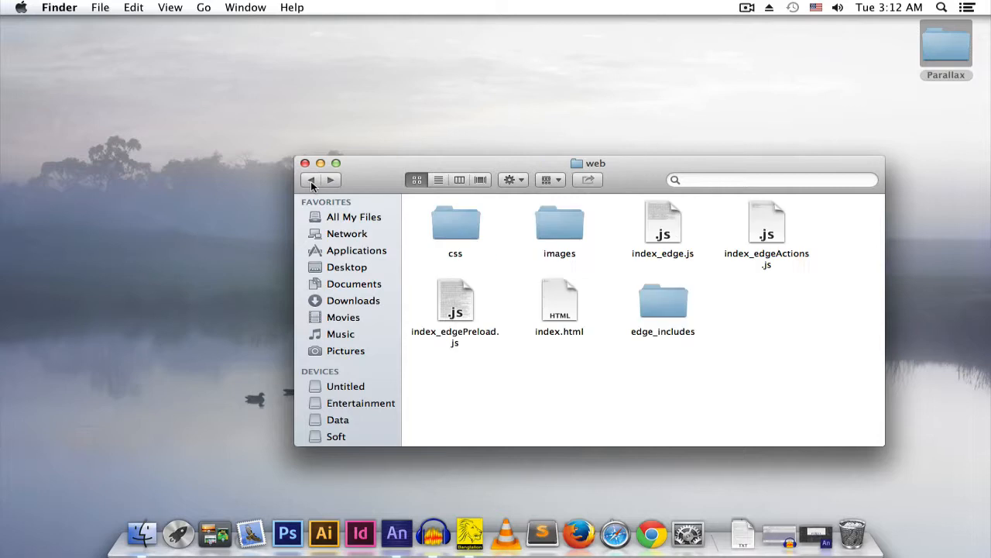